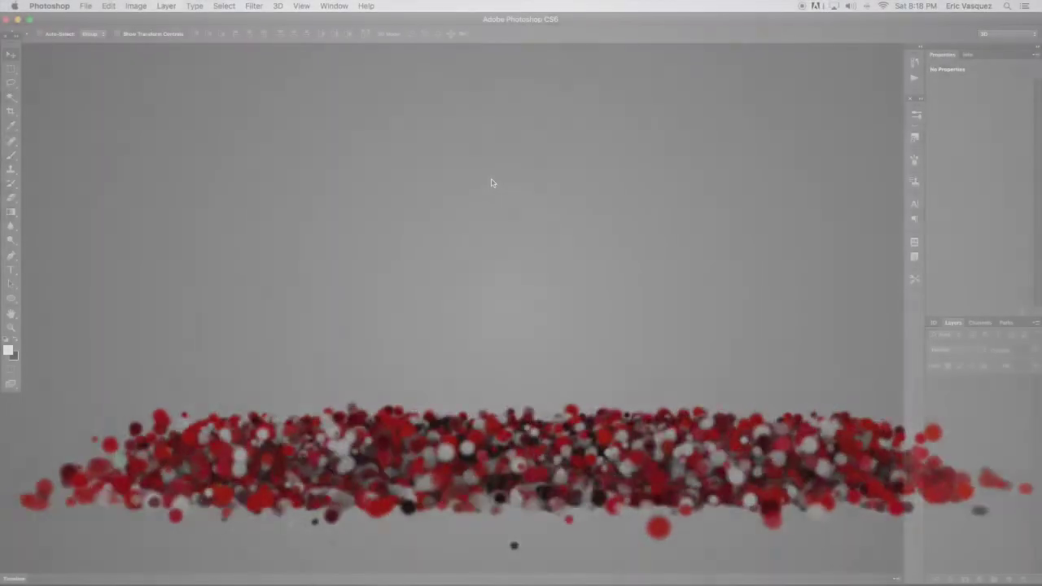
Create a 4000 × 2400 pixel RGB document at 300 pixels/inch with white background, and add a blank layer
{"action": "key", "text": "super+n"}
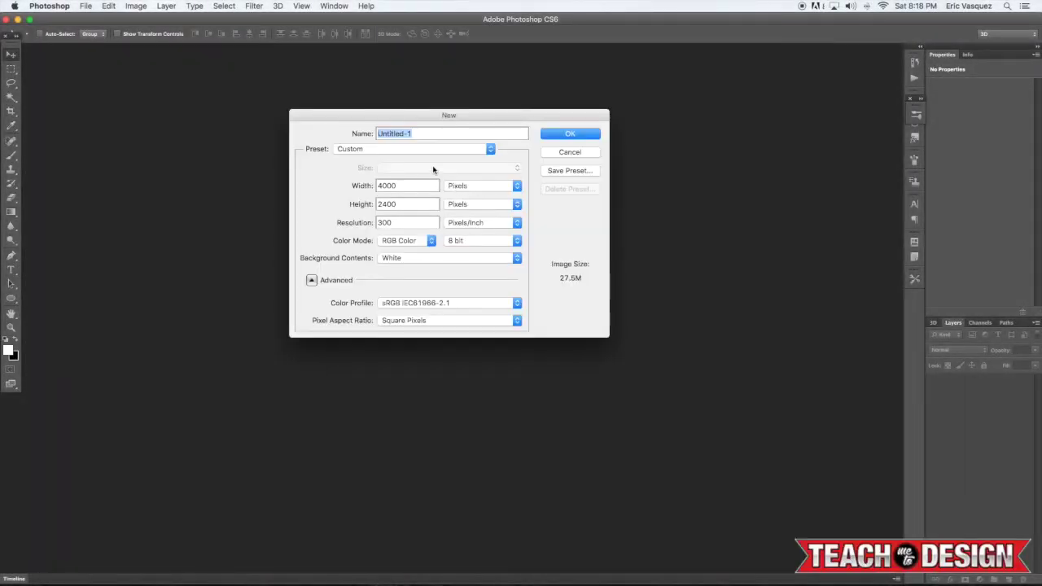
{"action": "left_click", "coordinate": [570, 134]}
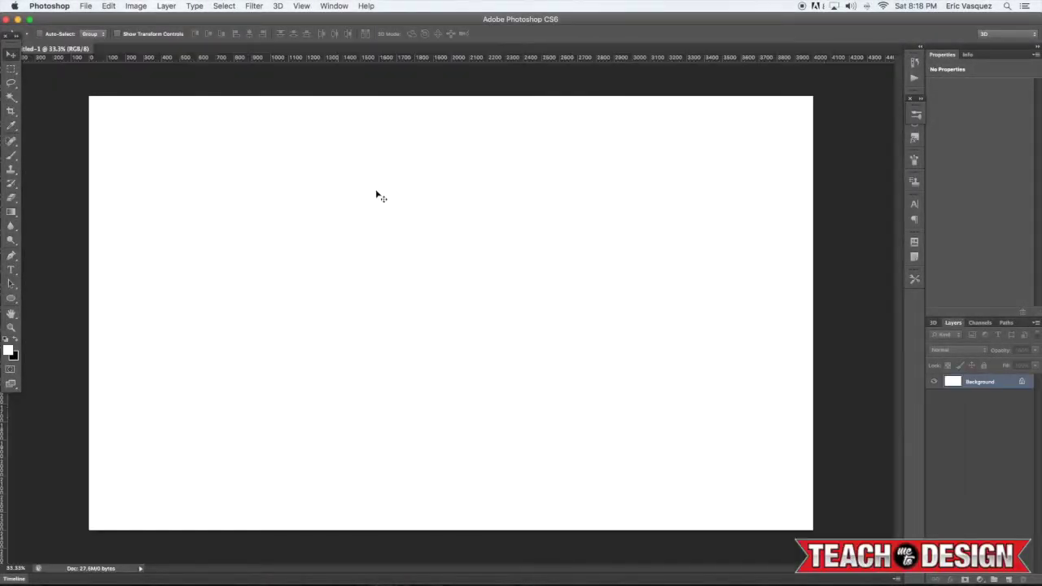
{"action": "key", "text": "super+alt+shift+n"}
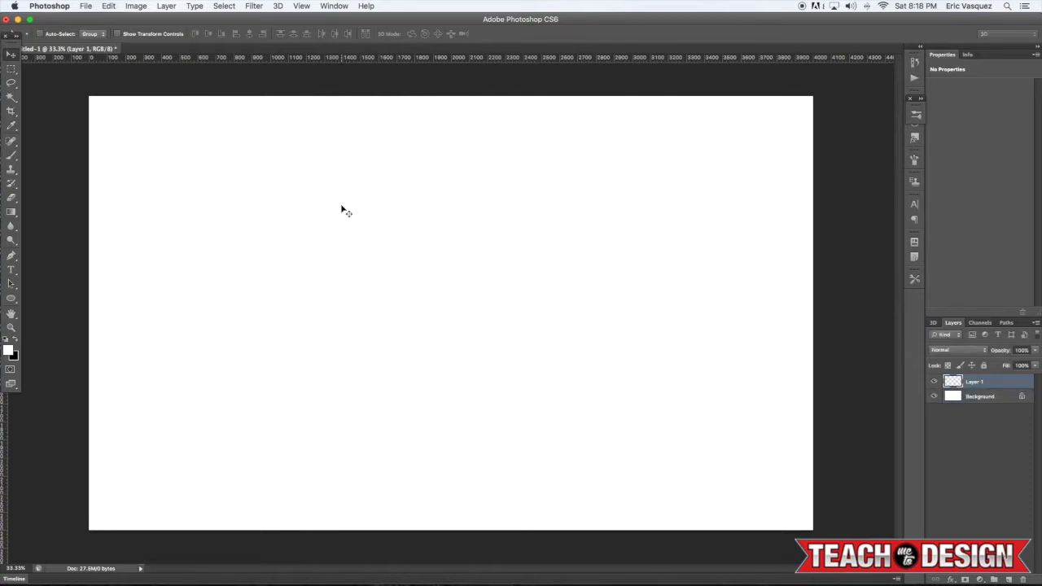
Draw a reversed radial Foreground to Transparent gradient in default black from the canvas centre outward on the new layer
{"action": "key", "text": "g"}
{"action": "key", "text": "d"}
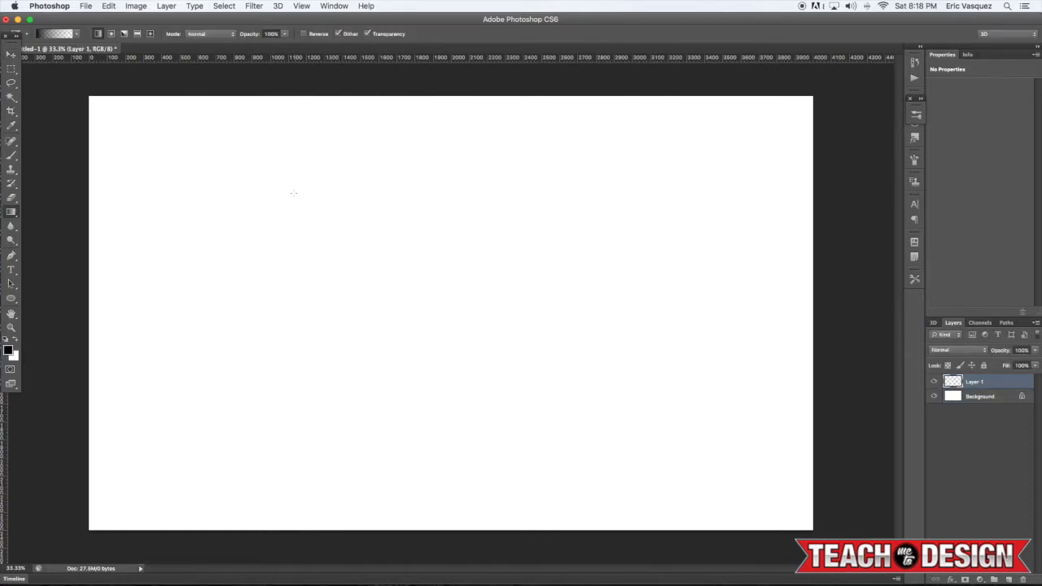
{"action": "left_click", "coordinate": [111, 34]}
{"action": "left_click", "coordinate": [304, 33]}
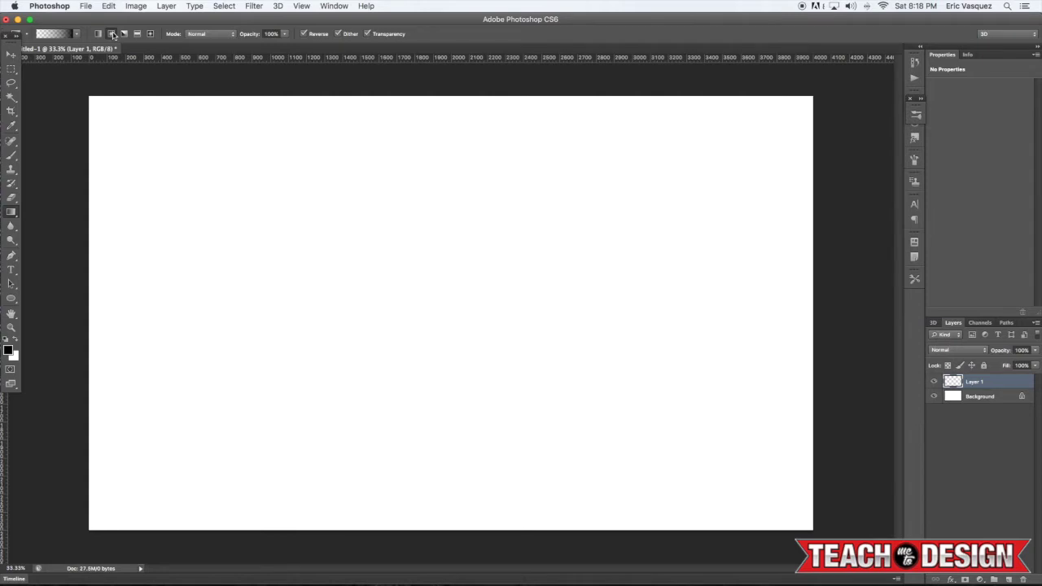
{"action": "left_click", "coordinate": [62, 34]}
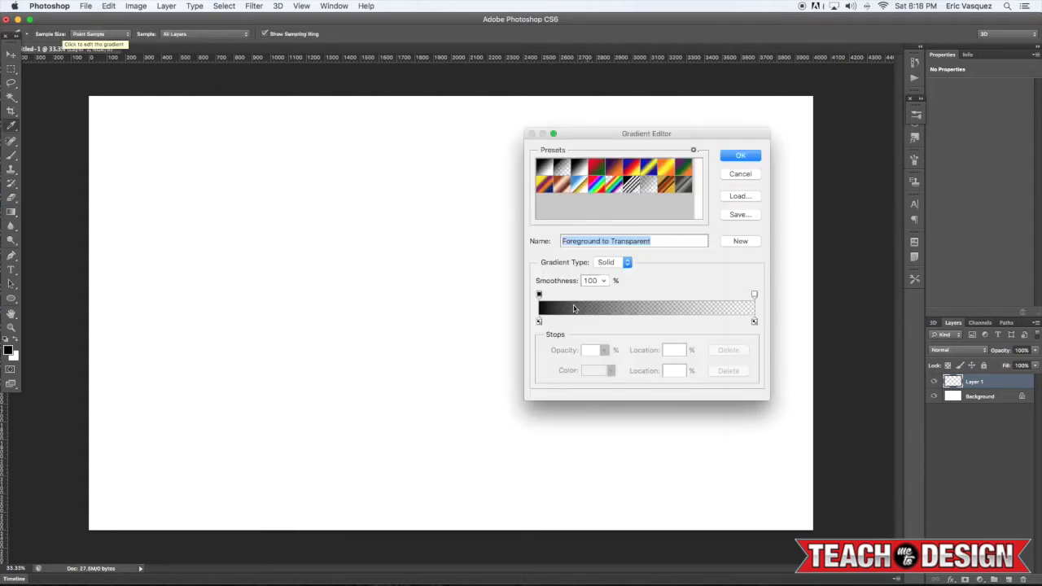
{"action": "left_click", "coordinate": [738, 155]}
{"action": "left_click", "coordinate": [79, 34]}
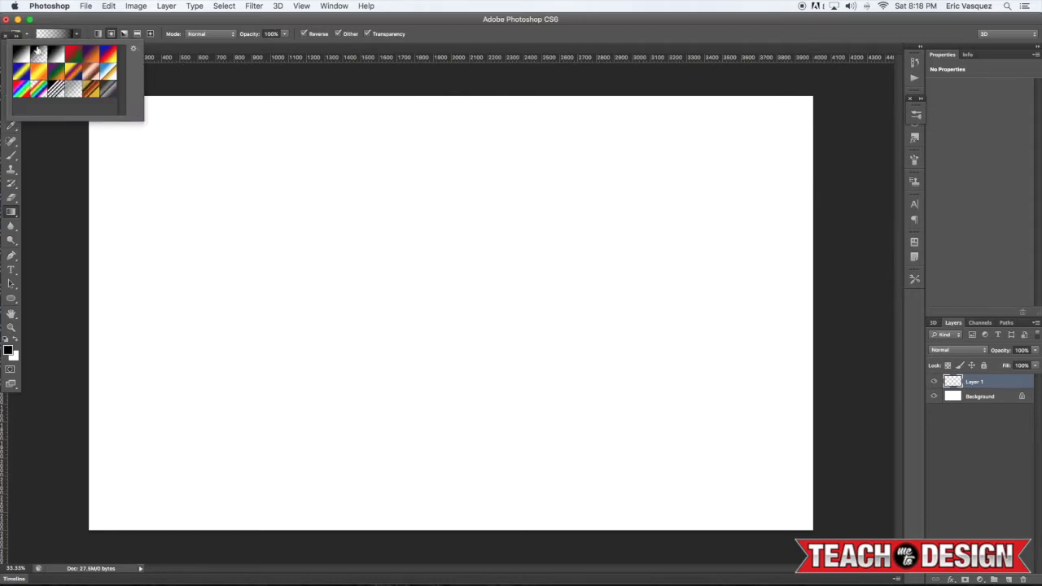
{"action": "left_click", "coordinate": [79, 34]}
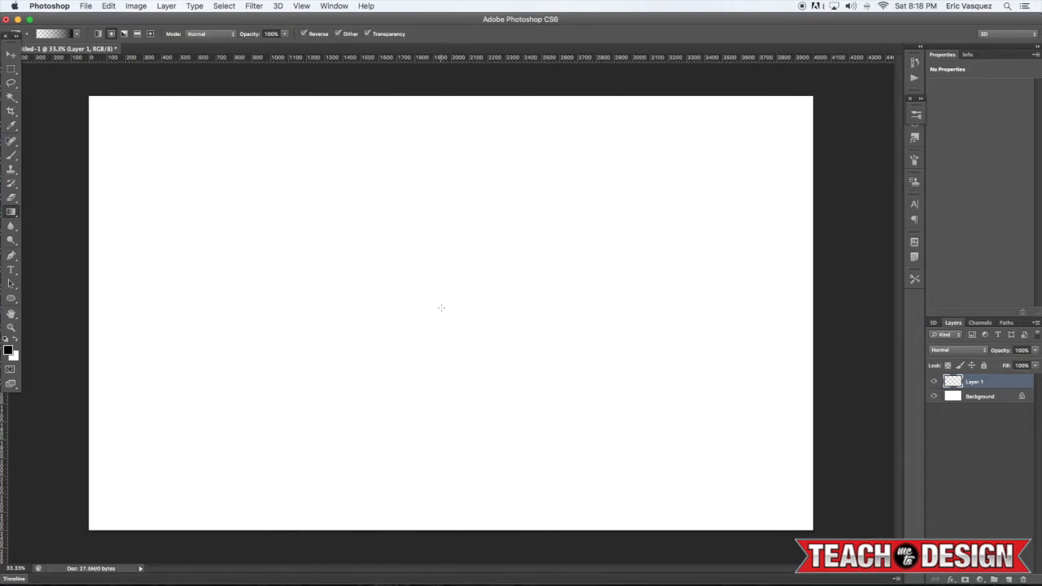
{"action": "left_click_drag", "start_coordinate": [441, 308], "coordinate": [814, 495]}
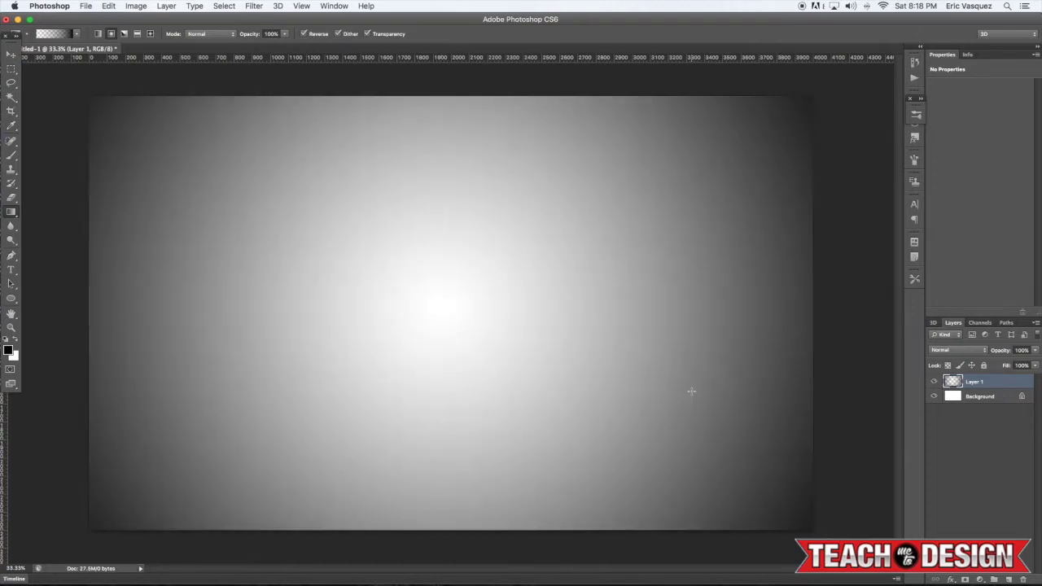
{"action": "key", "text": "v"}
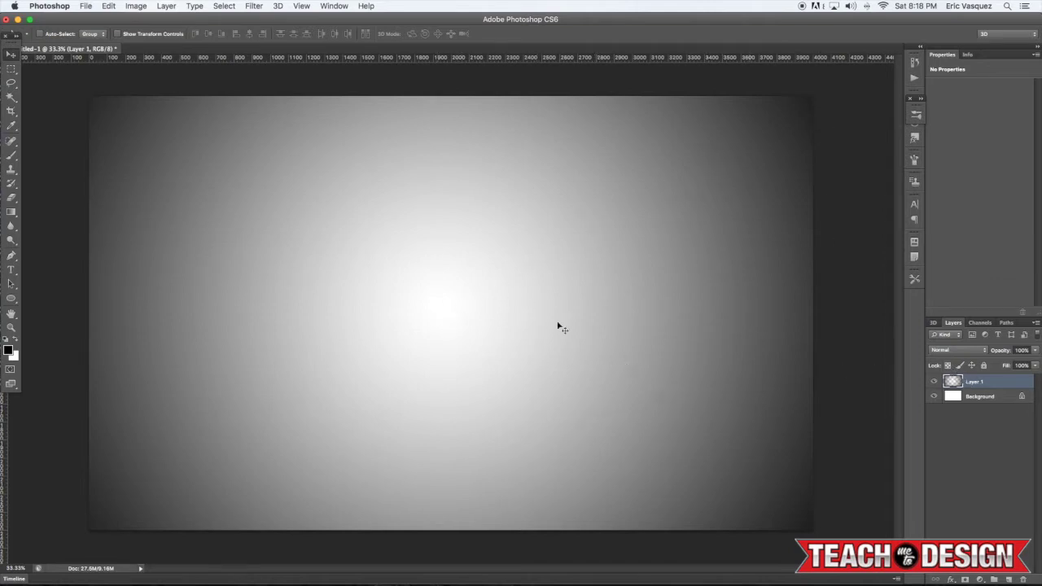
Add a text layer reading "2015" to the upper-left of the canvas centre
{"action": "key", "text": "super+shift+alt+n"}
{"action": "key", "text": "t"}
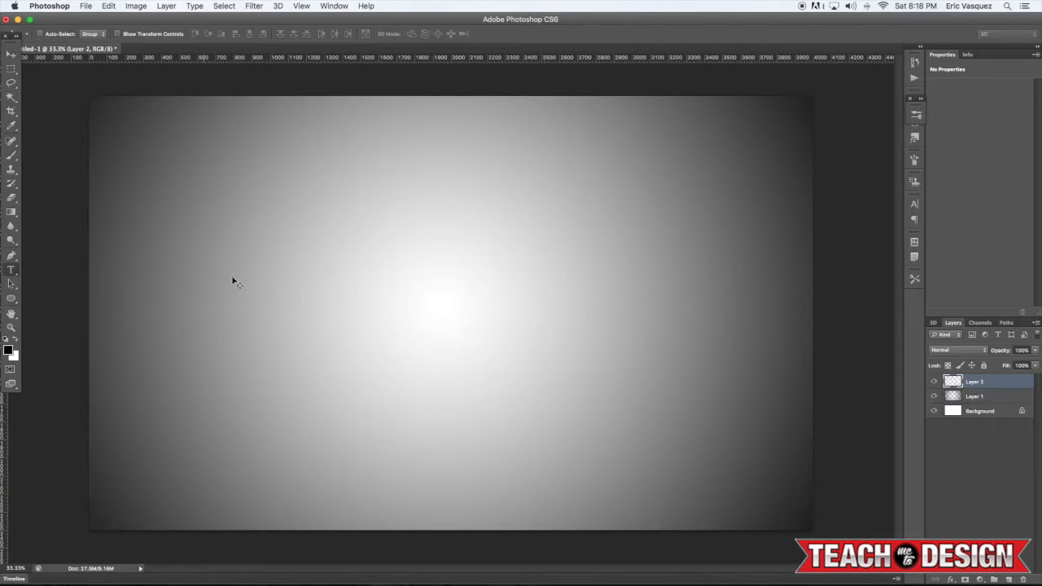
{"action": "left_click", "coordinate": [269, 258]}
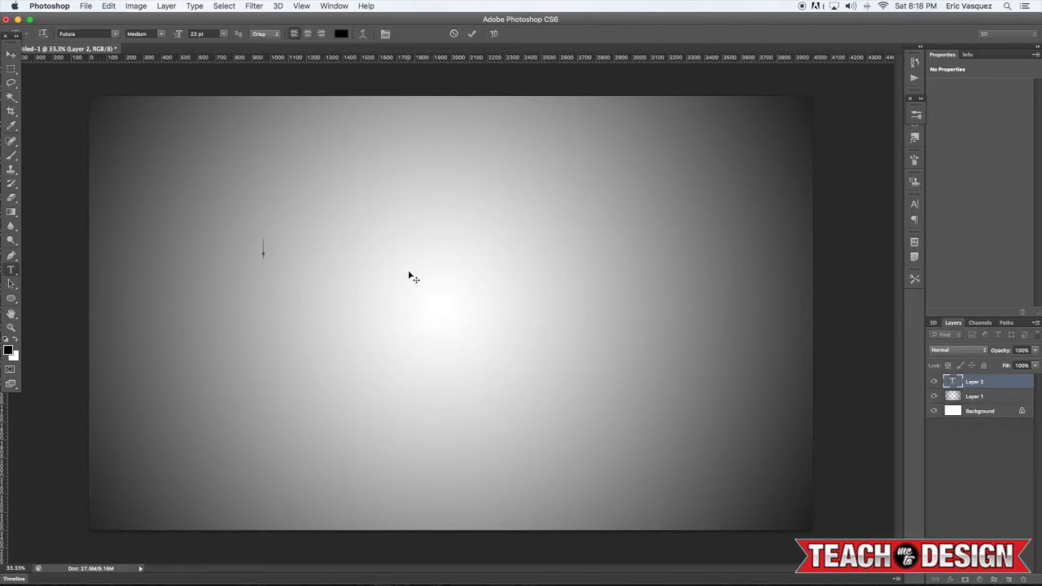
{"action": "type", "text": "2015"}
{"action": "key", "text": "super+a"}
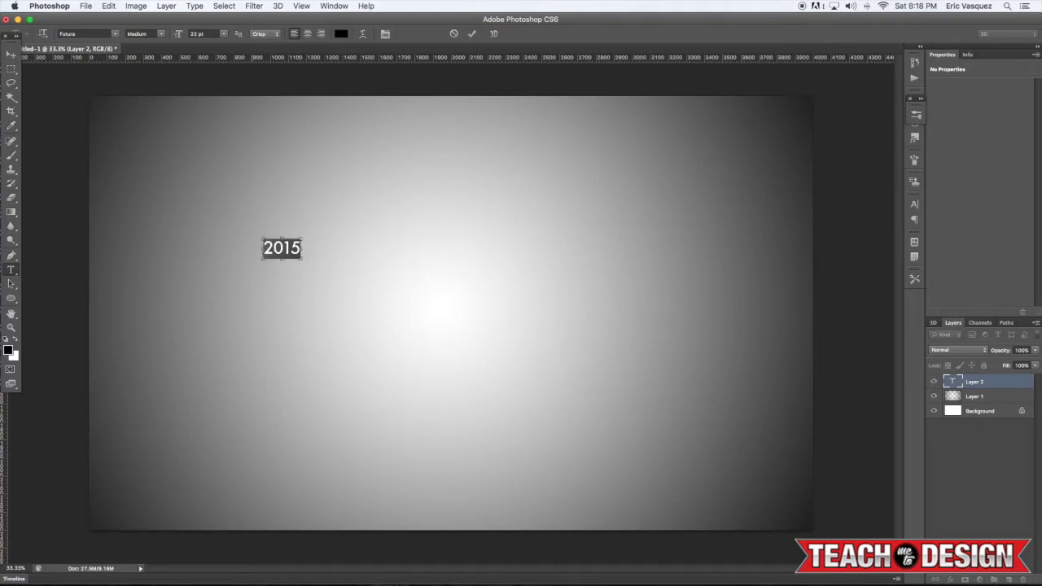
{"action": "left_click", "coordinate": [10, 52]}
Scale the 2015 text up so it spans roughly the middle half of the canvas width
{"action": "key", "text": "super+t"}
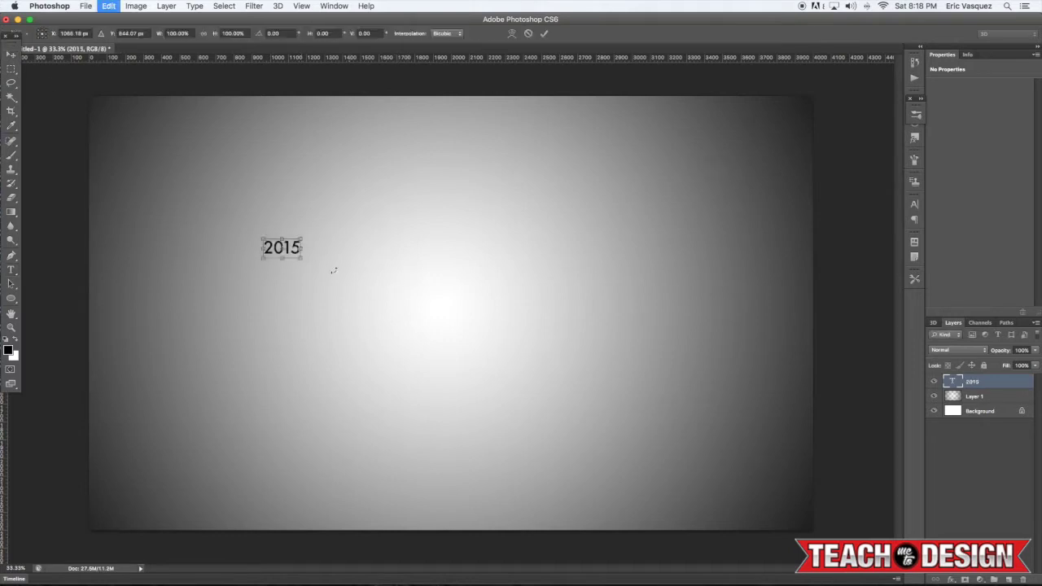
{"action": "left_click_drag", "start_coordinate": [305, 261], "coordinate": [664, 419]}
{"action": "key", "text": "Return"}
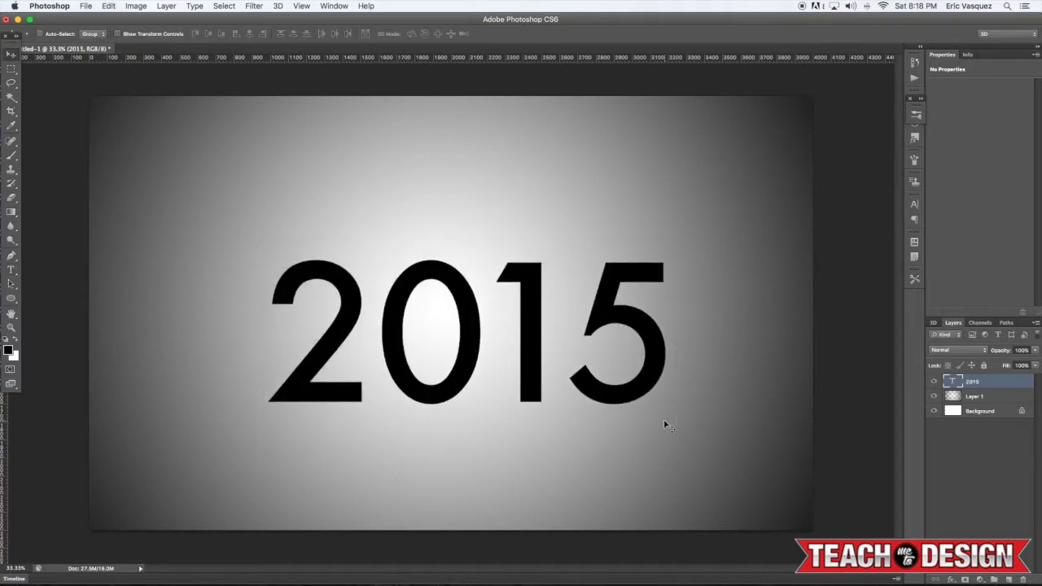
Change the last digit of the text so it reads "2016"
{"action": "key", "text": "t"}
{"action": "left_click", "coordinate": [589, 352]}
{"action": "left_click_drag", "start_coordinate": [589, 352], "coordinate": [750, 356]}
{"action": "type", "text": "6"}
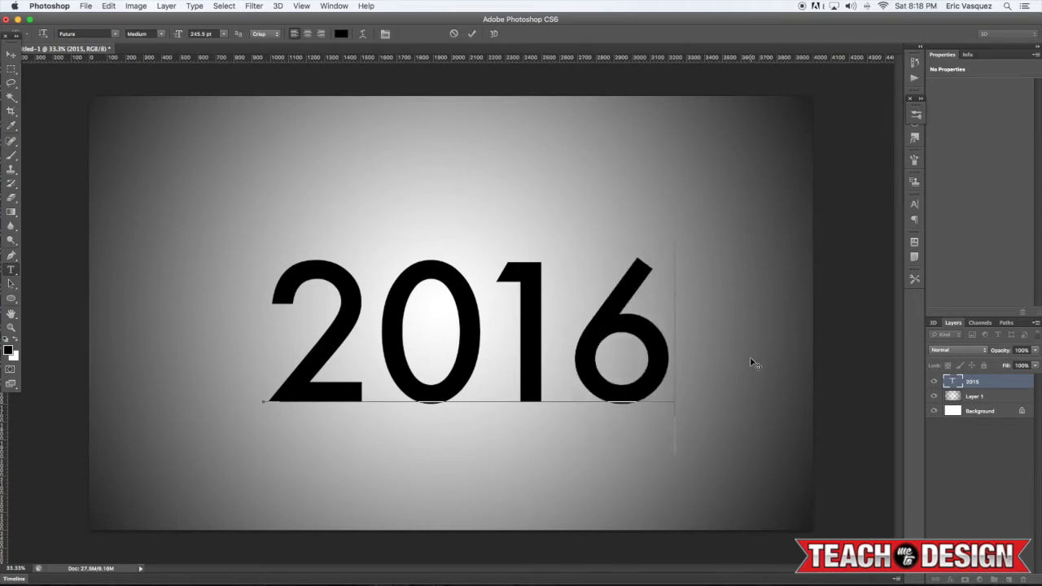
{"action": "left_click", "coordinate": [11, 53]}
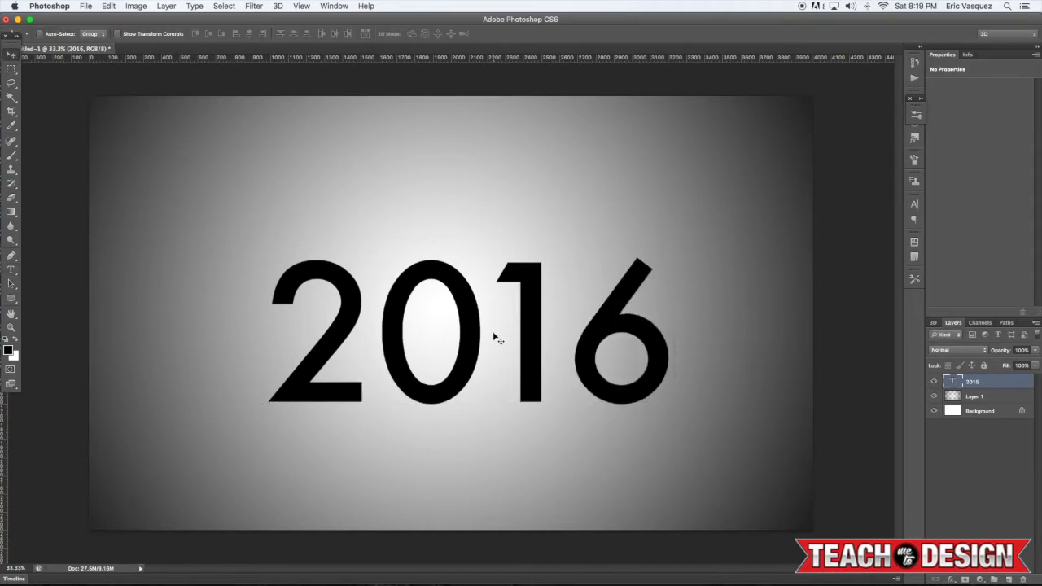
Move the 2016 text slightly upward towards the canvas centre and enlarge it a little
{"action": "left_click_drag", "start_coordinate": [493, 337], "coordinate": [487, 312]}
{"action": "key", "text": "super+t"}
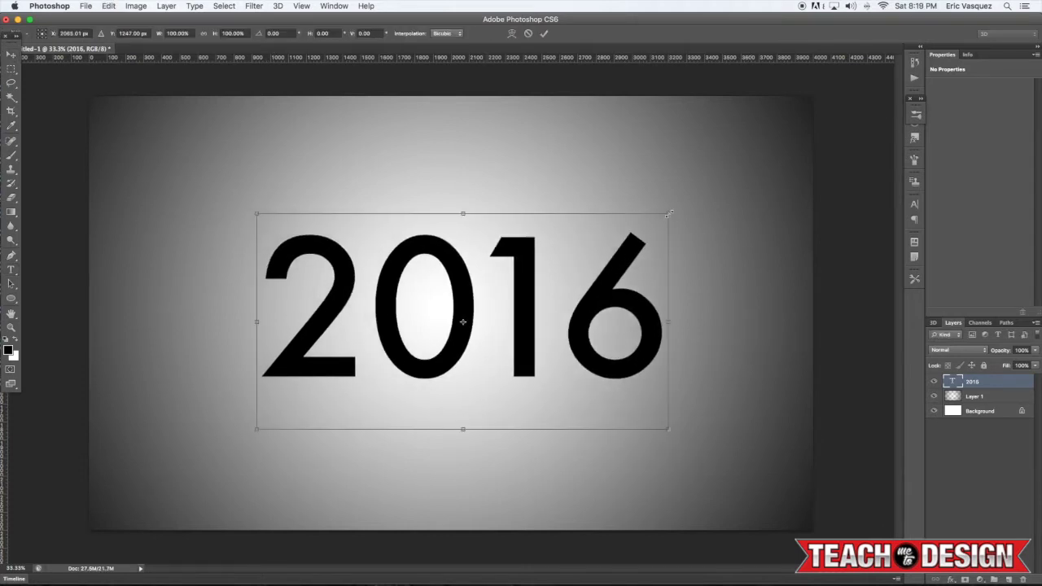
{"action": "left_click_drag", "start_coordinate": [669, 214], "coordinate": [680, 203]}
{"action": "scroll", "coordinate": [679, 203], "scroll_direction": "up", "scroll_amount": 5}
{"action": "key", "text": "Return"}
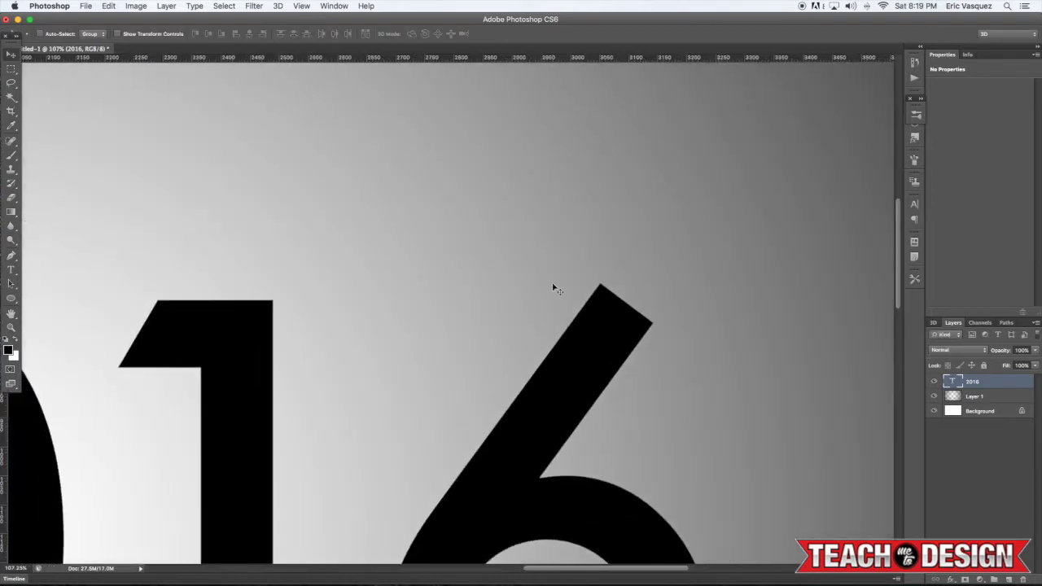
Select the entire 2016 text and preview alternative typefaces on it
{"action": "key", "text": "super+0"}
{"action": "key", "text": "t"}
{"action": "left_click", "coordinate": [445, 303]}
{"action": "key", "text": "super+a"}
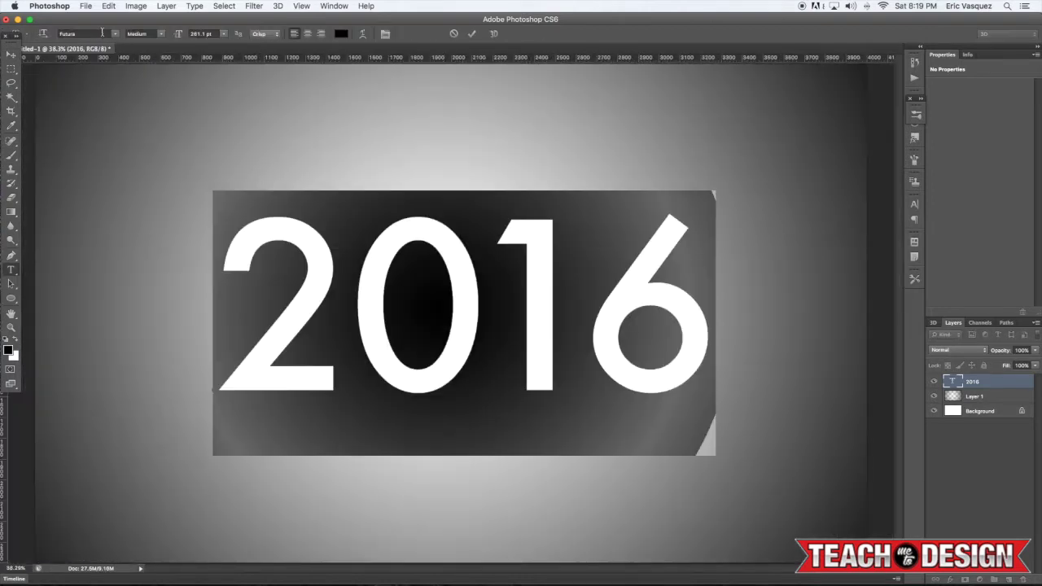
{"action": "left_click", "coordinate": [101, 33]}
{"action": "key", "text": "Up"}
{"action": "key", "text": "Up"}
{"action": "key", "text": "Up"}
{"action": "key", "text": "Up"}
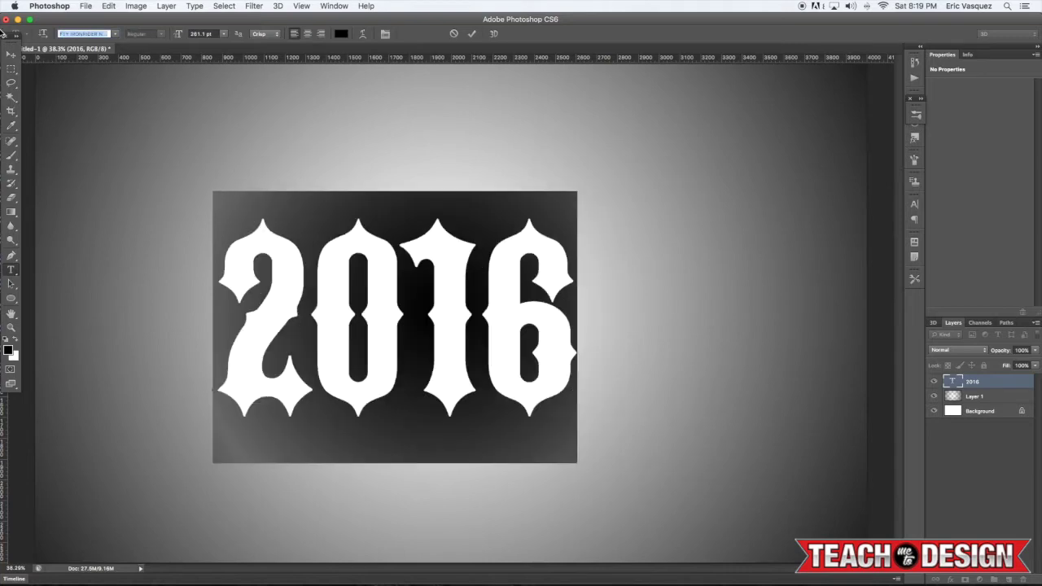
{"action": "key", "text": "Up"}
{"action": "key", "text": "Up"}
{"action": "key", "text": "Up"}
{"action": "key", "text": "Up"}
{"action": "key", "text": "Up"}
{"action": "key", "text": "Up"}
{"action": "key", "text": "Up"}
{"action": "key", "text": "Up"}
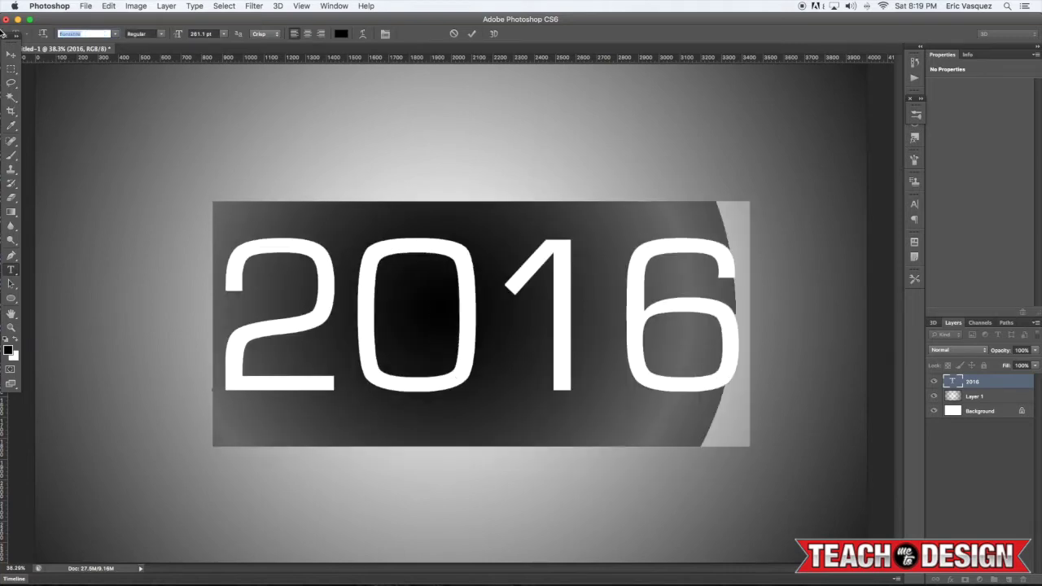
{"action": "key", "text": "Up"}
{"action": "key", "text": "Up"}
{"action": "key", "text": "Up"}
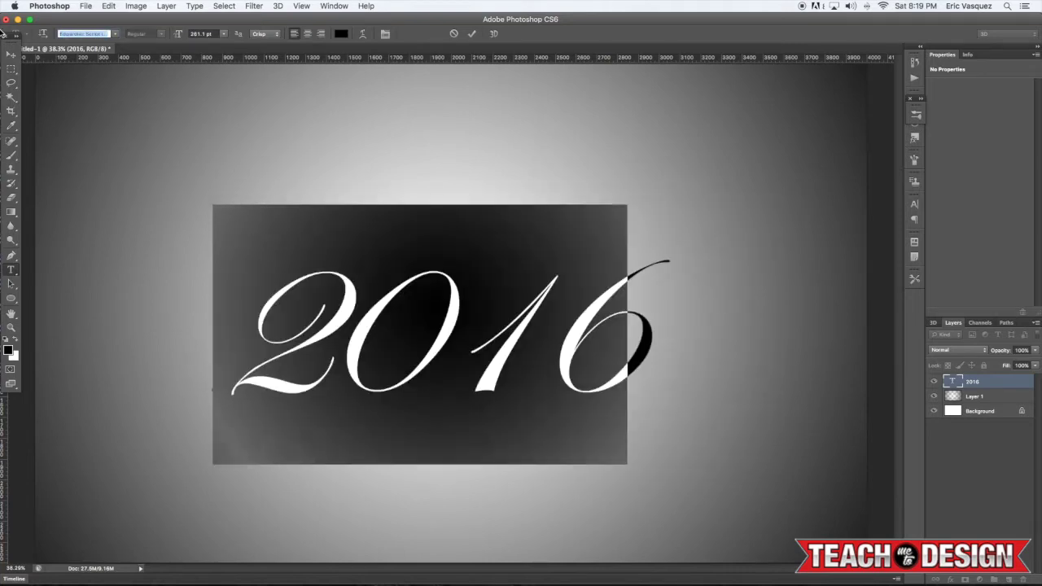
Set the font of the 2016 text to Bodoni 72 in the Bold style
{"action": "type", "text": "Bodoni 72"}
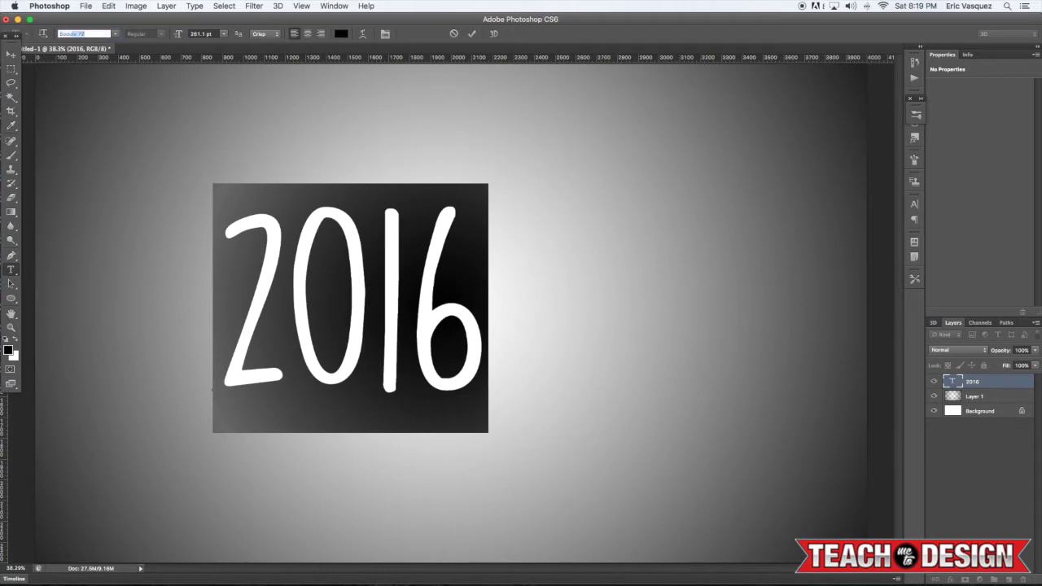
{"action": "key", "text": "Return"}
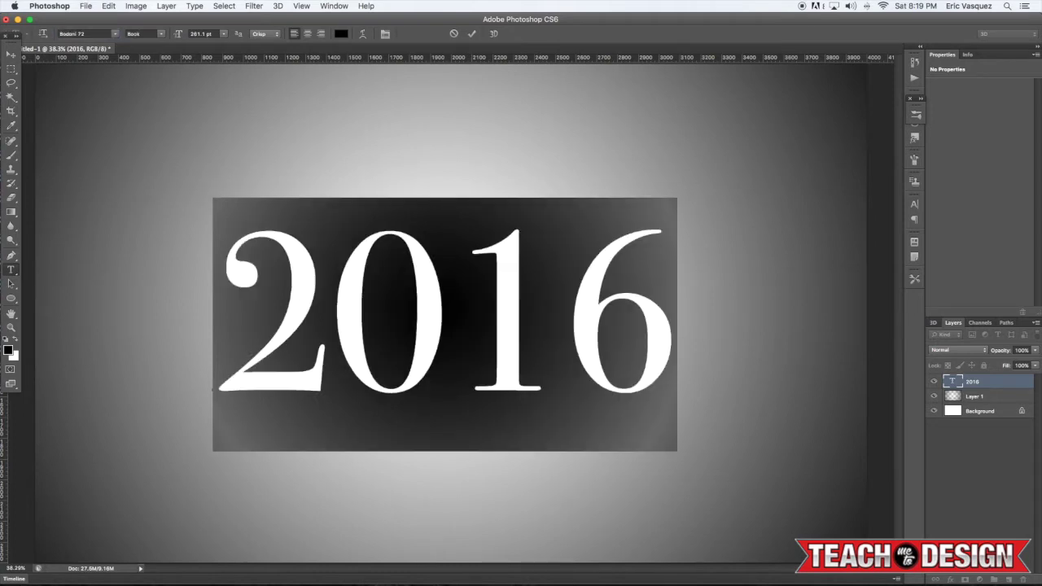
{"action": "left_click", "coordinate": [161, 33]}
{"action": "left_click", "coordinate": [153, 47]}
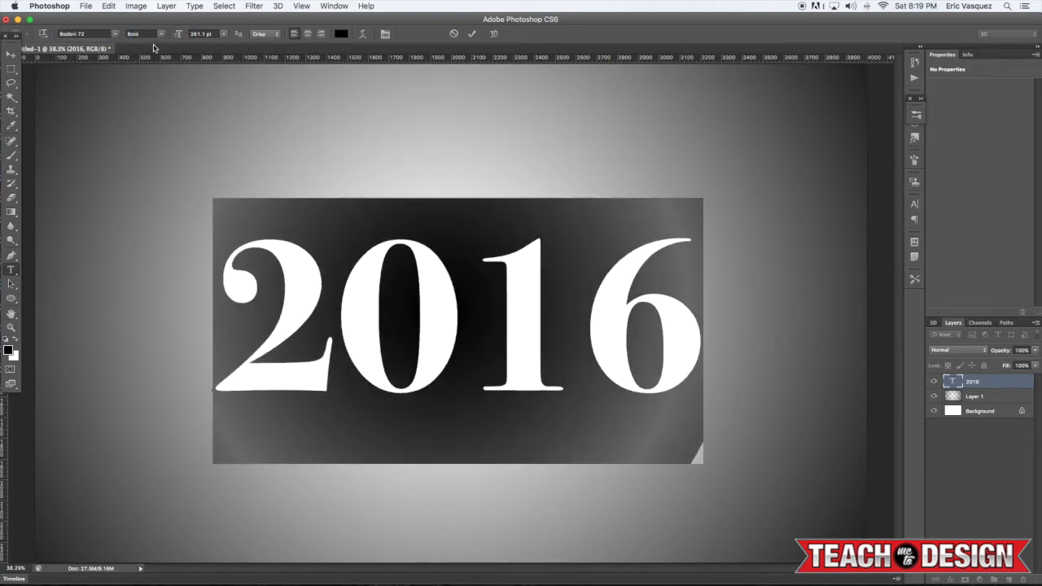
Commit the text edit and shift the 2016 lettering slightly upward on the canvas
{"action": "left_click", "coordinate": [13, 57]}
{"action": "mouse_move", "coordinate": [598, 298]}
{"action": "left_mouse_down"}
{"action": "mouse_move", "coordinate": [627, 275]}
{"action": "mouse_move", "coordinate": [600, 280]}
{"action": "left_mouse_up"}
{"action": "key", "text": "super+minus"}
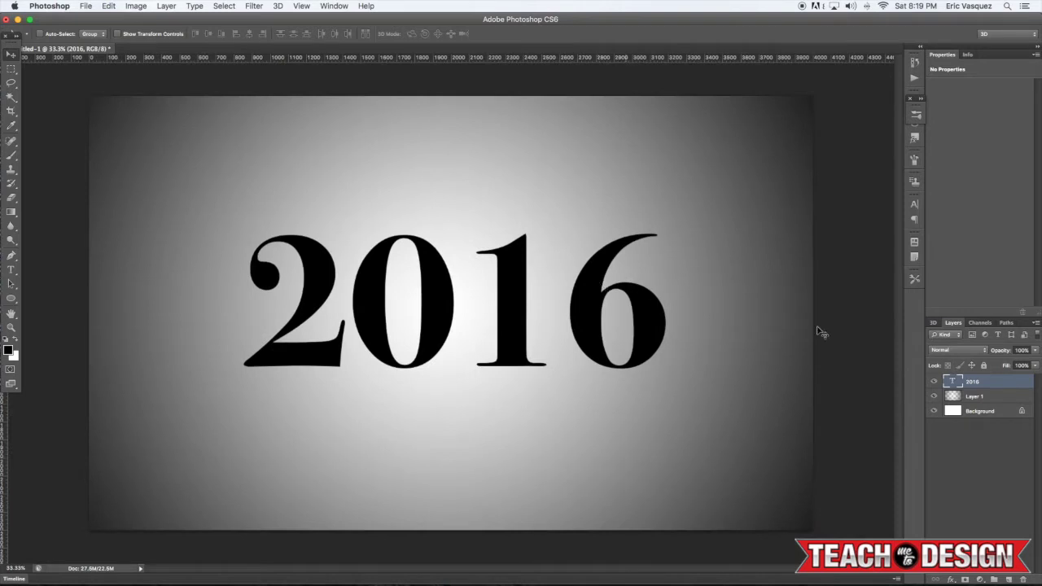
Convert the Background into a regular layer and place horizontal and vertical guides through the canvas centre
{"action": "double_click", "coordinate": [974, 411]}
{"action": "key", "text": "Return"}
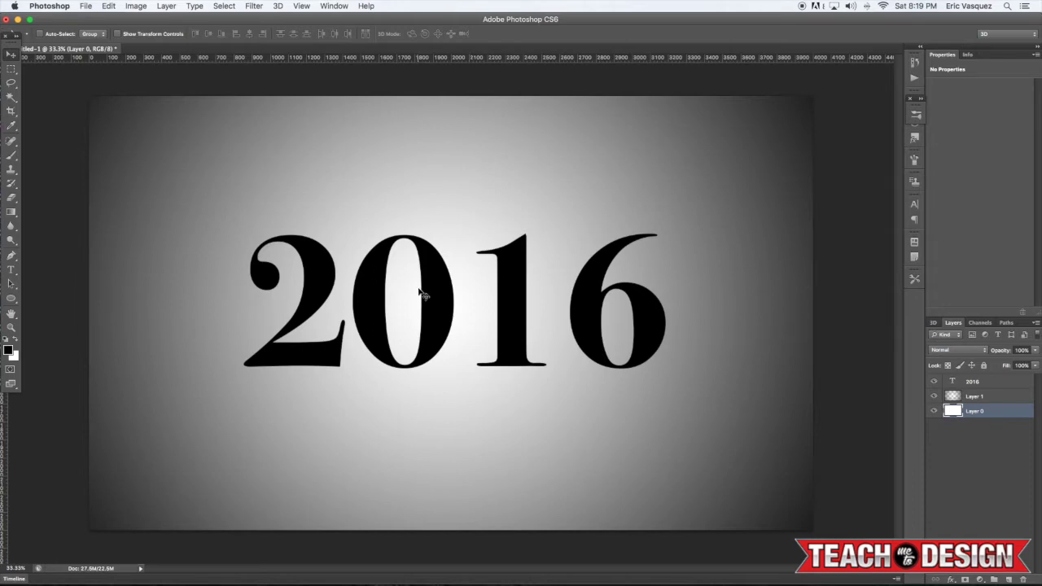
{"action": "key", "text": "super+t"}
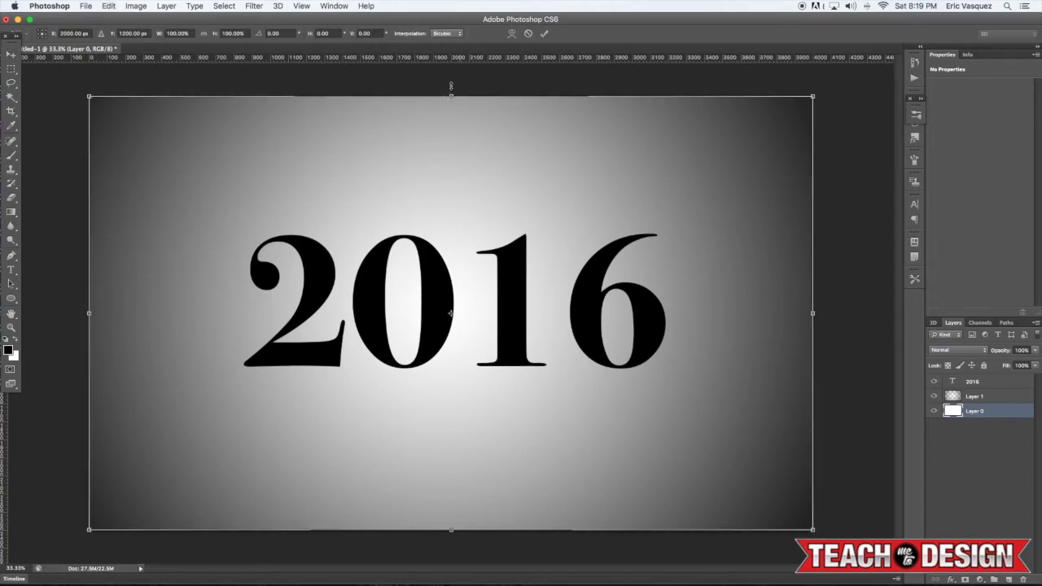
{"action": "left_click_drag", "start_coordinate": [475, 63], "coordinate": [521, 313]}
{"action": "left_click_drag", "start_coordinate": [3, 410], "coordinate": [449, 334]}
{"action": "key", "text": "Escape"}
{"action": "key", "text": "super+;"}
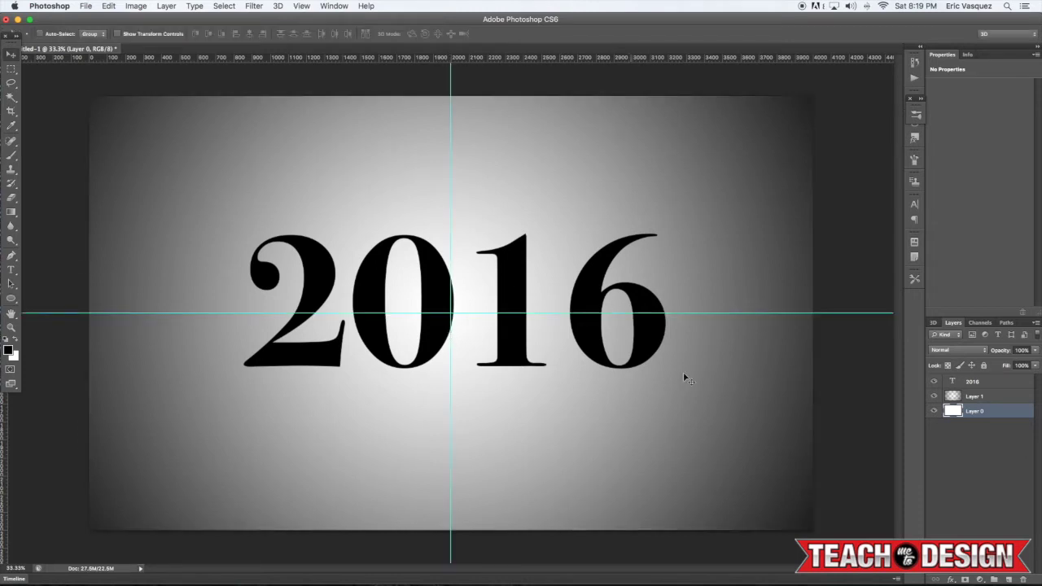
Nudge the 2016 text up and left to centre it on the guides, and hide the guides
{"action": "left_click", "coordinate": [1002, 381]}
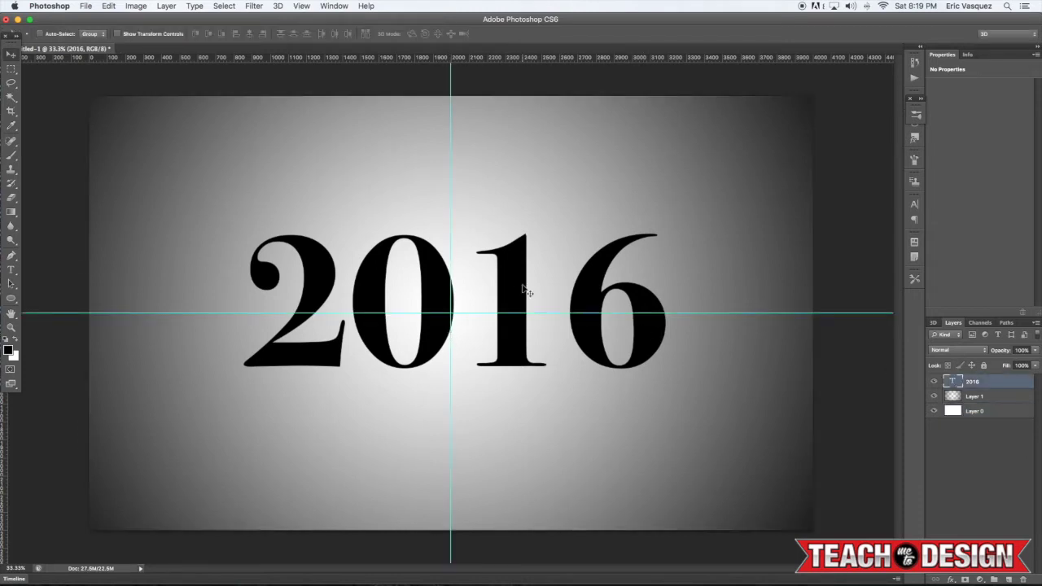
{"action": "key", "text": "ctrl+t"}
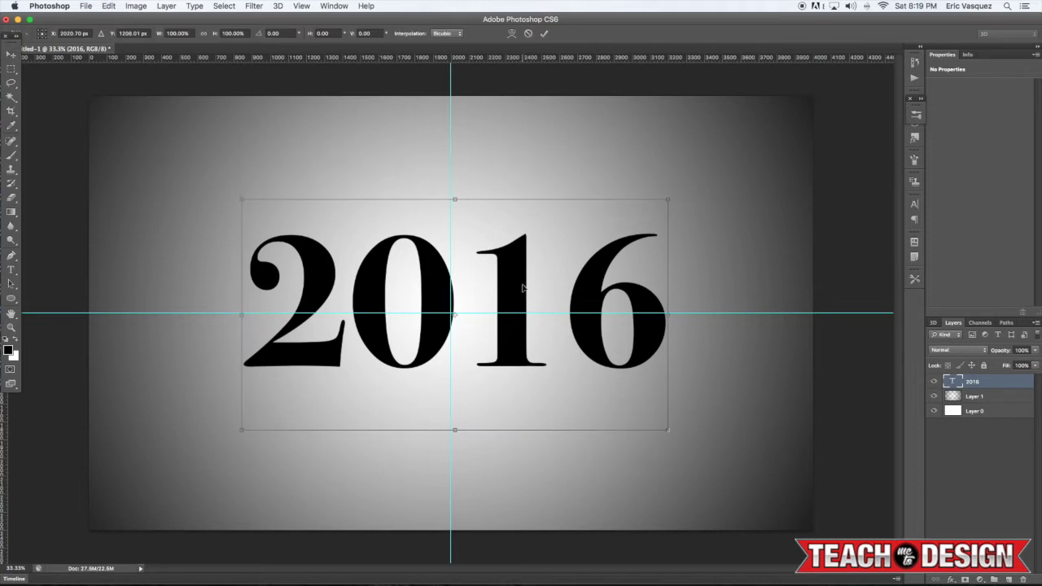
{"action": "key", "text": "Up"}
{"action": "key", "text": "Up"}
{"action": "key", "text": "Up"}
{"action": "key", "text": "Up"}
{"action": "key", "text": "Up"}
{"action": "key", "text": "Up"}
{"action": "key", "text": "Up"}
{"action": "key", "text": "Up"}
{"action": "key", "text": "Up"}
{"action": "key", "text": "Left"}
{"action": "key", "text": "Left"}
{"action": "key", "text": "Left"}
{"action": "key", "text": "Left"}
{"action": "key", "text": "Left"}
{"action": "key", "text": "Left"}
{"action": "key", "text": "Left"}
{"action": "key", "text": "Left"}
{"action": "key", "text": "Left"}
{"action": "key", "text": "Left"}
{"action": "key", "text": "Left"}
{"action": "key", "text": "Left"}
{"action": "key", "text": "Left"}
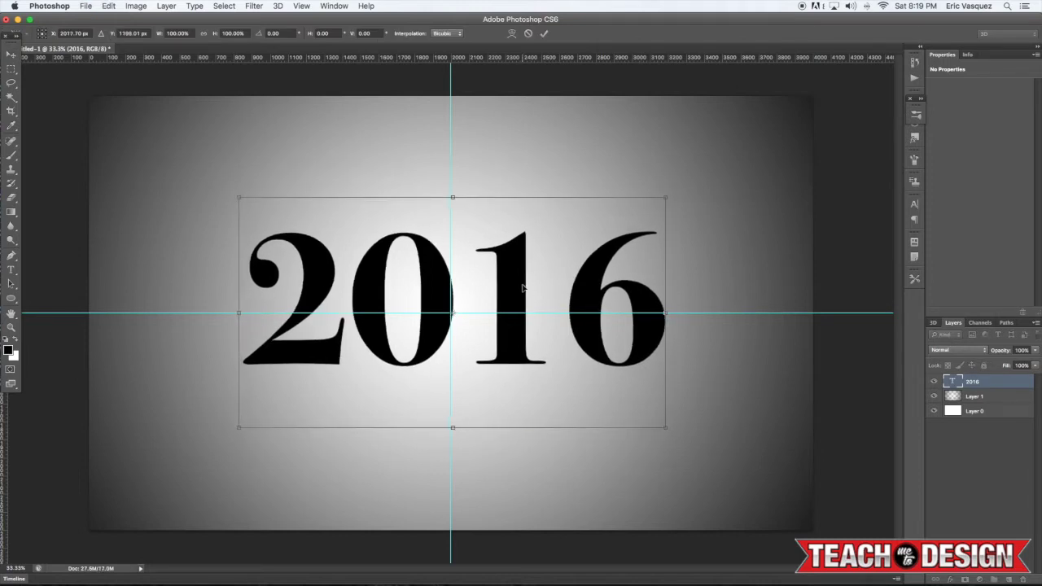
{"action": "key", "text": "Left"}
{"action": "key", "text": "Left"}
{"action": "key", "text": "Left"}
{"action": "key", "text": "Return"}
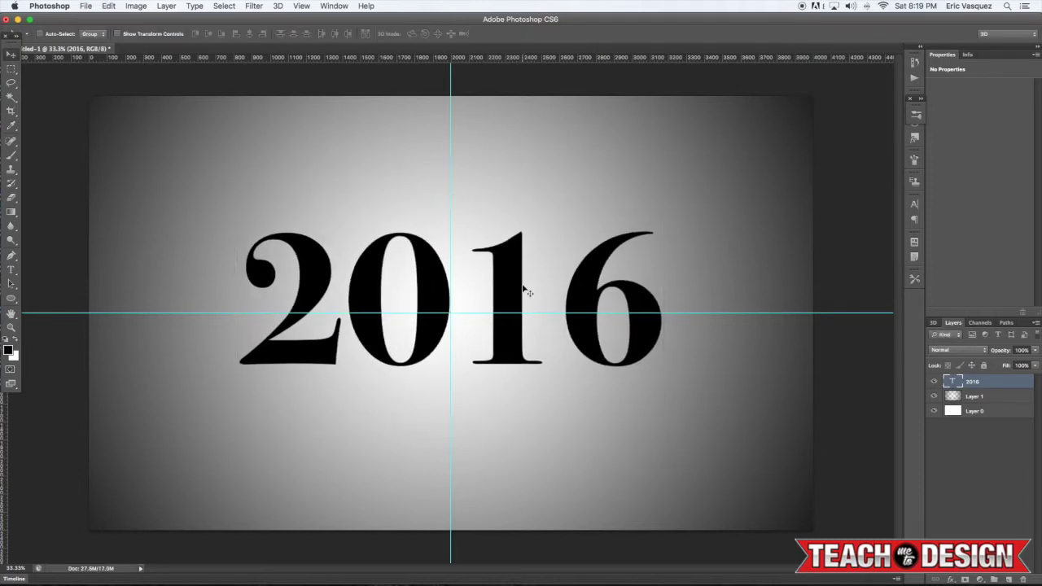
{"action": "key", "text": "ctrl+semicolon"}
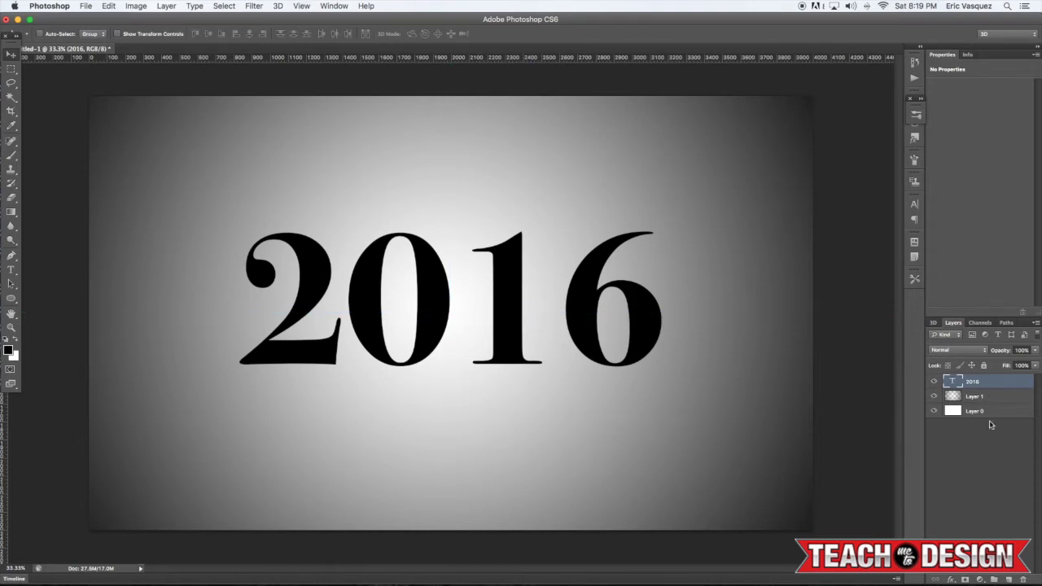
Add a new layer above the 2016 text and clip it to the text layer
{"action": "left_click", "coordinate": [1008, 578]}
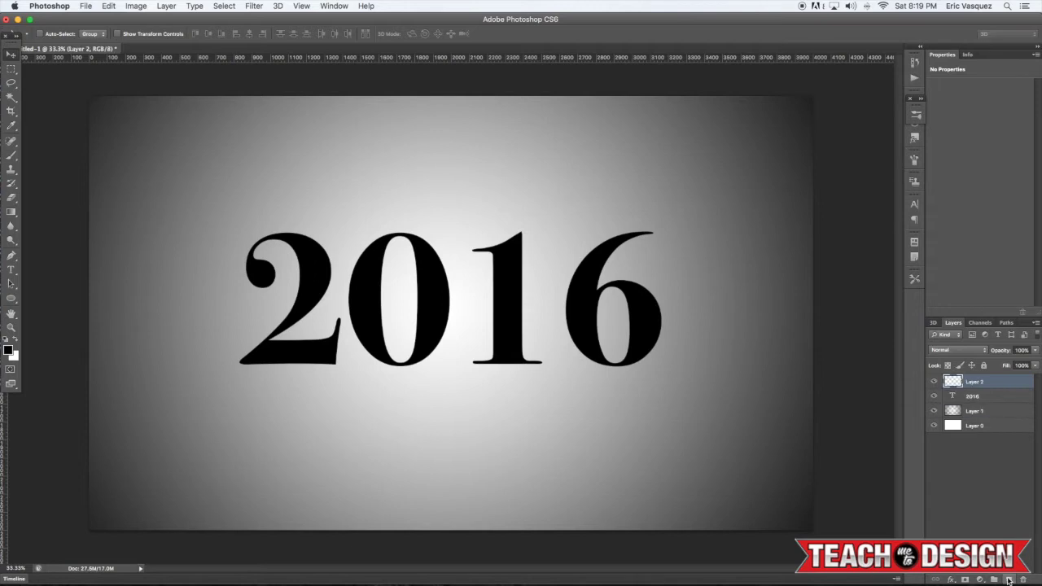
{"action": "mouse_move", "coordinate": [998, 392]}
{"action": "left_mouse_down"}
{"action": "mouse_move", "coordinate": [1008, 387]}
{"action": "mouse_move", "coordinate": [983, 399]}
{"action": "mouse_move", "coordinate": [988, 384]}
{"action": "left_mouse_up"}
{"action": "key", "text": "alt+super+g"}
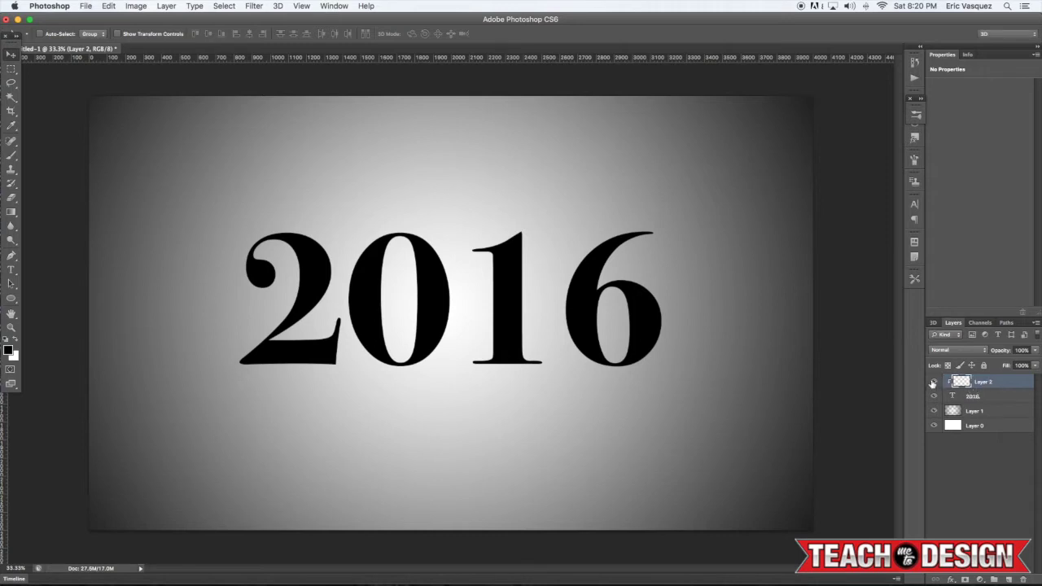
Set up the Brush tool with a 500 px tip and a flow of 47%
{"action": "key", "text": "b"}
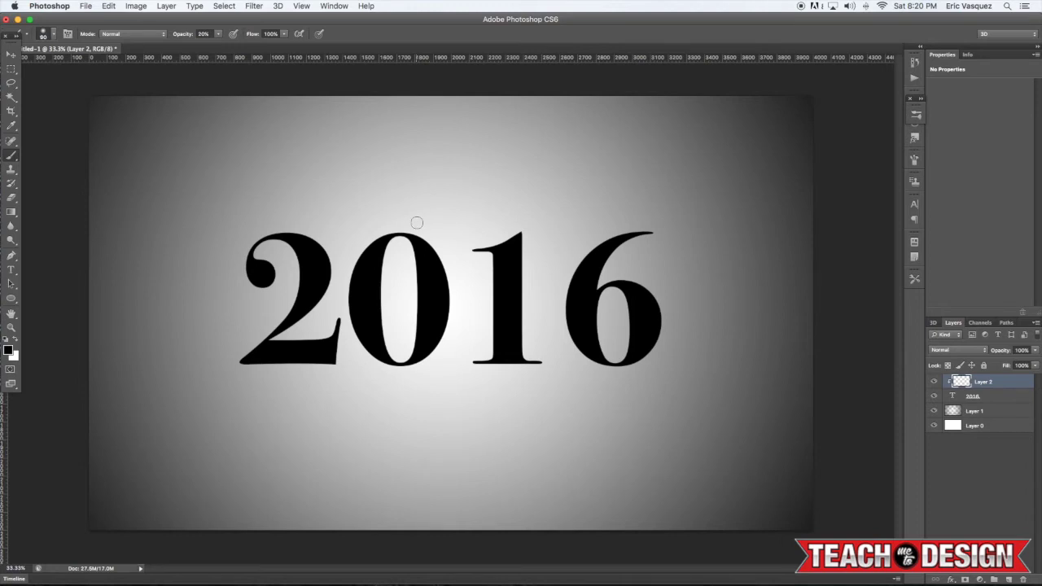
{"action": "key", "text": "bracketright"}
{"action": "key", "text": "bracketright"}
{"action": "key", "text": "bracketright"}
{"action": "key", "text": "bracketright"}
{"action": "key", "text": "bracketright"}
{"action": "key", "text": "bracketright"}
{"action": "key", "text": "bracketright"}
{"action": "key", "text": "bracketright"}
{"action": "mouse_move", "coordinate": [283, 36]}
{"action": "left_mouse_down"}
{"action": "mouse_move", "coordinate": [286, 45]}
{"action": "mouse_move", "coordinate": [267, 47]}
{"action": "left_mouse_up"}
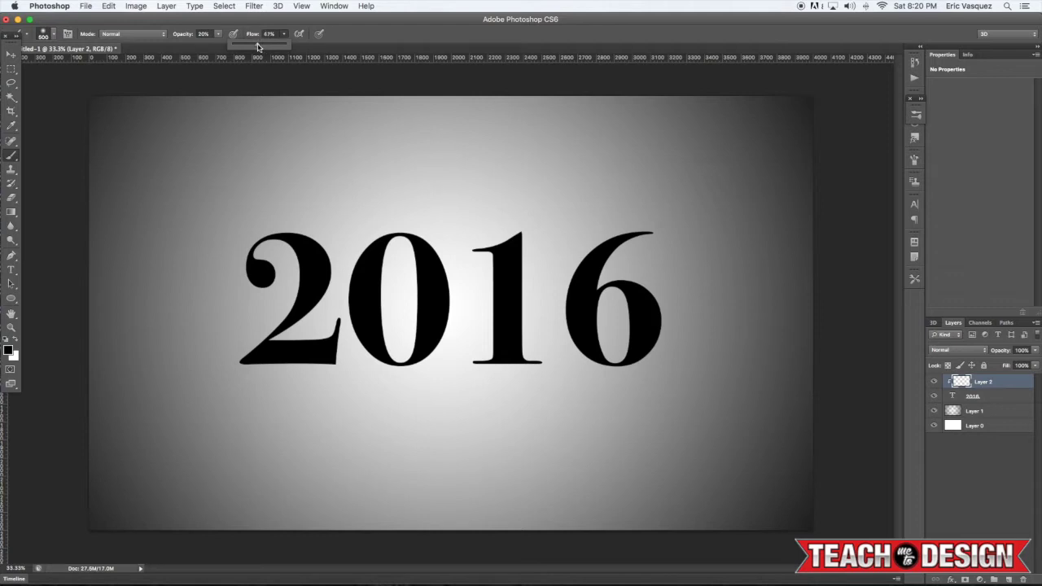
{"action": "left_click", "coordinate": [283, 36]}
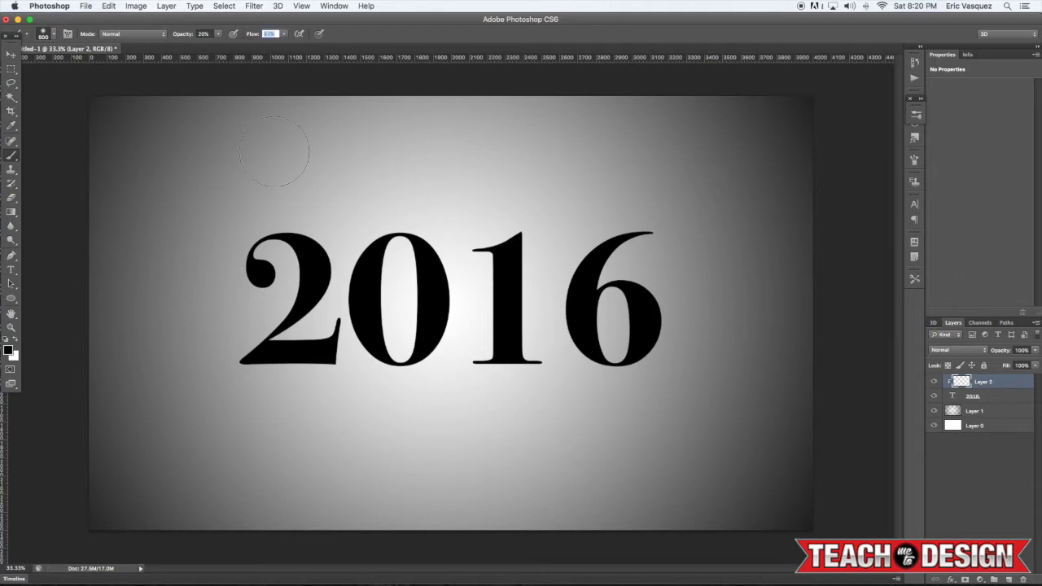
{"action": "type", "text": "47"}
{"action": "key", "text": "Return"}
Paint a soft white highlight on the rounded terminal of the 2 with a 250 px brush
{"action": "key", "text": "x"}
{"action": "key", "text": "x"}
{"action": "key", "text": "x"}
{"action": "key", "text": "x"}
{"action": "key", "text": "x"}
{"action": "key", "text": "x"}
{"action": "key", "text": "x"}
{"action": "key", "text": "bracketleft"}
{"action": "key", "text": "bracketleft"}
{"action": "left_click", "coordinate": [250, 276]}
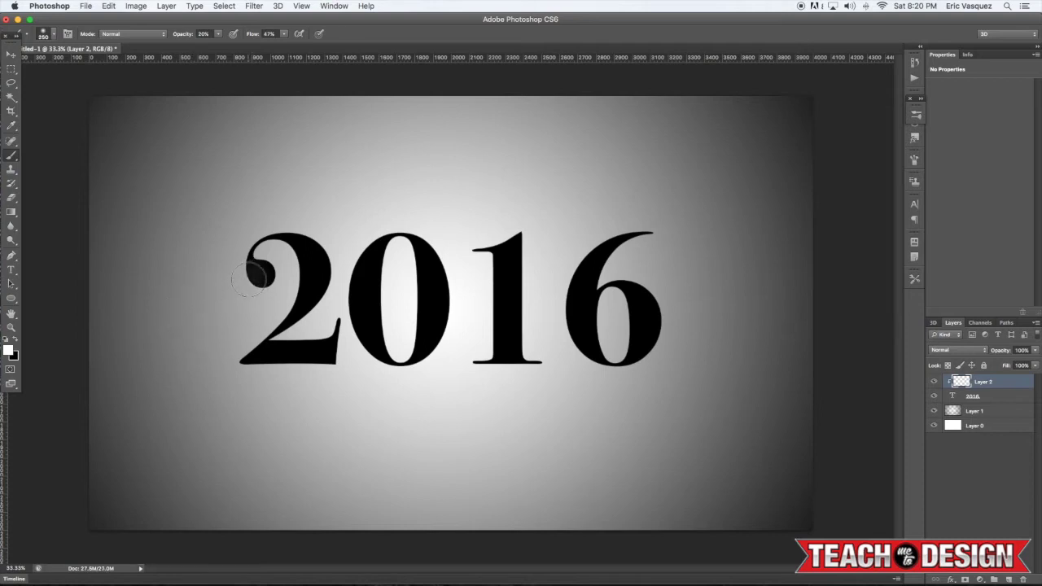
{"action": "mouse_move", "coordinate": [249, 280]}
{"action": "left_mouse_down"}
{"action": "mouse_move", "coordinate": [248, 307]}
{"action": "mouse_move", "coordinate": [230, 252]}
{"action": "left_mouse_up"}
Paint a soft white highlight on the upper right curve of the 2 with a 400 px brush
{"action": "key", "text": "bracketright"}
{"action": "key", "text": "bracketright"}
{"action": "mouse_move", "coordinate": [324, 227]}
{"action": "left_mouse_down"}
{"action": "mouse_move", "coordinate": [313, 207]}
{"action": "mouse_move", "coordinate": [291, 209]}
{"action": "mouse_move", "coordinate": [326, 226]}
{"action": "mouse_move", "coordinate": [314, 249]}
{"action": "mouse_move", "coordinate": [331, 243]}
{"action": "left_mouse_up"}
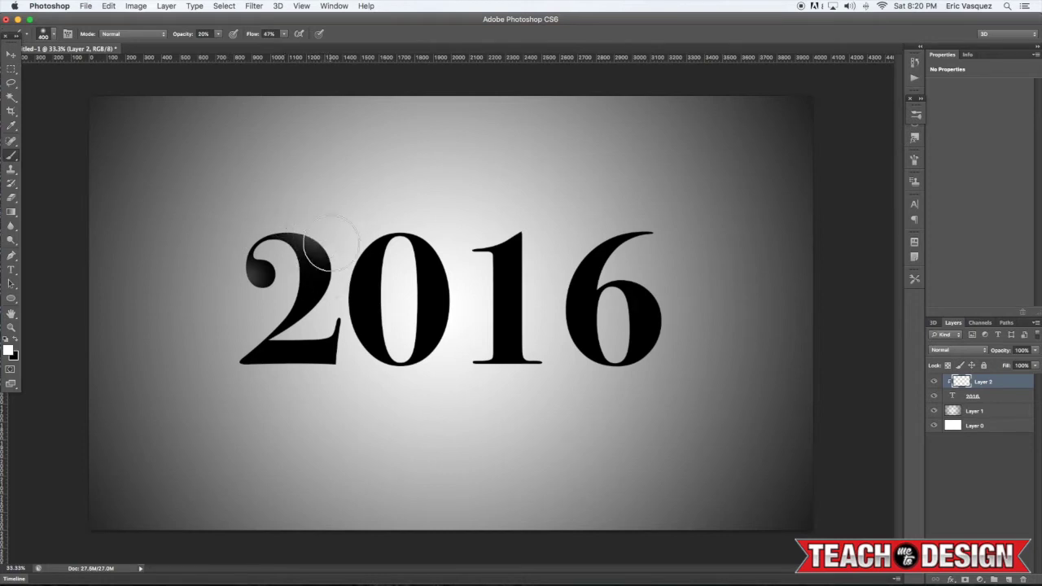
{"action": "left_click", "coordinate": [339, 251]}
Brush soft white highlights along the base of the 2, covering its right end and lower left corner
{"action": "left_click", "coordinate": [317, 374]}
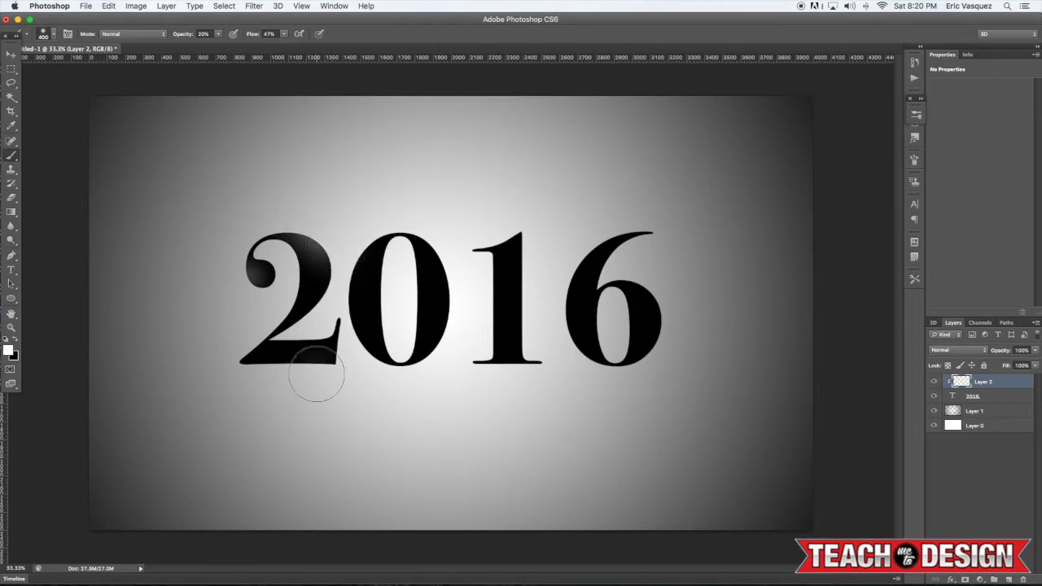
{"action": "mouse_move", "coordinate": [317, 374]}
{"action": "left_mouse_down"}
{"action": "mouse_move", "coordinate": [285, 373]}
{"action": "mouse_move", "coordinate": [325, 330]}
{"action": "mouse_move", "coordinate": [299, 339]}
{"action": "mouse_move", "coordinate": [333, 324]}
{"action": "mouse_move", "coordinate": [308, 349]}
{"action": "mouse_move", "coordinate": [296, 332]}
{"action": "mouse_move", "coordinate": [278, 347]}
{"action": "mouse_move", "coordinate": [326, 325]}
{"action": "left_mouse_up"}
{"action": "key", "text": "bracketleft"}
{"action": "key", "text": "bracketleft"}
{"action": "key", "text": "bracketleft"}
{"action": "key", "text": "bracketright"}
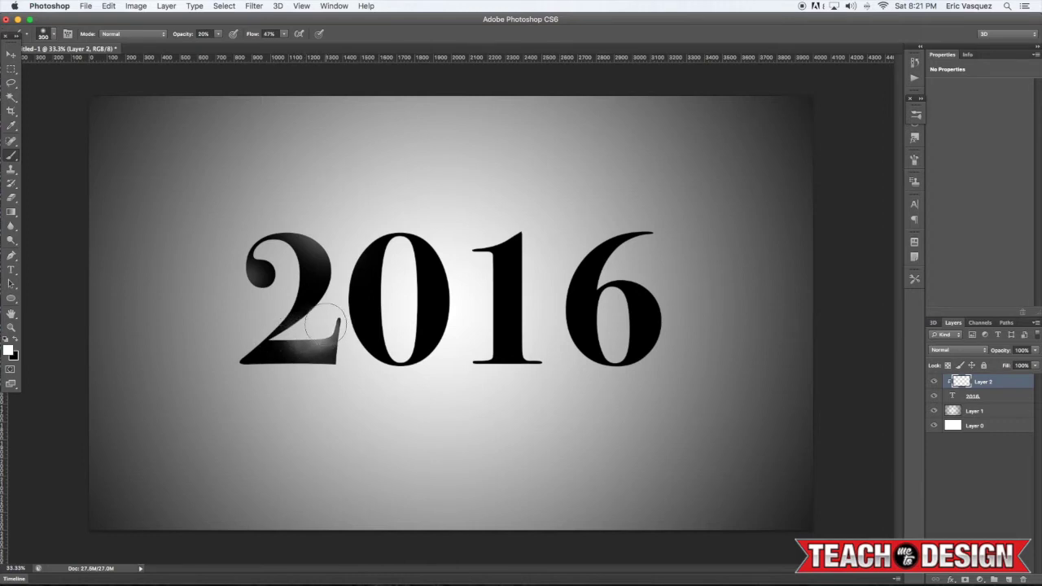
{"action": "key", "text": "bracketright"}
{"action": "mouse_move", "coordinate": [237, 371]}
{"action": "left_mouse_down"}
{"action": "mouse_move", "coordinate": [268, 346]}
{"action": "mouse_move", "coordinate": [274, 367]}
{"action": "mouse_move", "coordinate": [262, 376]}
{"action": "mouse_move", "coordinate": [253, 363]}
{"action": "mouse_move", "coordinate": [293, 381]}
{"action": "mouse_move", "coordinate": [263, 380]}
{"action": "left_mouse_up"}
Strengthen the white highlights on the top curve and left side of the 2 with a larger brush
{"action": "key", "text": "bracketright"}
{"action": "key", "text": "bracketright"}
{"action": "left_click_drag", "start_coordinate": [330, 216], "coordinate": [318, 204]}
{"action": "left_click_drag", "start_coordinate": [226, 273], "coordinate": [225, 282]}
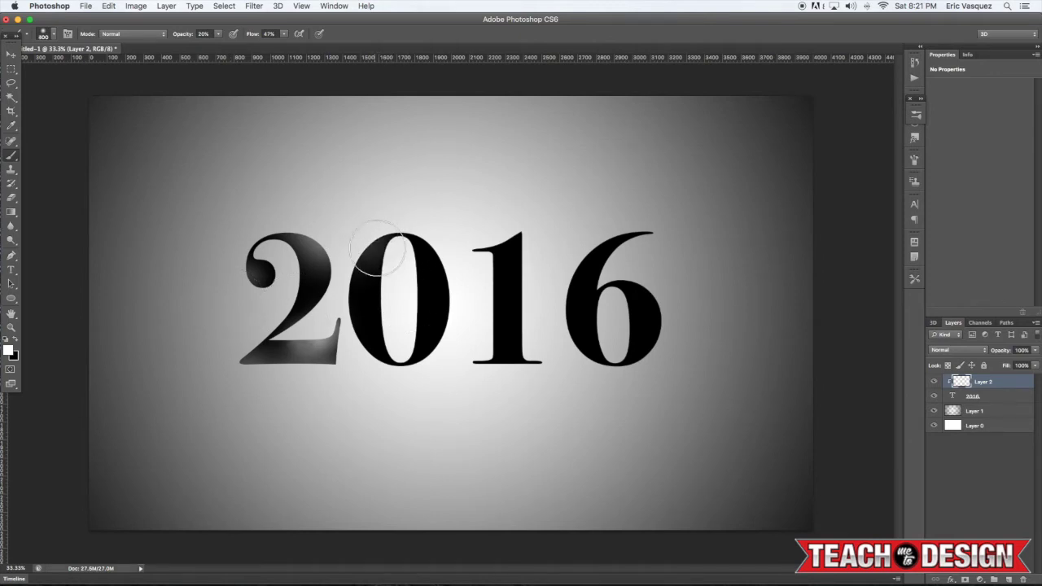
Paint a soft white highlight on the upper right side of the 0 using 400 px and 600 px brushes
{"action": "mouse_move", "coordinate": [431, 250]}
{"action": "left_mouse_down"}
{"action": "mouse_move", "coordinate": [432, 233]}
{"action": "mouse_move", "coordinate": [451, 283]}
{"action": "left_mouse_up"}
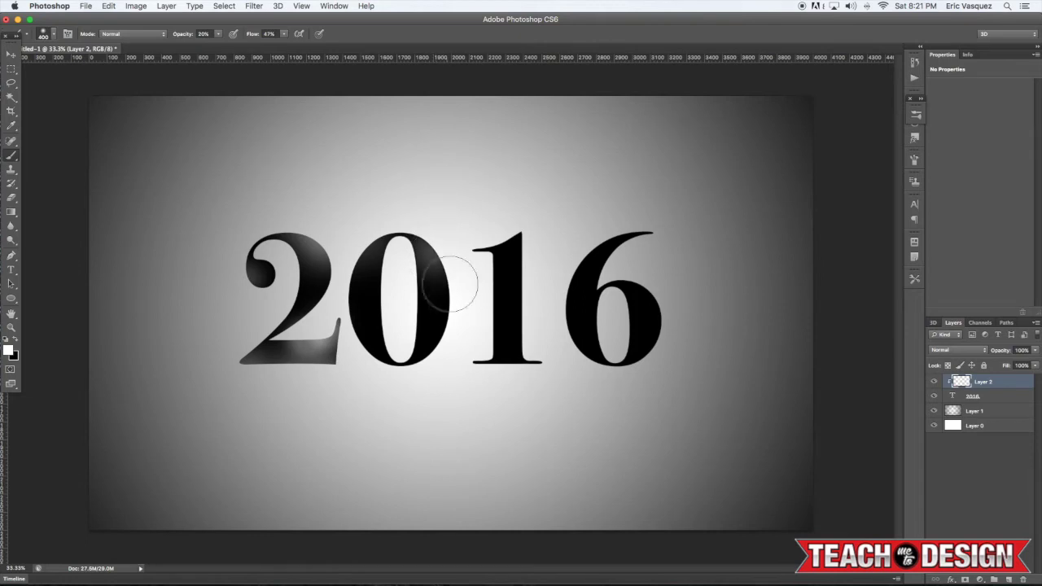
{"action": "key", "text": "bracketright"}
{"action": "key", "text": "bracketright"}
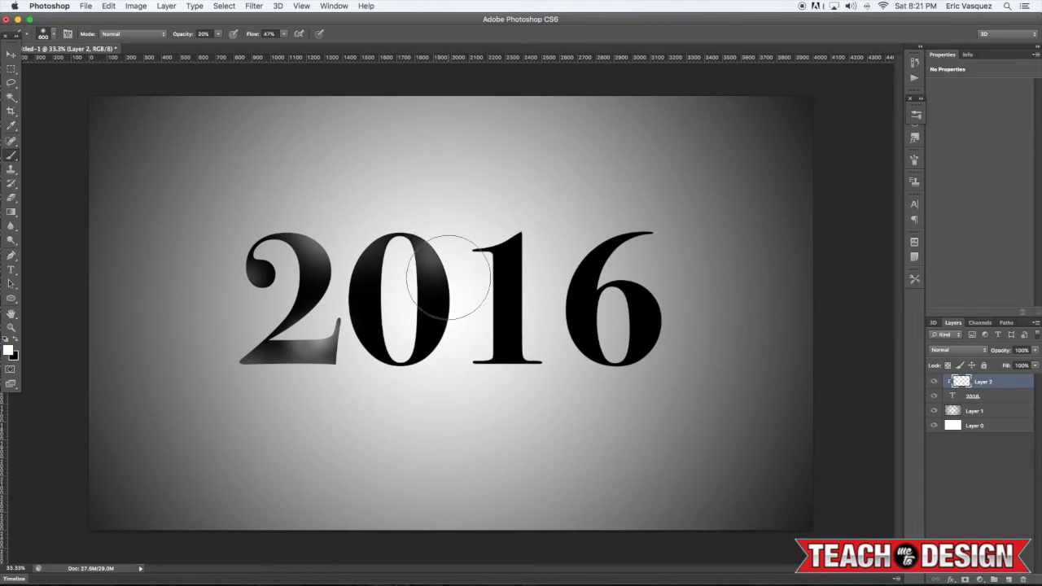
{"action": "key", "text": "bracketleft"}
{"action": "key", "text": "bracketleft"}
{"action": "key", "text": "bracketleft"}
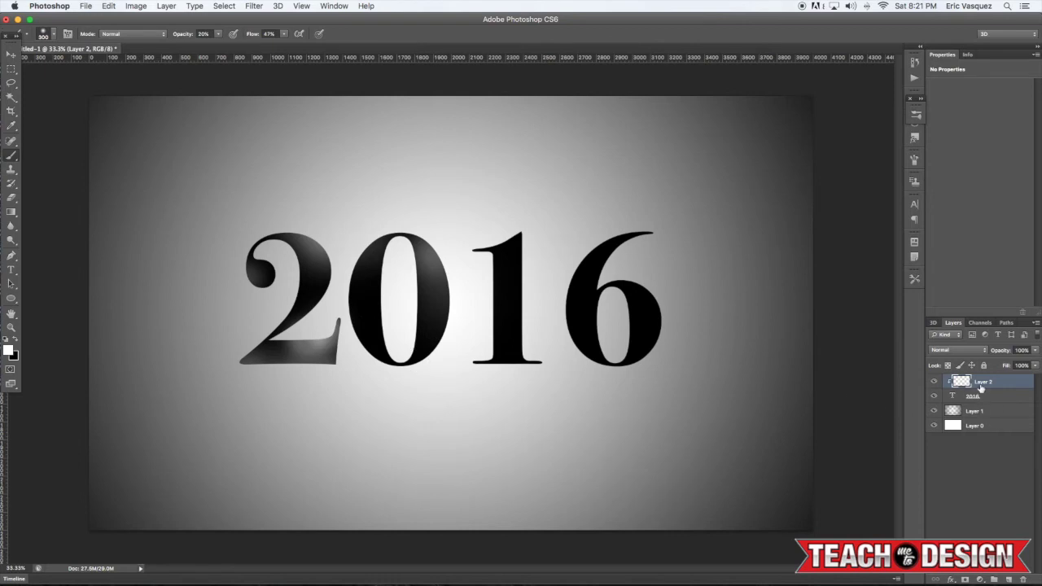
Add a layer mask to the highlight layer and paint black on it to soften the highlight at the base of the 2
{"action": "left_click", "coordinate": [964, 579]}
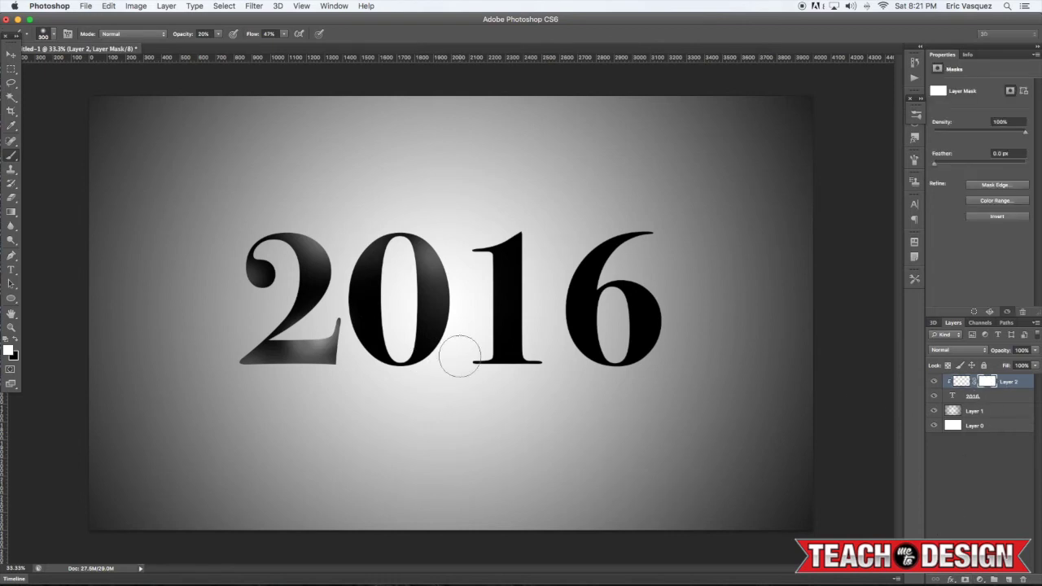
{"action": "key", "text": "x"}
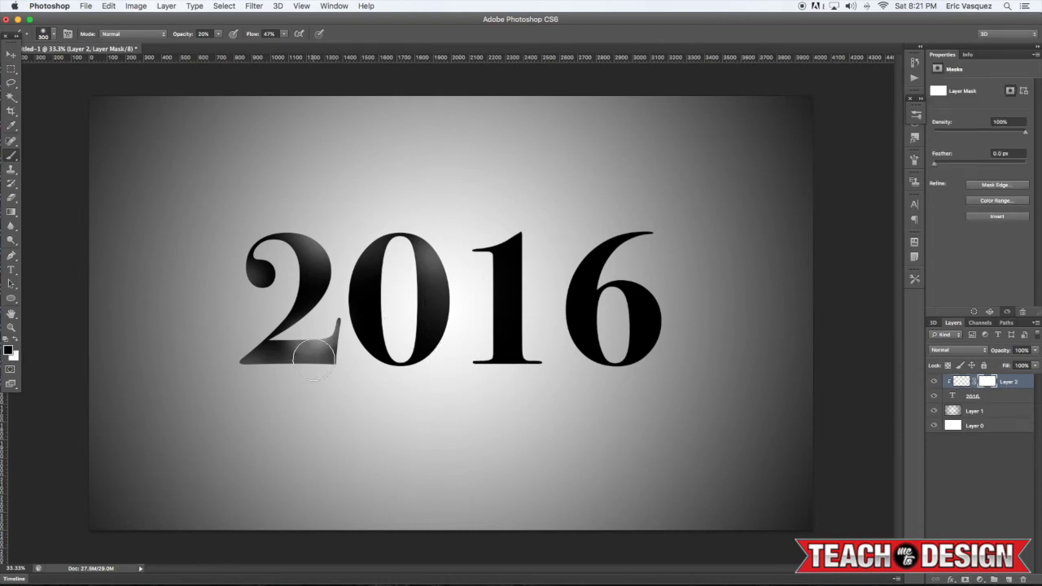
{"action": "mouse_move", "coordinate": [300, 349]}
{"action": "left_mouse_down"}
{"action": "mouse_move", "coordinate": [310, 372]}
{"action": "mouse_move", "coordinate": [320, 371]}
{"action": "left_mouse_up"}
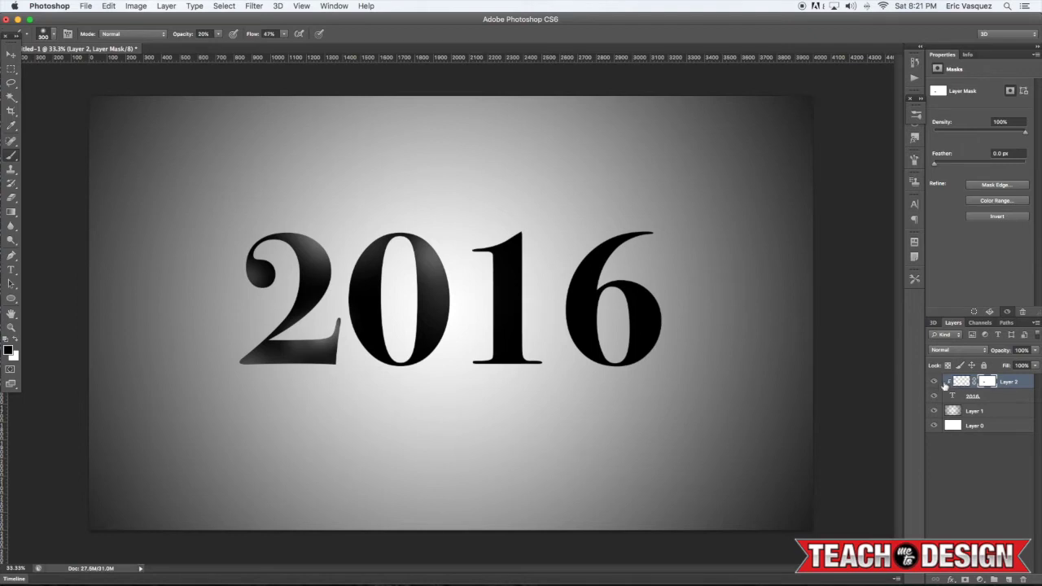
{"action": "left_click", "coordinate": [934, 382]}
{"action": "left_click", "coordinate": [934, 381]}
{"action": "mouse_move", "coordinate": [296, 375]}
{"action": "left_mouse_down"}
{"action": "mouse_move", "coordinate": [329, 371]}
{"action": "mouse_move", "coordinate": [291, 366]}
{"action": "mouse_move", "coordinate": [326, 353]}
{"action": "mouse_move", "coordinate": [345, 366]}
{"action": "mouse_move", "coordinate": [291, 361]}
{"action": "mouse_move", "coordinate": [337, 367]}
{"action": "left_mouse_up"}
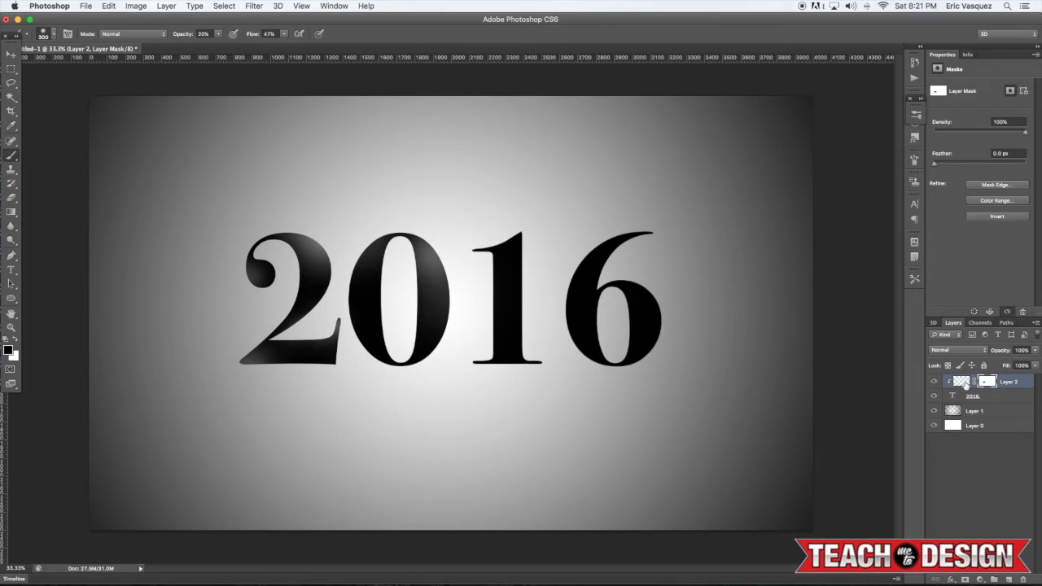
Return to painting on the highlight layer itself and brush white onto the upper left and bottom of the 0
{"action": "left_click", "coordinate": [963, 382]}
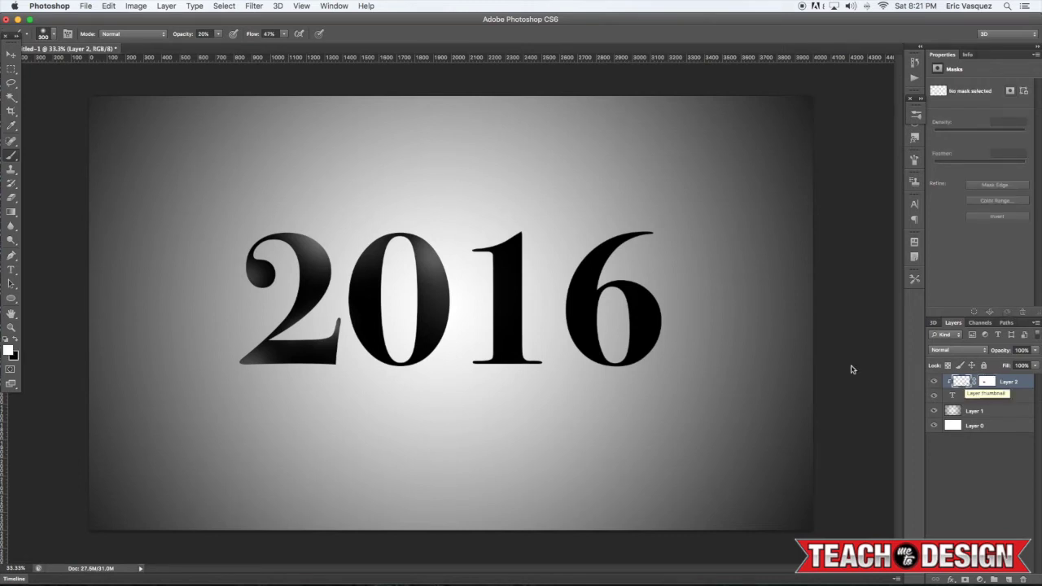
{"action": "key", "text": "x"}
{"action": "key", "text": "x"}
{"action": "left_click", "coordinate": [383, 270]}
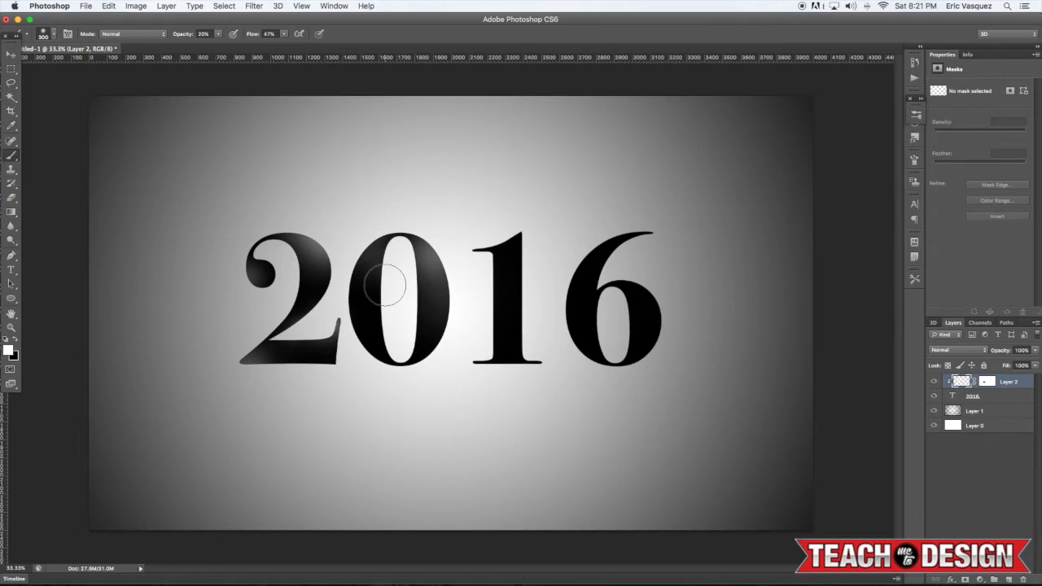
{"action": "left_click", "coordinate": [380, 254]}
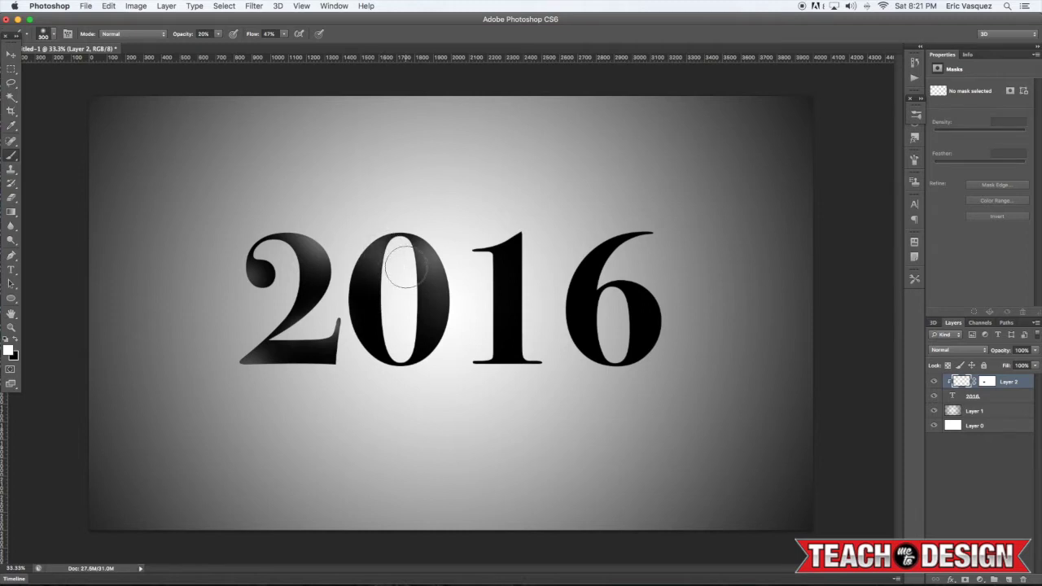
{"action": "key", "text": "bracketright"}
{"action": "key", "text": "bracketright"}
{"action": "left_click", "coordinate": [368, 373]}
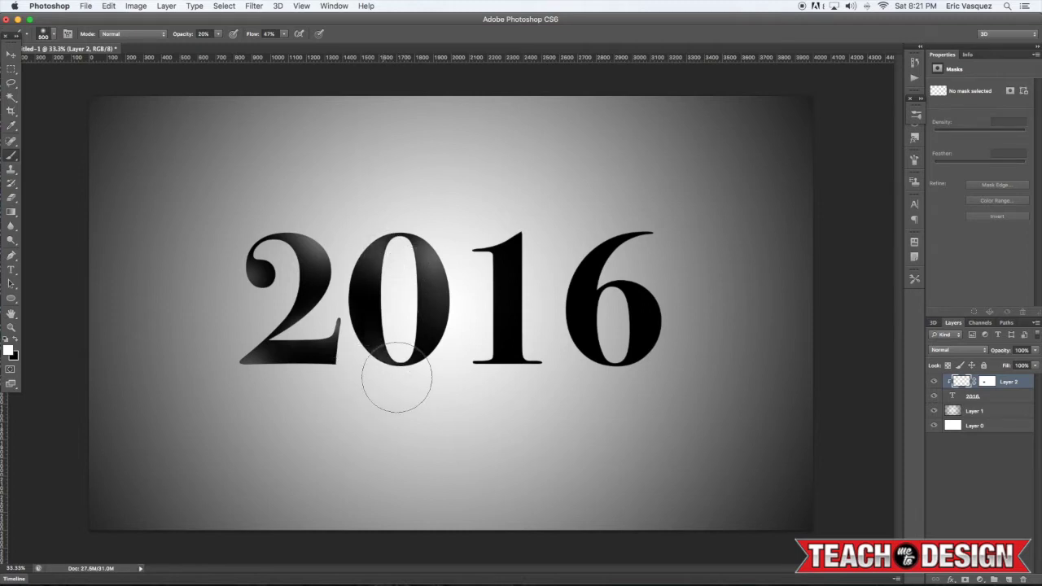
{"action": "mouse_move", "coordinate": [397, 378]}
{"action": "left_mouse_down"}
{"action": "mouse_move", "coordinate": [422, 363]}
{"action": "mouse_move", "coordinate": [429, 344]}
{"action": "mouse_move", "coordinate": [396, 372]}
{"action": "left_mouse_up"}
Brush soft white highlights onto the 1, from its top down to the lower stem
{"action": "key", "text": "bracketright"}
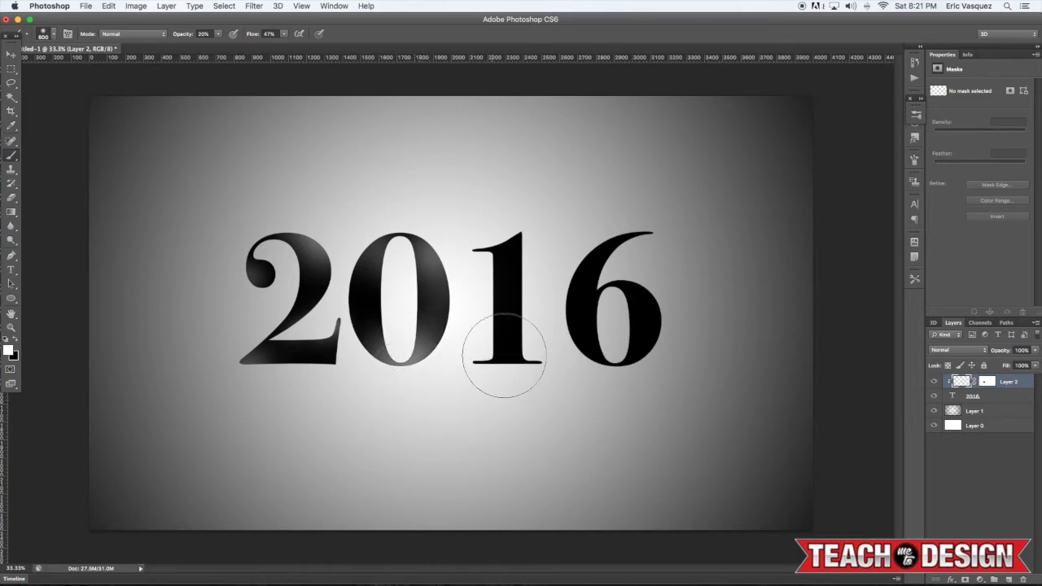
{"action": "key", "text": "bracketleft"}
{"action": "mouse_move", "coordinate": [500, 236]}
{"action": "left_mouse_down"}
{"action": "mouse_move", "coordinate": [505, 267]}
{"action": "mouse_move", "coordinate": [481, 198]}
{"action": "mouse_move", "coordinate": [496, 302]}
{"action": "mouse_move", "coordinate": [477, 274]}
{"action": "mouse_move", "coordinate": [482, 346]}
{"action": "left_mouse_up"}
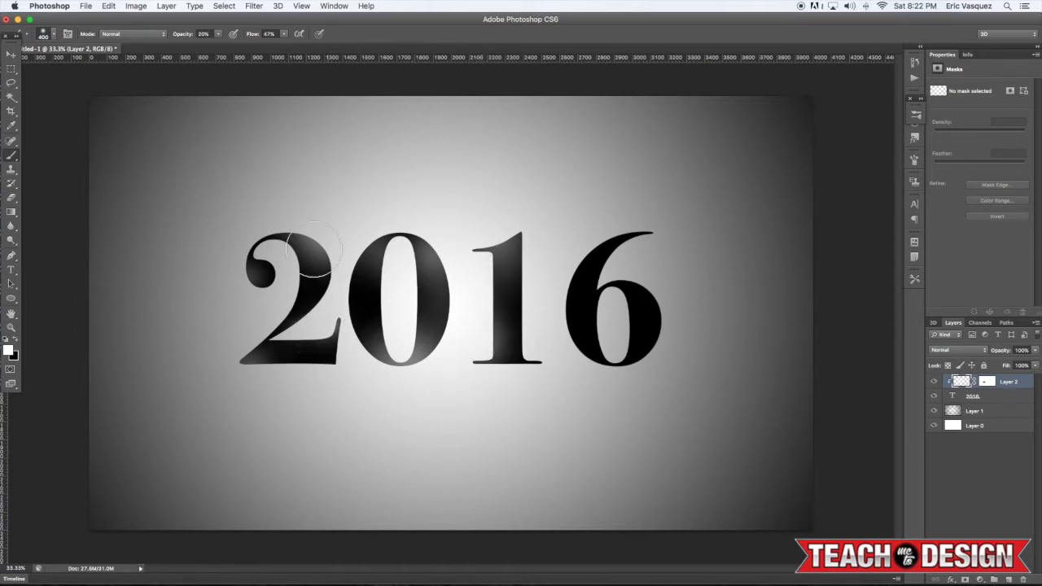
Paint a soft white highlight on the right side of the 6's bowl with a 500 px brush
{"action": "key", "text": "bracketright"}
{"action": "mouse_move", "coordinate": [667, 307]}
{"action": "left_mouse_down"}
{"action": "mouse_move", "coordinate": [644, 330]}
{"action": "mouse_move", "coordinate": [655, 313]}
{"action": "mouse_move", "coordinate": [649, 277]}
{"action": "left_mouse_up"}
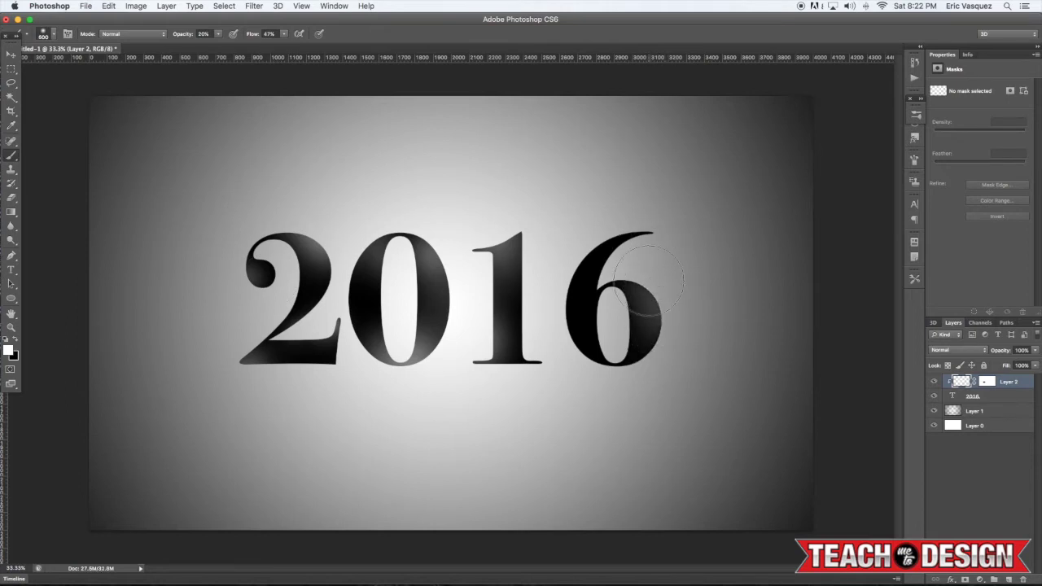
{"action": "left_click", "coordinate": [644, 276]}
{"action": "left_click", "coordinate": [648, 288]}
Paint white highlights down the upper curve and left side of the 6 with 300 px and 500 px brushes
{"action": "key", "text": "bracketleft"}
{"action": "key", "text": "bracketleft"}
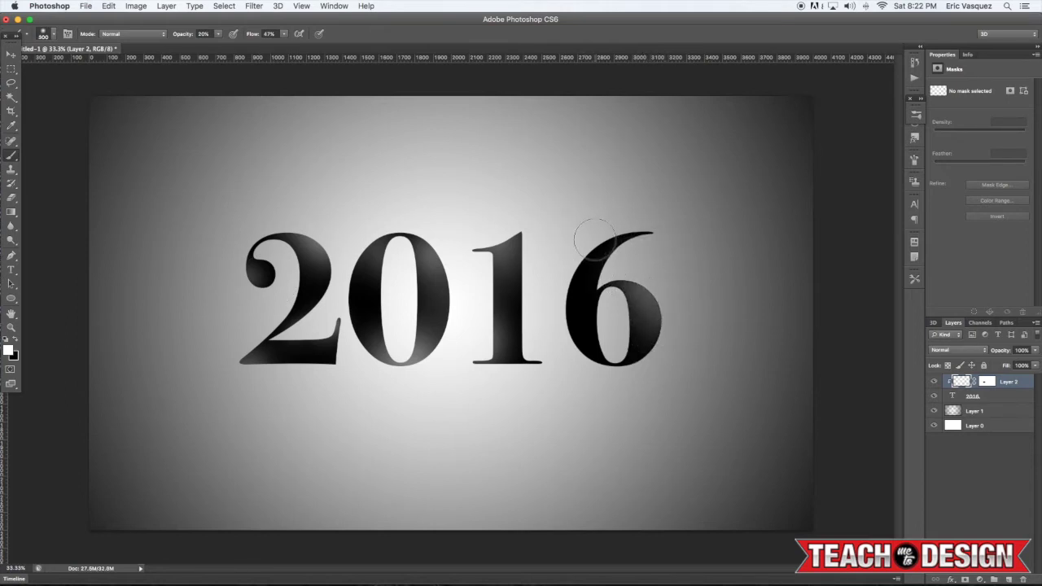
{"action": "mouse_move", "coordinate": [595, 239]}
{"action": "left_mouse_down"}
{"action": "mouse_move", "coordinate": [607, 254]}
{"action": "mouse_move", "coordinate": [618, 237]}
{"action": "mouse_move", "coordinate": [589, 258]}
{"action": "left_mouse_up"}
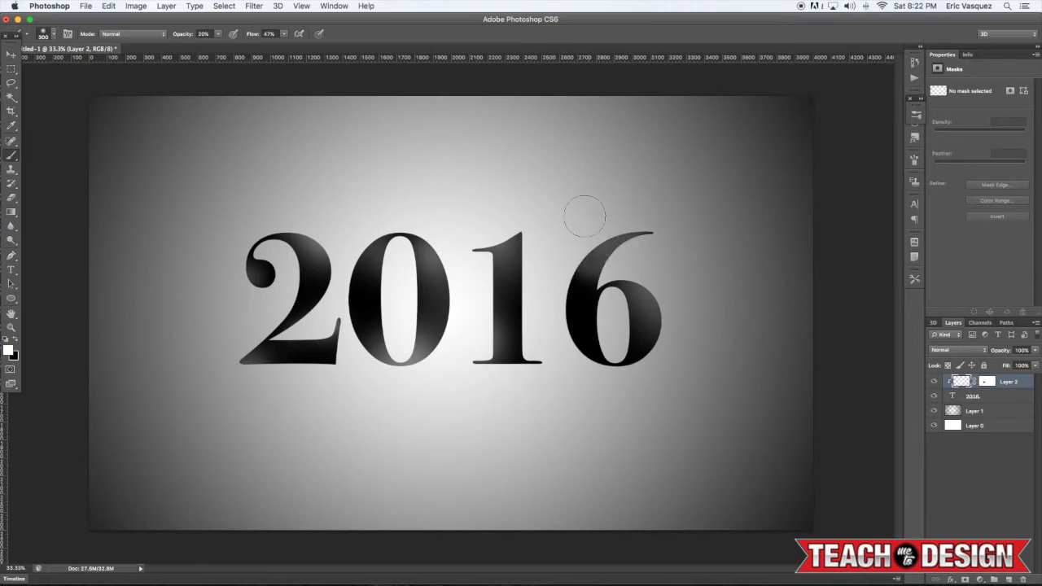
{"action": "key", "text": "bracketright"}
{"action": "key", "text": "bracketright"}
{"action": "left_click", "coordinate": [589, 238]}
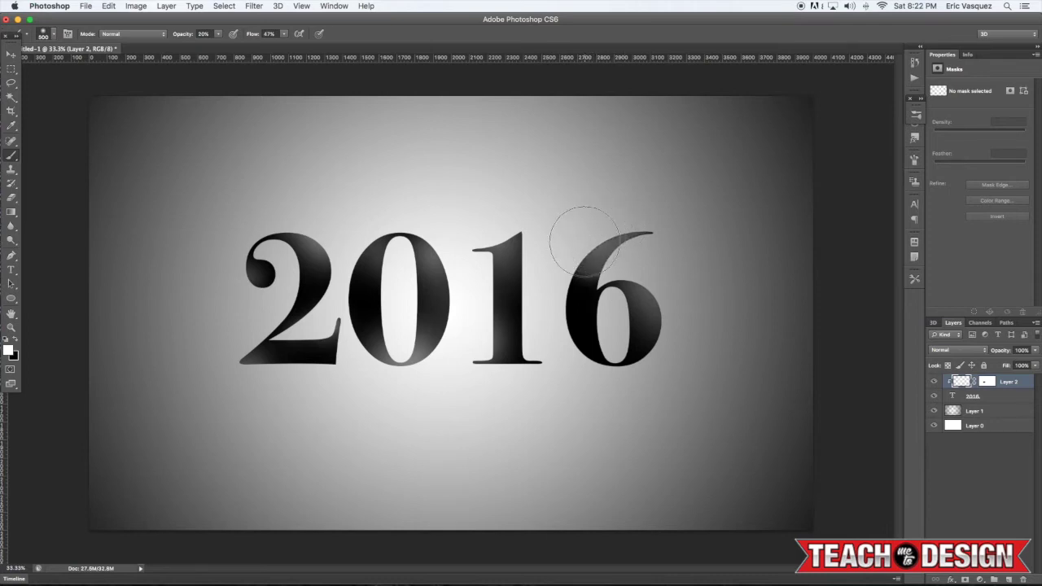
{"action": "left_click", "coordinate": [582, 245]}
{"action": "mouse_move", "coordinate": [559, 318]}
{"action": "left_mouse_down"}
{"action": "mouse_move", "coordinate": [551, 303]}
{"action": "mouse_move", "coordinate": [565, 298]}
{"action": "mouse_move", "coordinate": [588, 361]}
{"action": "left_mouse_up"}
{"action": "left_click", "coordinate": [583, 353]}
{"action": "left_click", "coordinate": [579, 295]}
{"action": "left_click", "coordinate": [573, 262]}
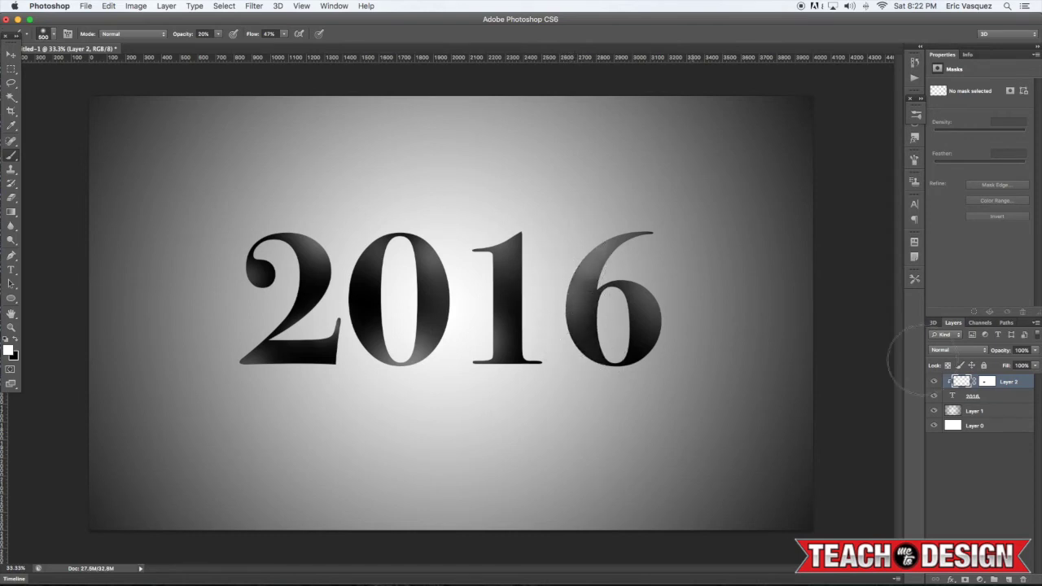
Paint black on the highlight layer's mask with a 250 px brush to darken the inner left edge of the 6
{"action": "left_click", "coordinate": [986, 382]}
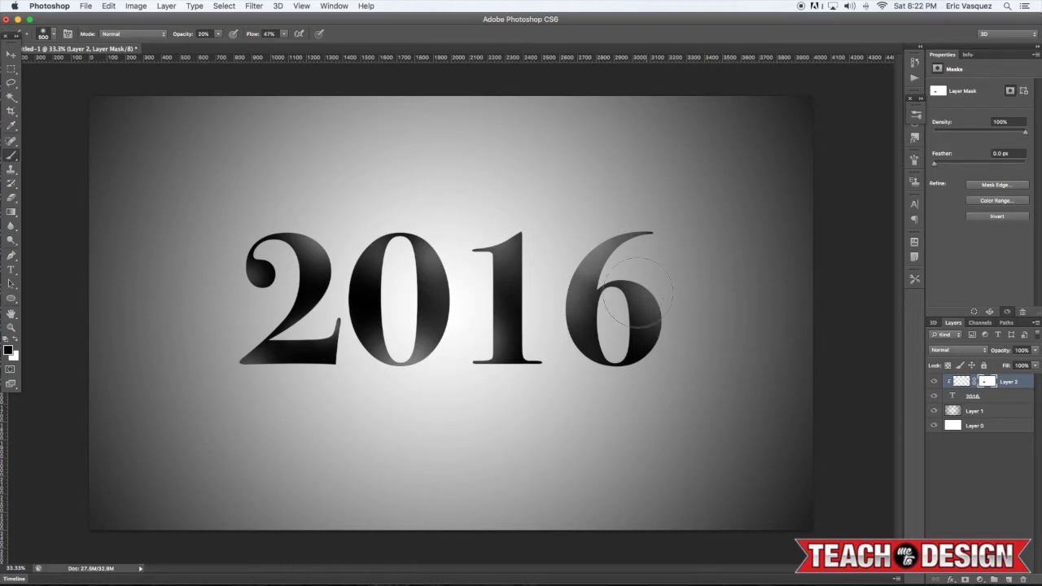
{"action": "left_click_drag", "start_coordinate": [606, 271], "coordinate": [596, 322]}
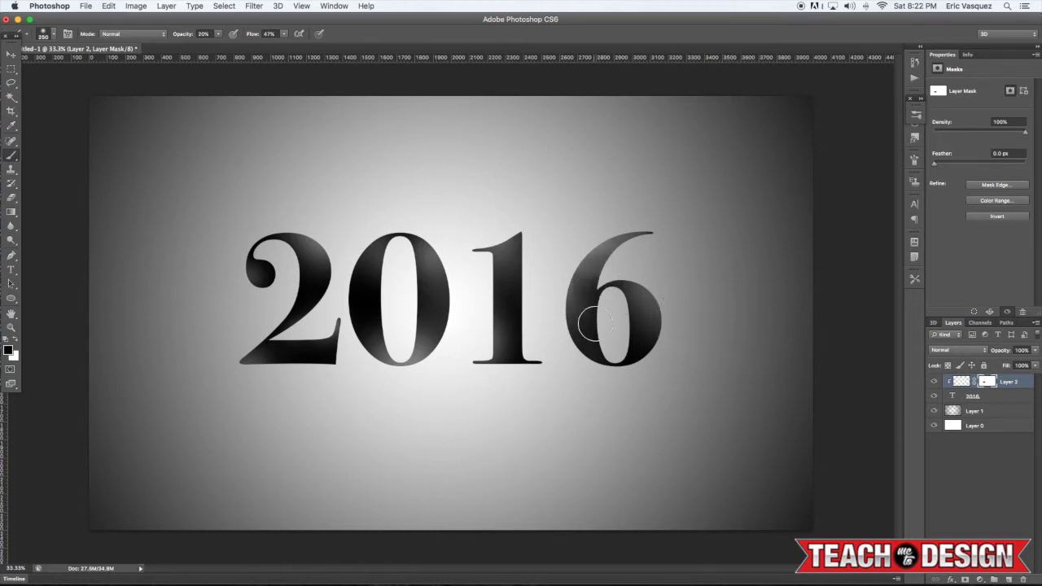
{"action": "left_click_drag", "start_coordinate": [606, 270], "coordinate": [598, 282]}
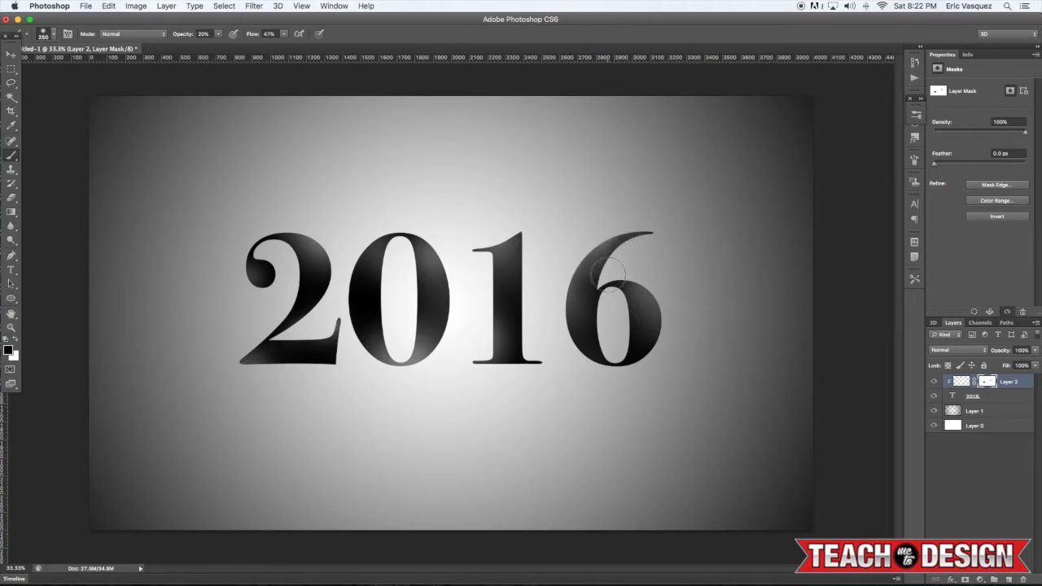
{"action": "mouse_move", "coordinate": [609, 273]}
{"action": "left_mouse_down"}
{"action": "mouse_move", "coordinate": [586, 344]}
{"action": "mouse_move", "coordinate": [595, 320]}
{"action": "left_mouse_up"}
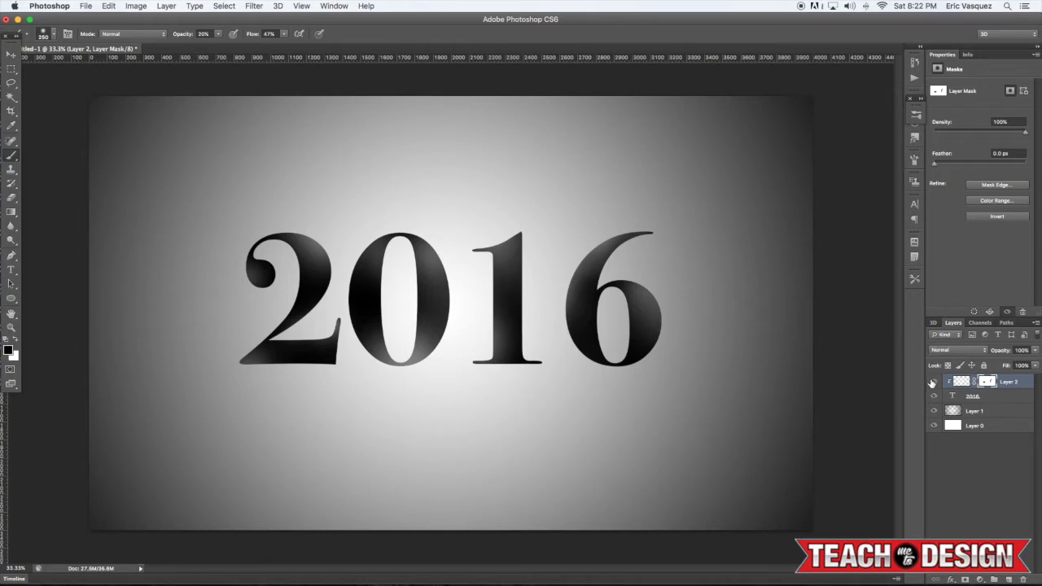
{"action": "left_click", "coordinate": [933, 382]}
{"action": "double_click", "coordinate": [1030, 398]}
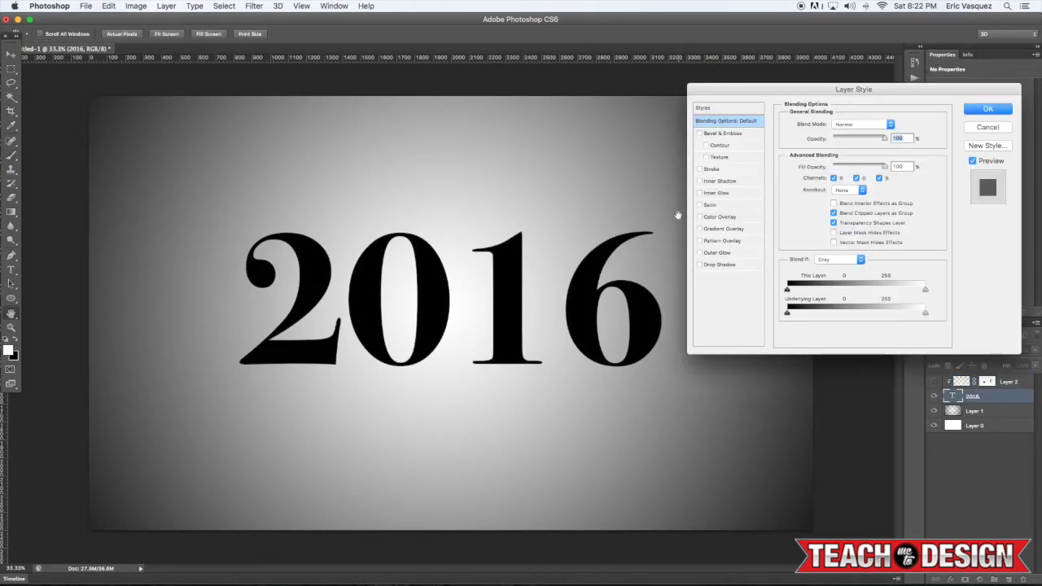
{"action": "left_click", "coordinate": [720, 193]}
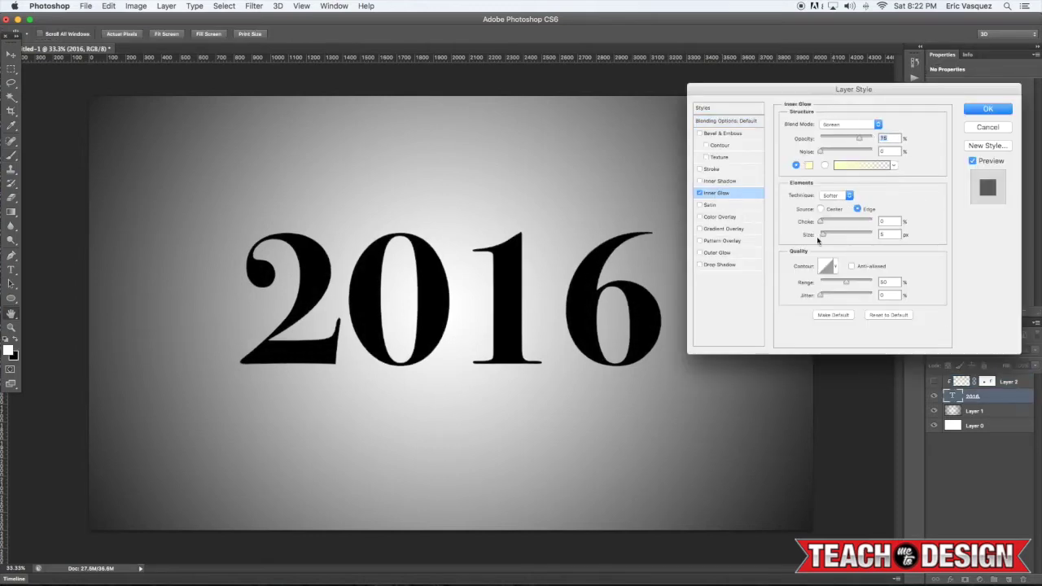
{"action": "left_click_drag", "start_coordinate": [822, 236], "coordinate": [837, 236]}
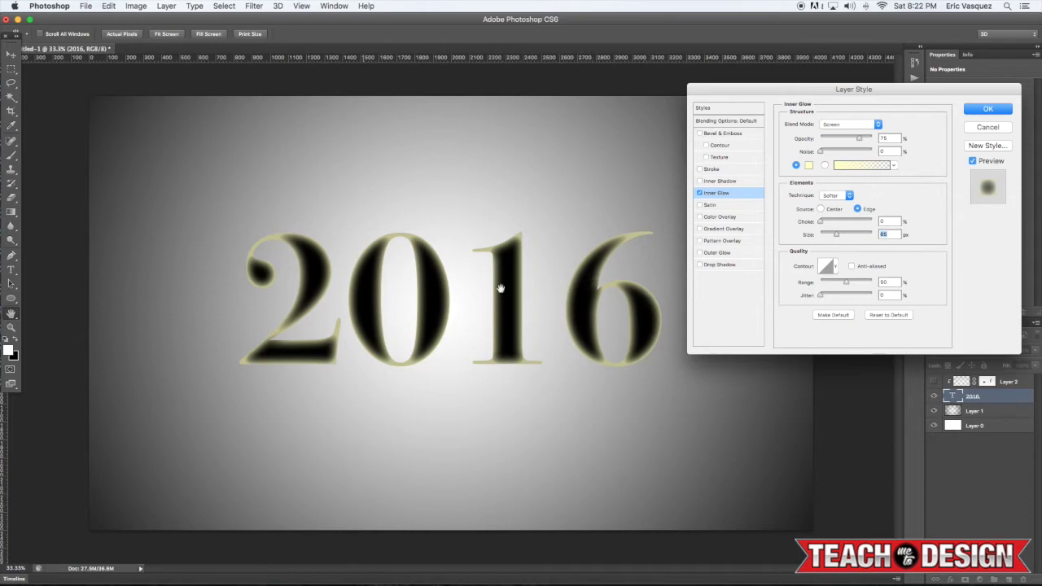
{"action": "left_click_drag", "start_coordinate": [836, 236], "coordinate": [789, 236]}
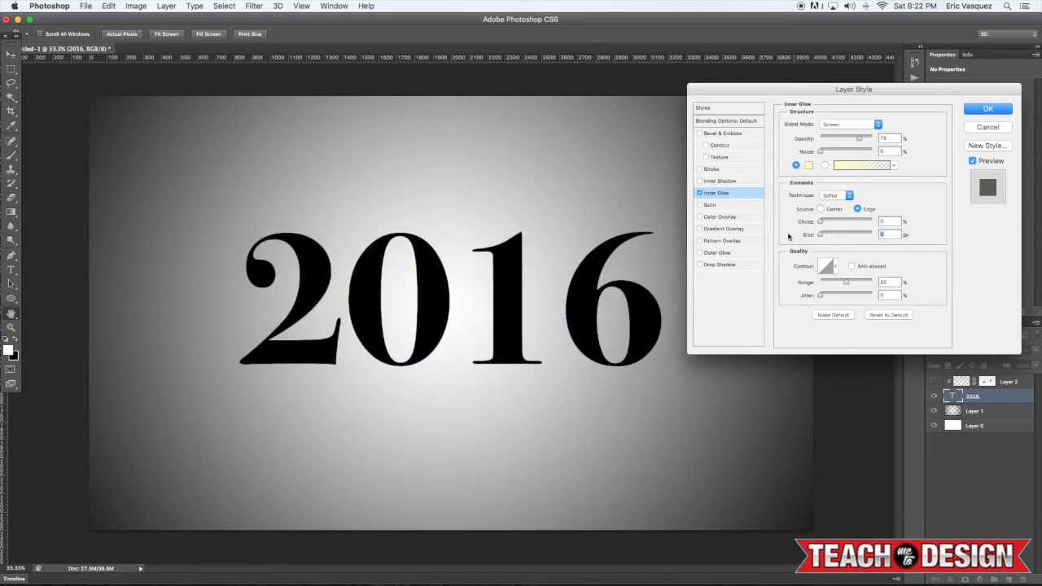
{"action": "left_click", "coordinate": [975, 129]}
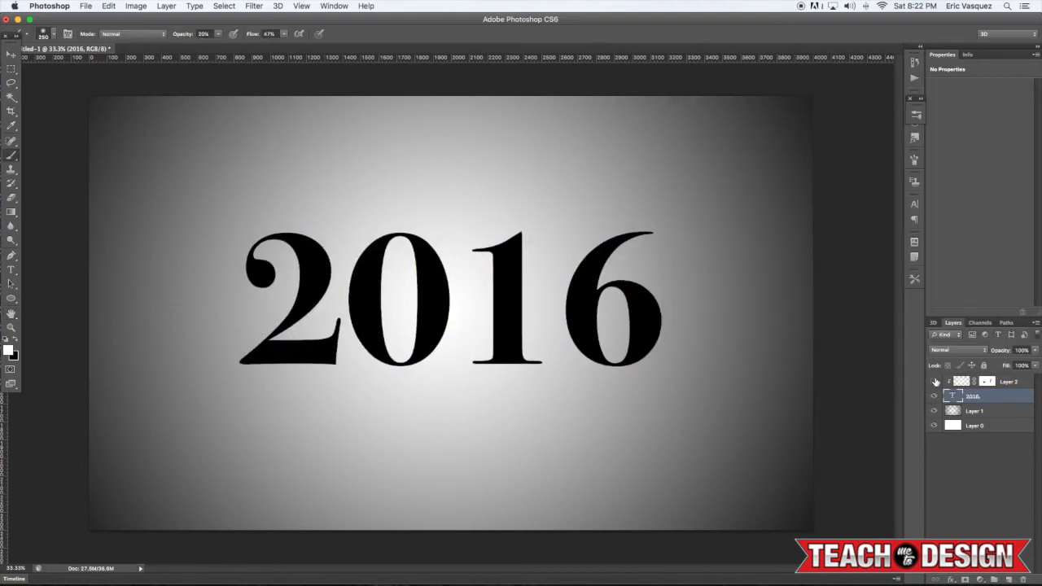
{"action": "left_click", "coordinate": [935, 382]}
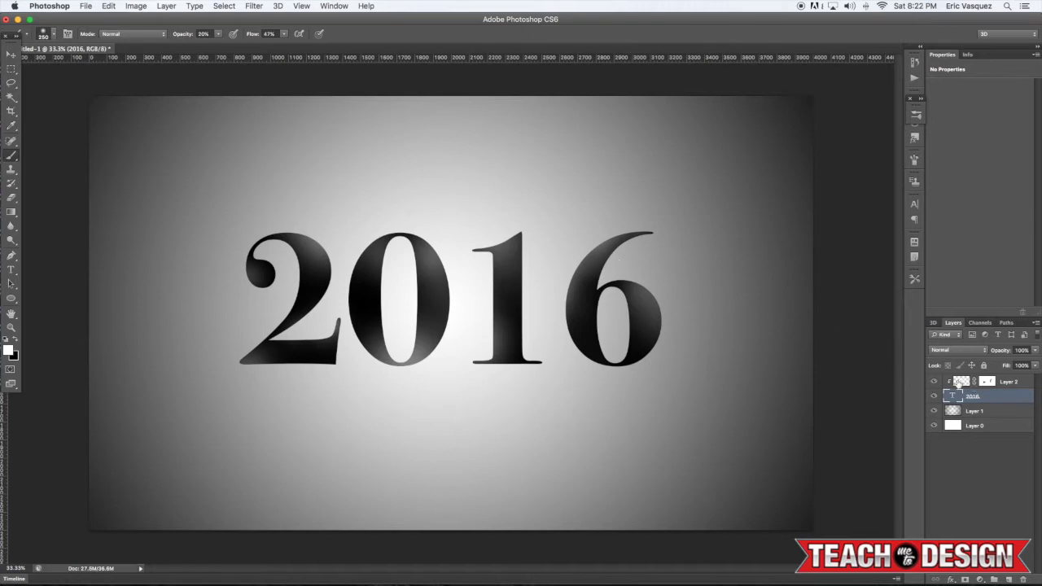
Paint soft white highlights on Layer 2 over the 6 and the upper stem of the 1 with a 400 px brush
{"action": "left_click", "coordinate": [959, 381]}
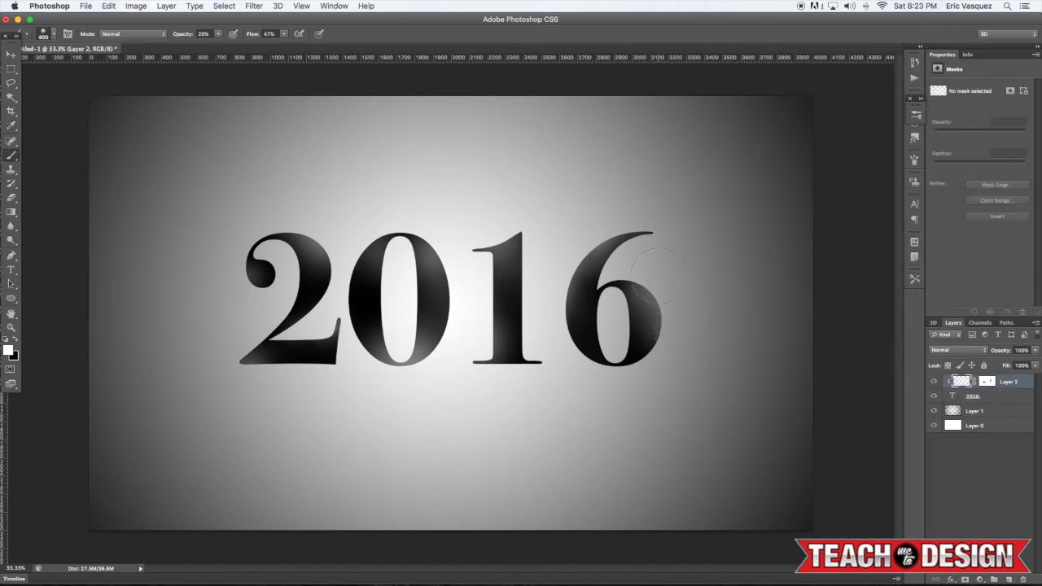
{"action": "mouse_move", "coordinate": [659, 275]}
{"action": "left_mouse_down"}
{"action": "mouse_move", "coordinate": [599, 285]}
{"action": "mouse_move", "coordinate": [619, 273]}
{"action": "left_mouse_up"}
{"action": "left_click_drag", "start_coordinate": [610, 230], "coordinate": [588, 236]}
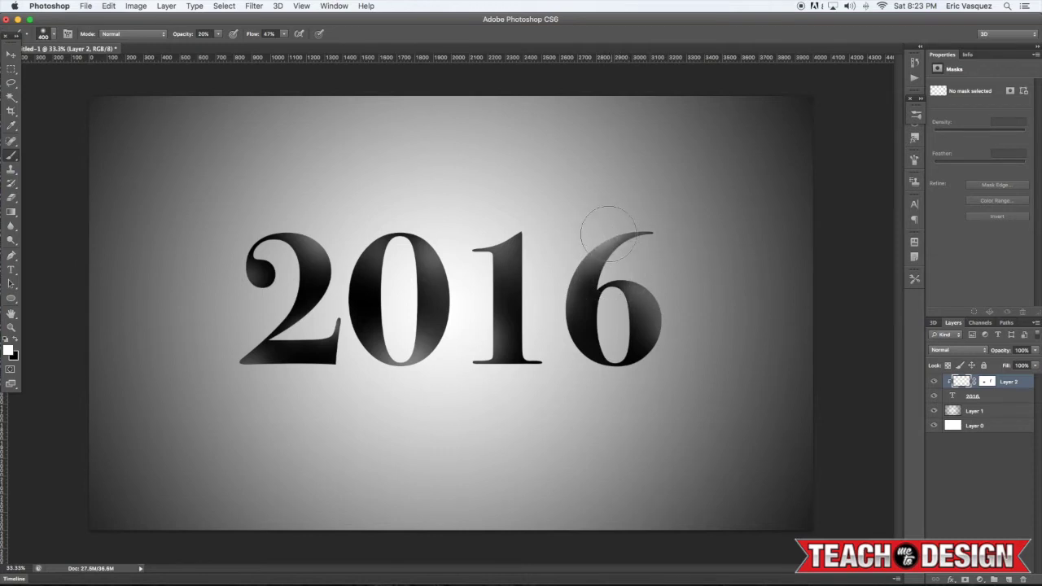
{"action": "left_click_drag", "start_coordinate": [499, 269], "coordinate": [489, 271]}
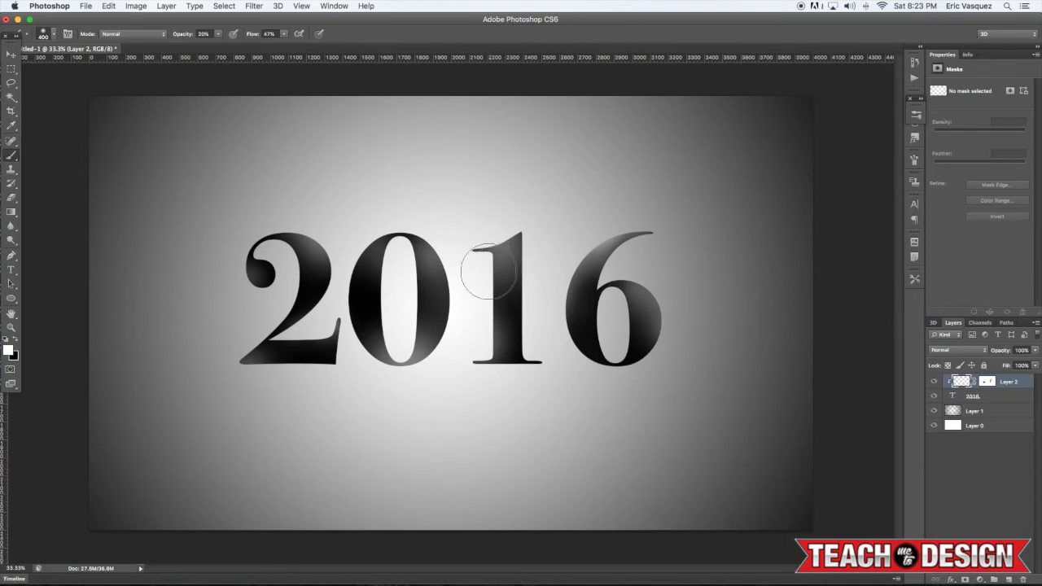
Brush soft white highlights onto the top of the 0 and the top and base of the 2, enlarging the brush to 500 px
{"action": "left_click", "coordinate": [417, 239]}
{"action": "left_click", "coordinate": [414, 233]}
{"action": "left_click", "coordinate": [314, 239]}
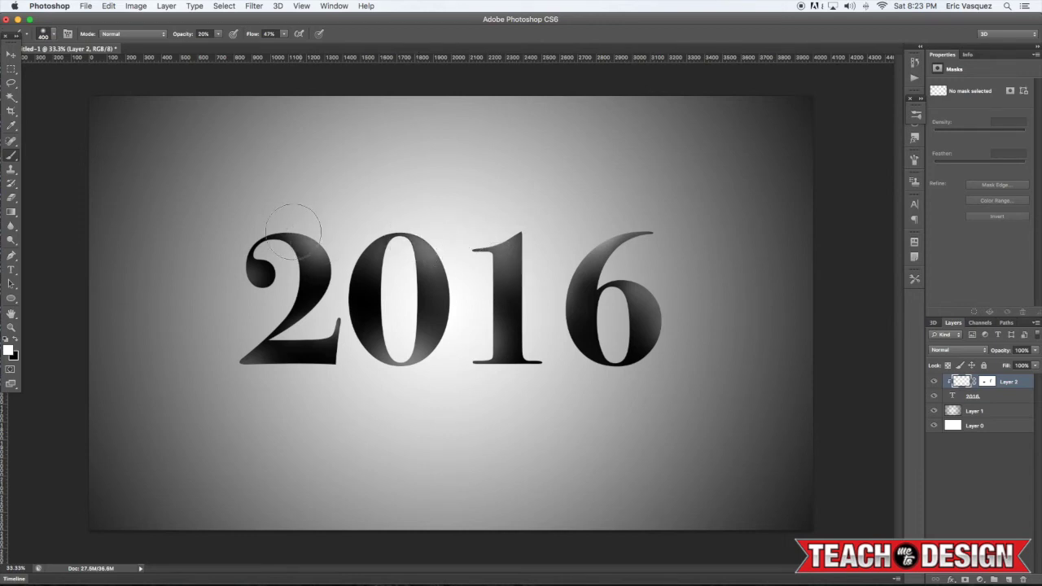
{"action": "mouse_move", "coordinate": [293, 226]}
{"action": "left_mouse_down"}
{"action": "mouse_move", "coordinate": [272, 349]}
{"action": "mouse_move", "coordinate": [297, 347]}
{"action": "mouse_move", "coordinate": [282, 368]}
{"action": "left_mouse_up"}
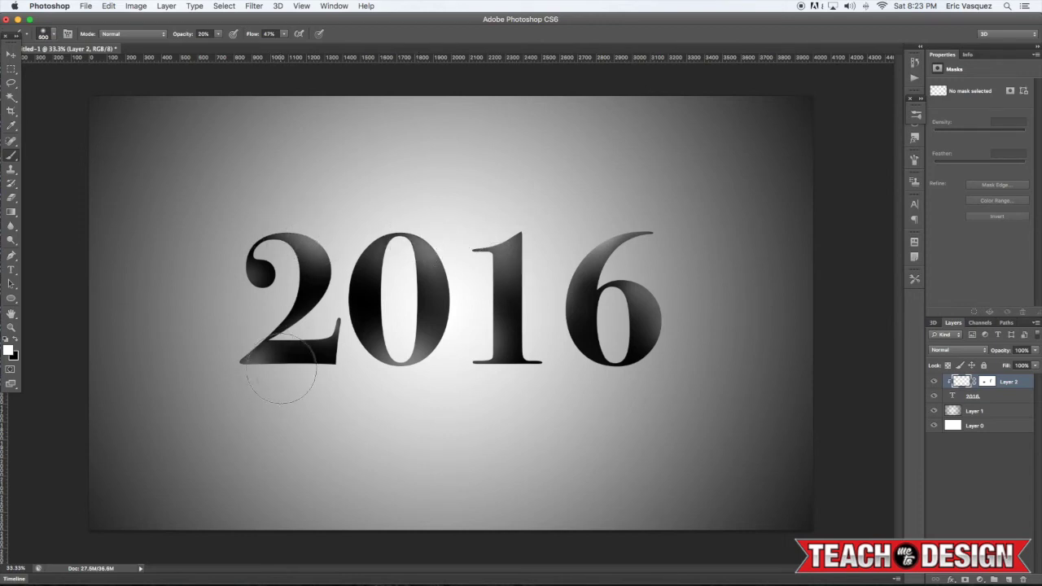
{"action": "left_click", "coordinate": [261, 350]}
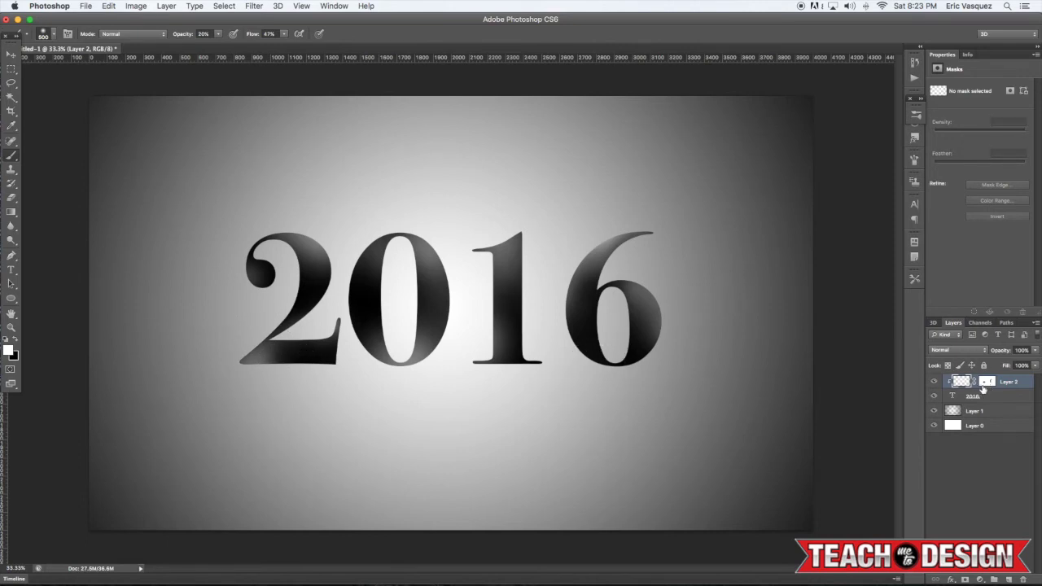
Add a new empty layer directly above the 2016 text layer, clipped to the text
{"action": "left_click", "coordinate": [986, 382]}
{"action": "left_click", "coordinate": [990, 402]}
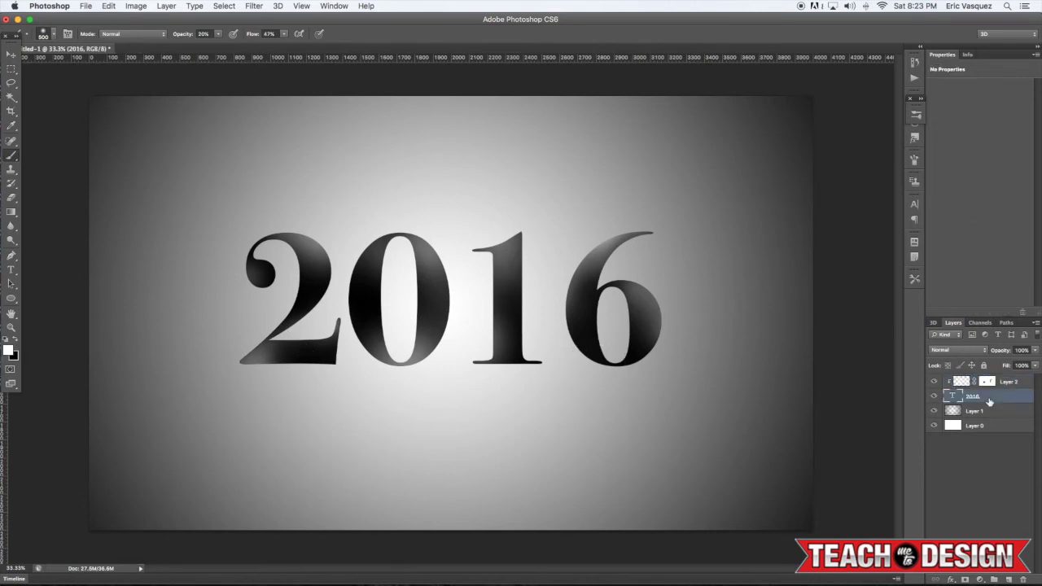
{"action": "key", "text": "super+shift+alt+n"}
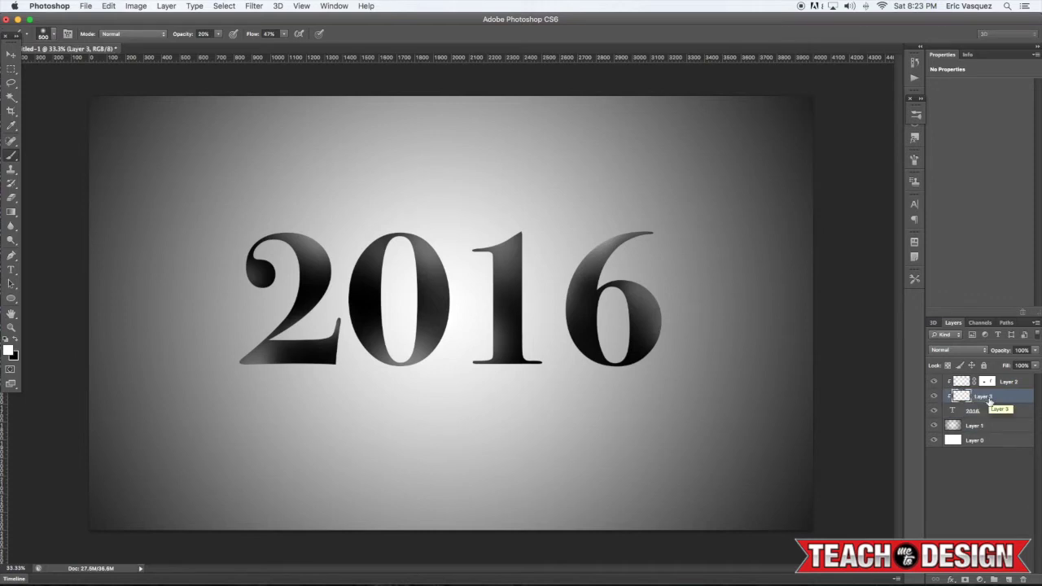
Try a hard-edged highlight by lassoing the base of the 2 and painting it white with a 700 px brush
{"action": "key", "text": "bracketright"}
{"action": "key", "text": "bracketright"}
{"action": "key", "text": "l"}
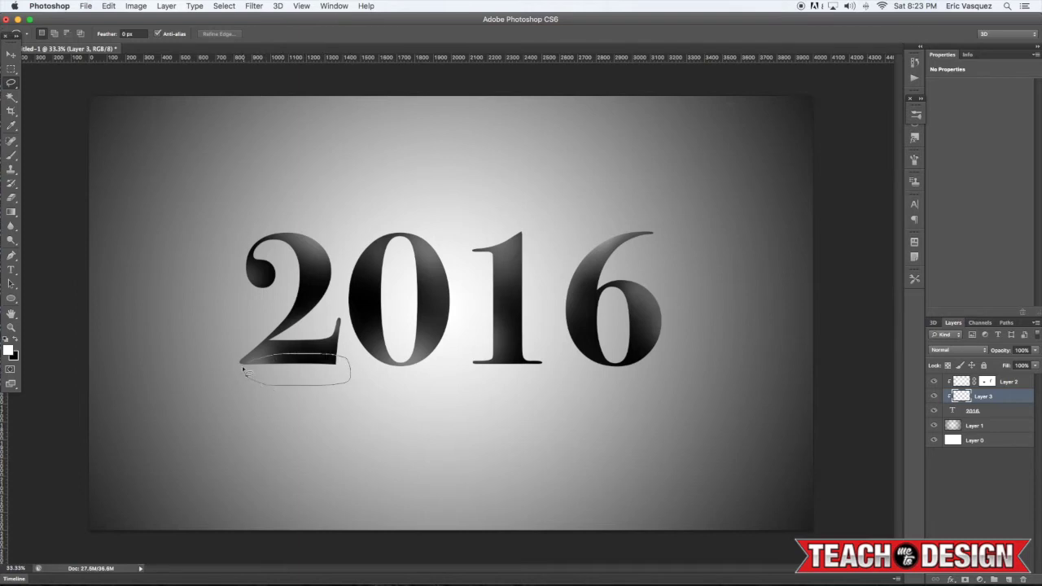
{"action": "key", "text": "b"}
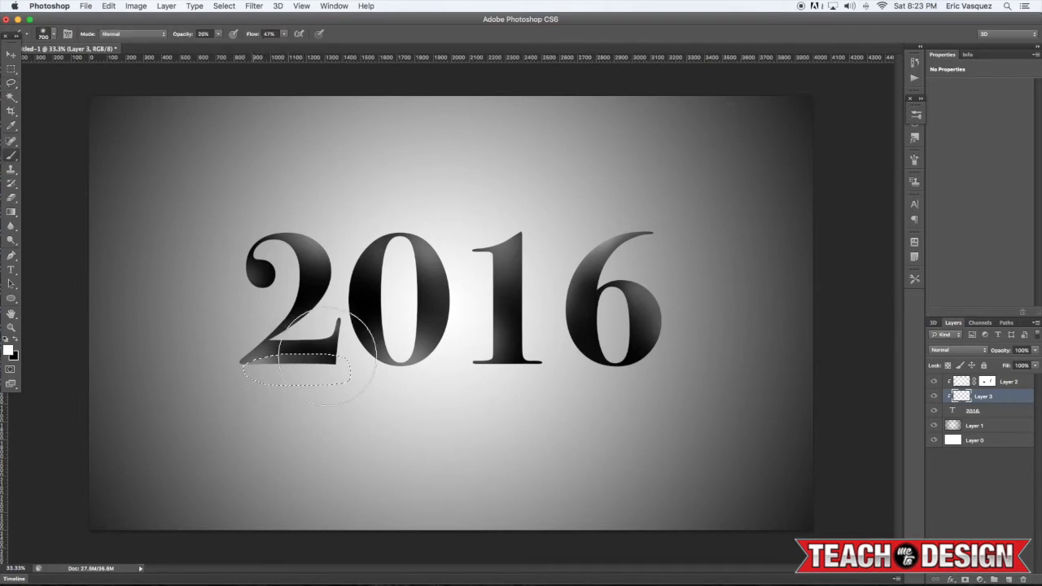
{"action": "mouse_move", "coordinate": [329, 356]}
{"action": "left_mouse_down"}
{"action": "mouse_move", "coordinate": [259, 360]}
{"action": "mouse_move", "coordinate": [329, 350]}
{"action": "left_mouse_up"}
{"action": "key", "text": "super+d"}
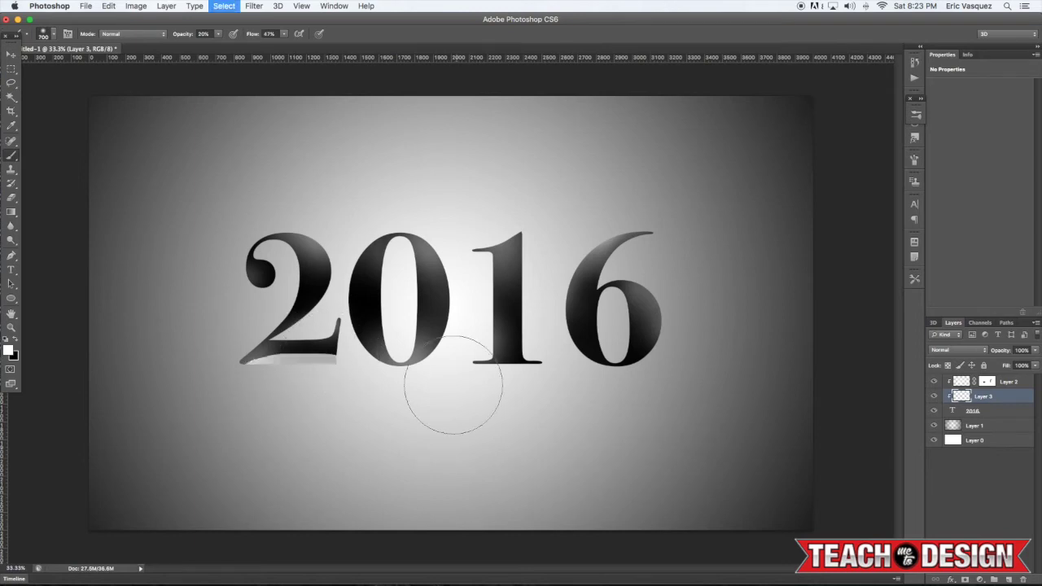
{"action": "key", "text": "v"}
Undo the lassoed white highlight at the base of the 2
{"action": "key", "text": "super+alt+z"}
{"action": "key", "text": "super+alt+z"}
{"action": "key", "text": "super+alt+z"}
{"action": "key", "text": "super+alt+z"}
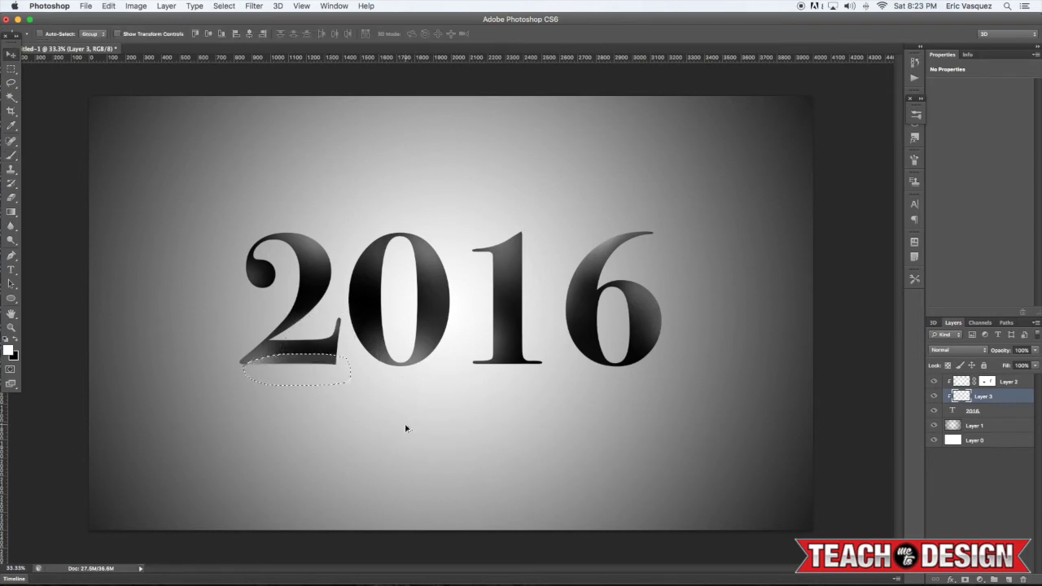
Draw a pen path that curves just inside the left edge of the 6 and returns outside the numeral
{"action": "key", "text": "p"}
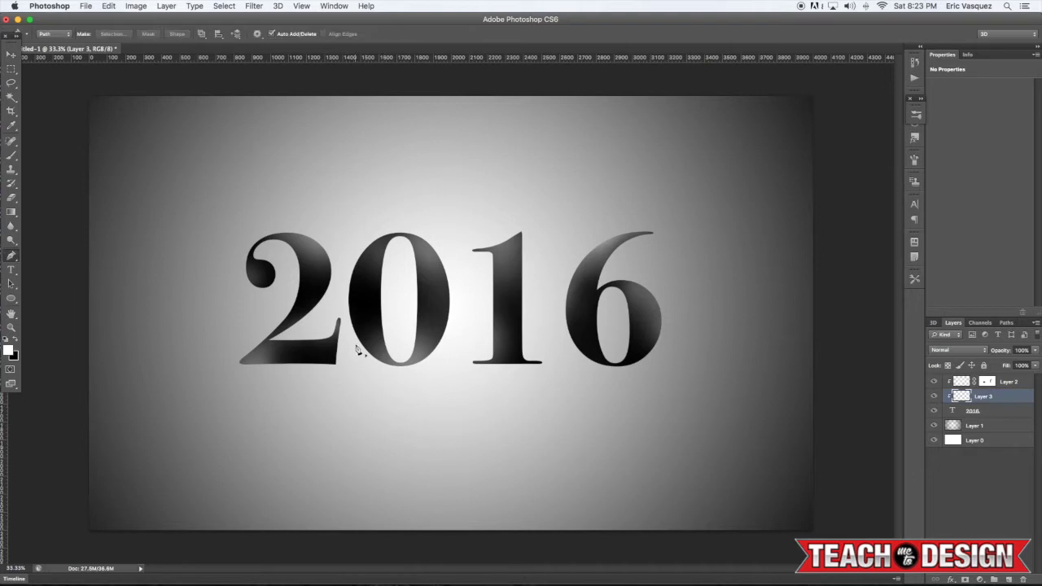
{"action": "key", "text": "super+plus"}
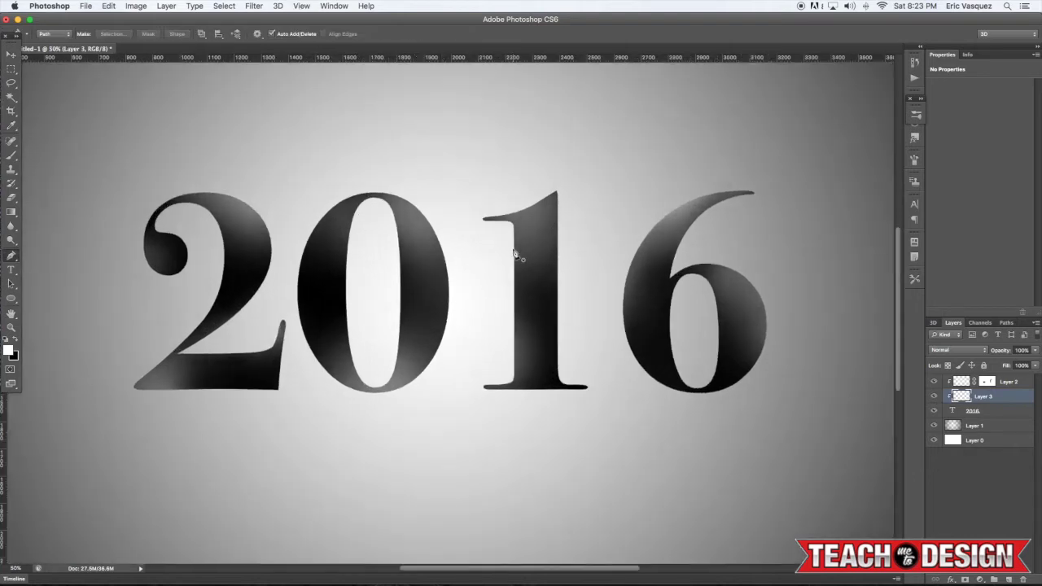
{"action": "scroll", "coordinate": [521, 260], "scroll_direction": "right", "scroll_amount": 3}
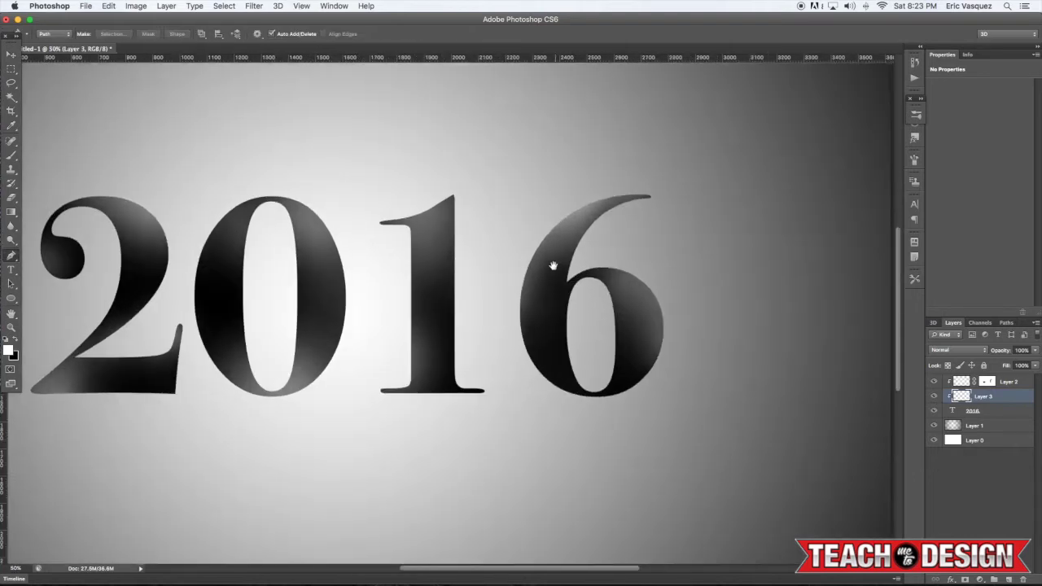
{"action": "left_click", "coordinate": [566, 219]}
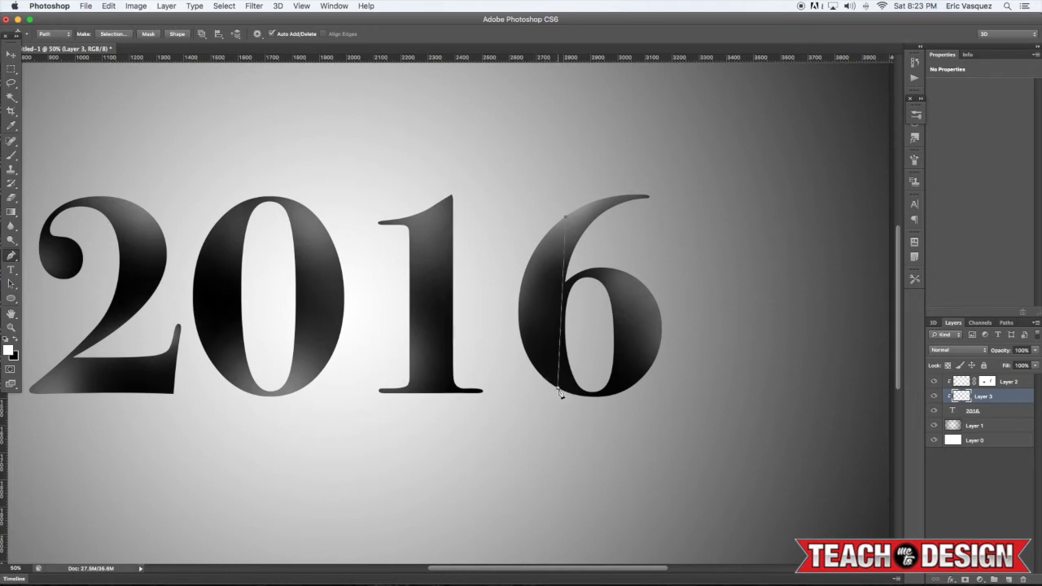
{"action": "left_click_drag", "start_coordinate": [558, 391], "coordinate": [627, 473]}
{"action": "scroll", "coordinate": [627, 473], "scroll_direction": "left", "scroll_amount": 3}
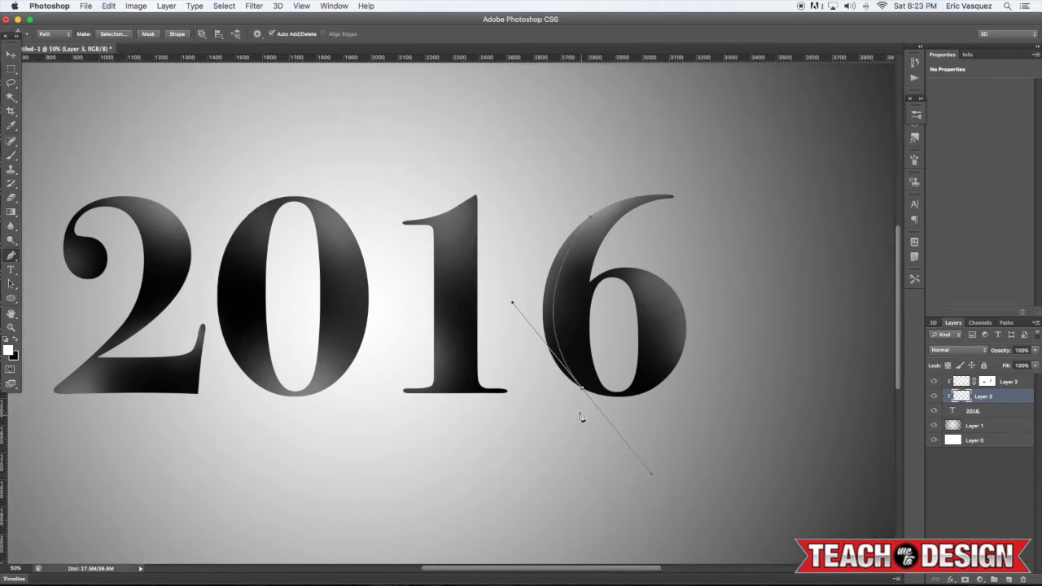
{"action": "left_click", "coordinate": [559, 400]}
{"action": "left_click", "coordinate": [522, 298]}
{"action": "left_click", "coordinate": [543, 161]}
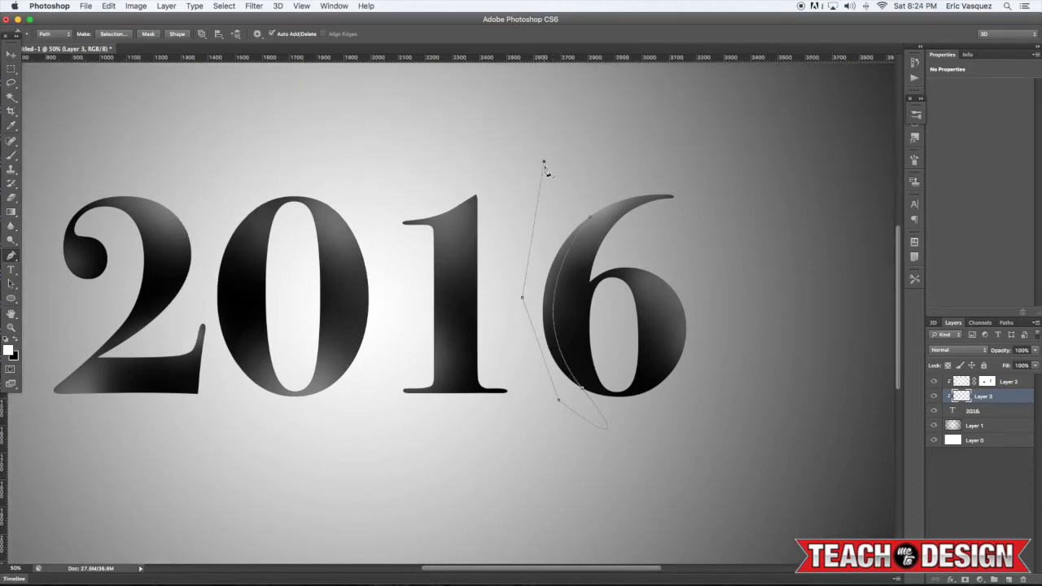
Convert the path along the left edge of the 6 into a selection
{"action": "right_click", "coordinate": [589, 215]}
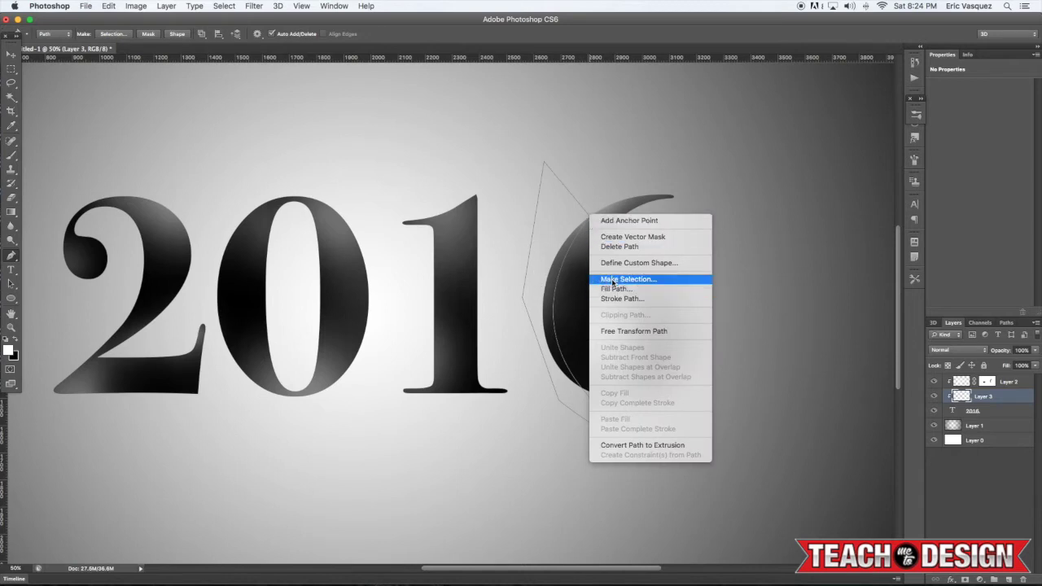
{"action": "left_click", "coordinate": [620, 279]}
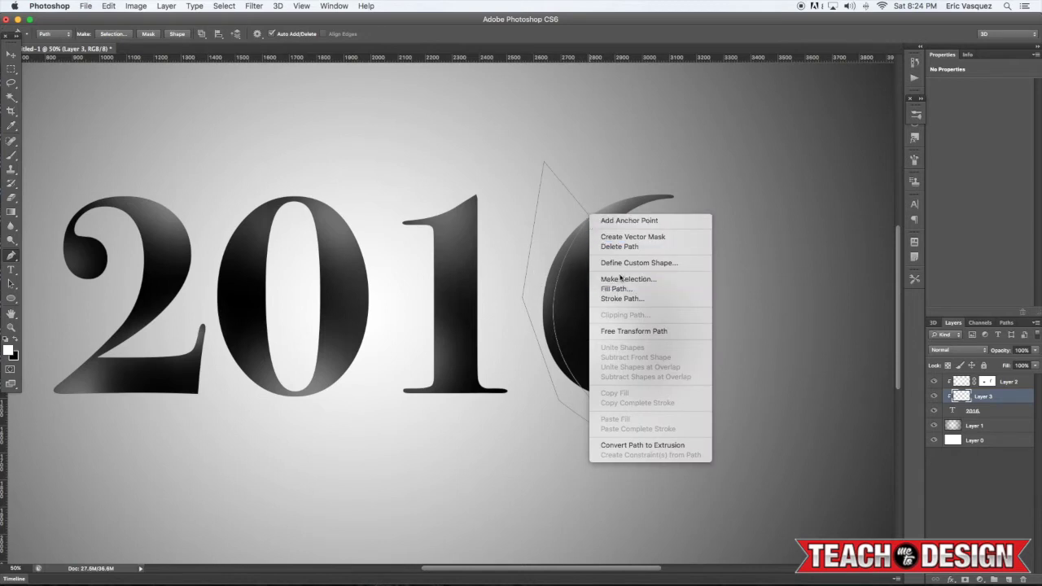
{"action": "left_click", "coordinate": [562, 279]}
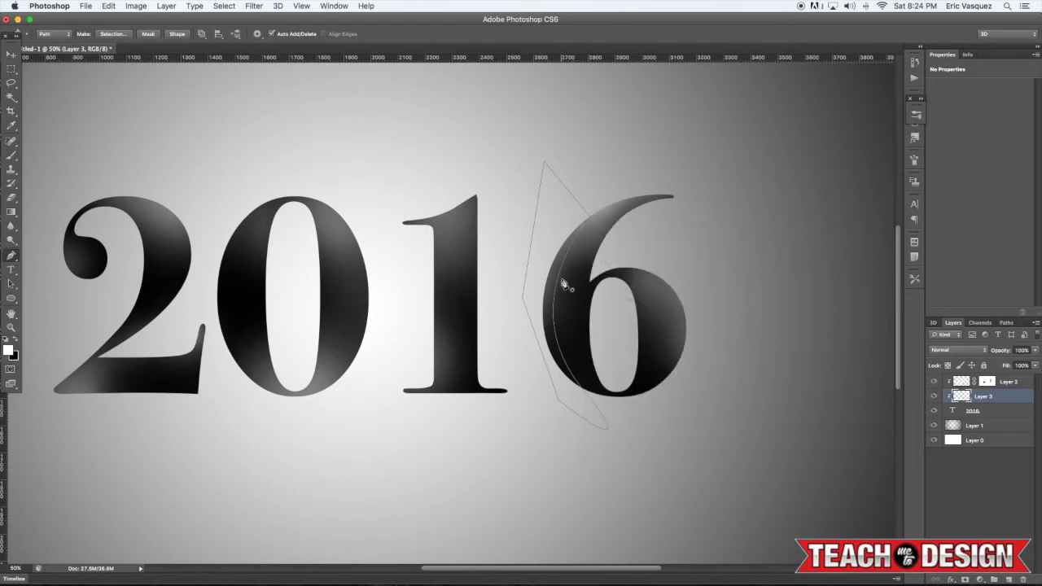
{"action": "key", "text": "ctrl+Return"}
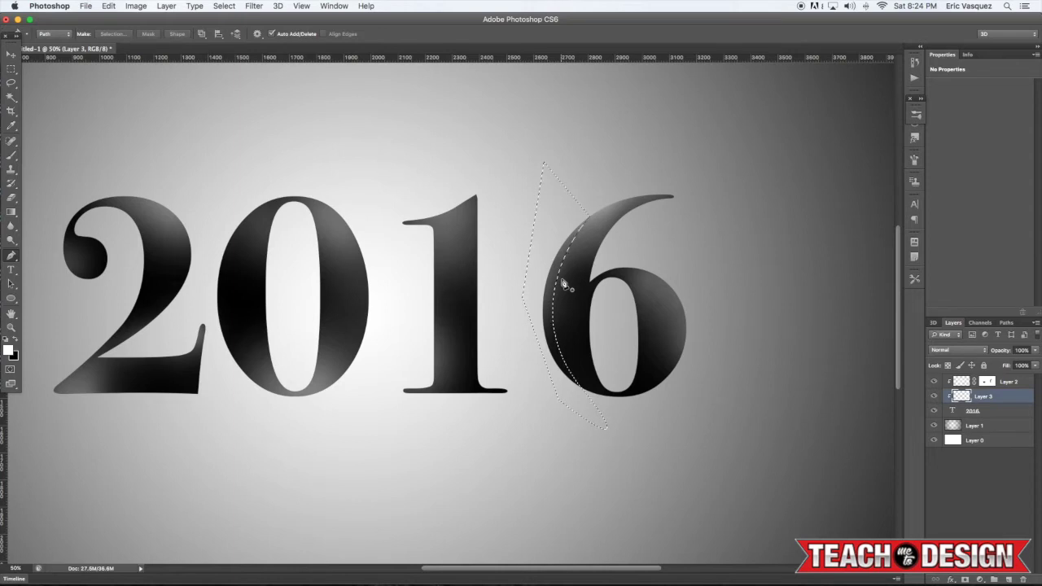
Paint white inside the selection along the left edge of the 6 with a 700 px brush at 20% opacity, then deselect
{"action": "key", "text": "b"}
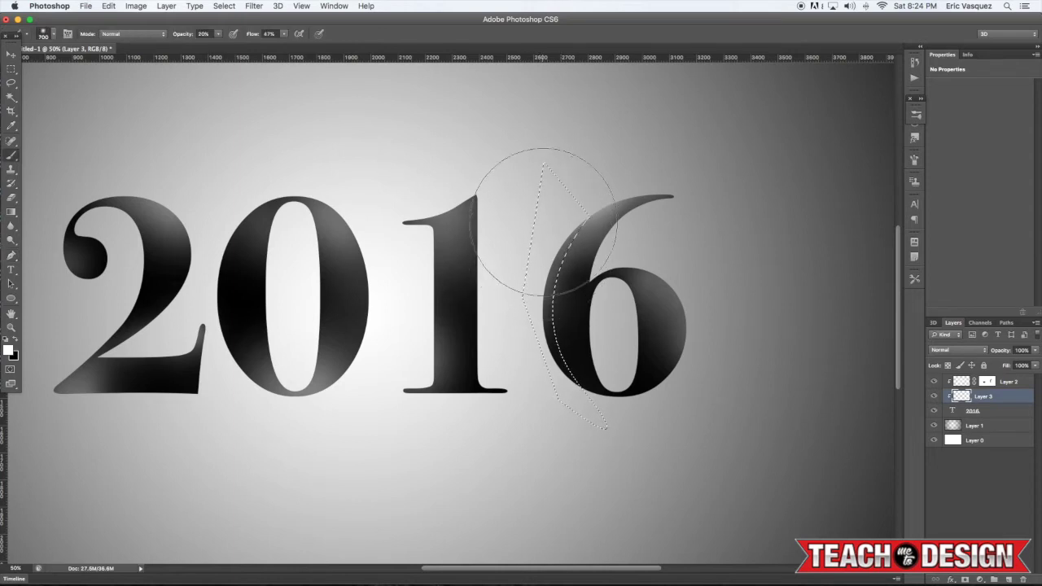
{"action": "mouse_move", "coordinate": [523, 221]}
{"action": "left_mouse_down"}
{"action": "mouse_move", "coordinate": [521, 352]}
{"action": "mouse_move", "coordinate": [500, 315]}
{"action": "mouse_move", "coordinate": [524, 384]}
{"action": "mouse_move", "coordinate": [555, 414]}
{"action": "mouse_move", "coordinate": [539, 372]}
{"action": "mouse_move", "coordinate": [558, 384]}
{"action": "left_mouse_up"}
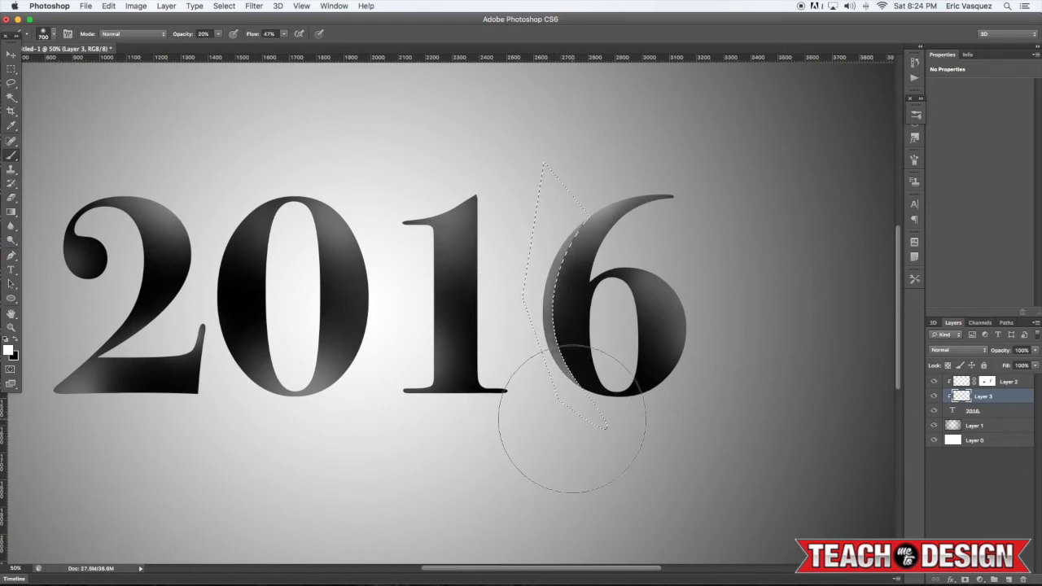
{"action": "key", "text": "ctrl+d"}
Nudge the painted highlight layer left so only a thin sliver remains along the left edge of the 6
{"action": "key", "text": "v"}
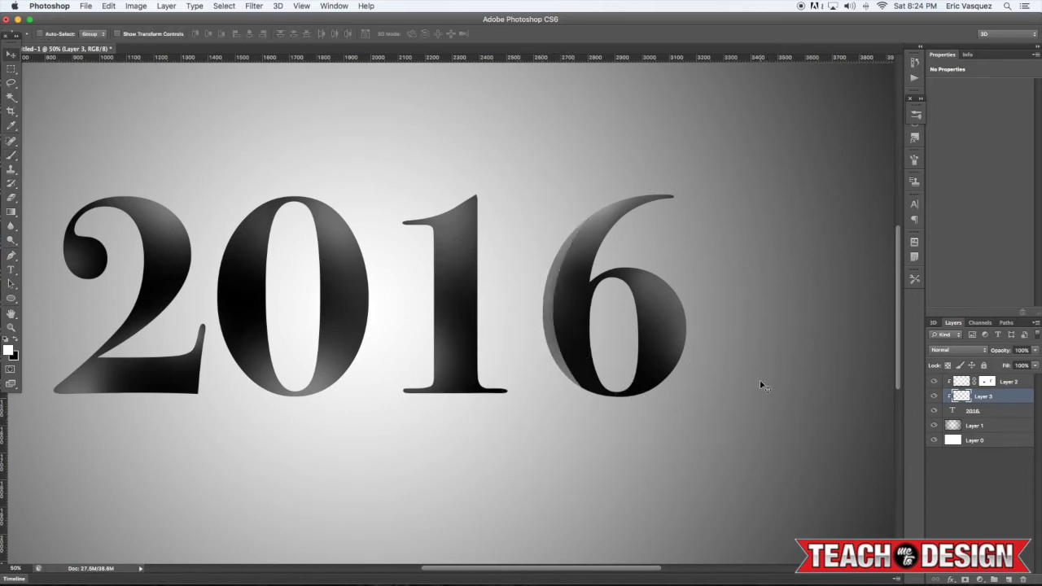
{"action": "key", "text": "shift+Left"}
{"action": "key", "text": "shift+Left"}
{"action": "key", "text": "shift+Left"}
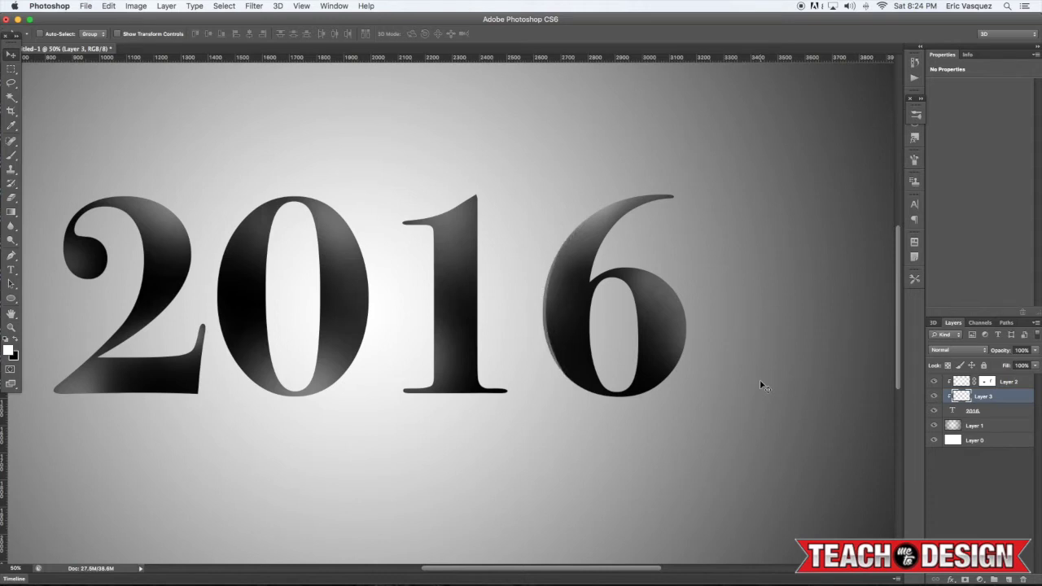
{"action": "key", "text": "Right"}
{"action": "key", "text": "Right"}
{"action": "key", "text": "Left"}
{"action": "key", "text": "Left"}
Draw a closed curved pen path through the right side of the 6's bowl and convert it to a selection for brushing
{"action": "scroll", "coordinate": [760, 380], "scroll_direction": "right", "scroll_amount": 2}
{"action": "key", "text": "p"}
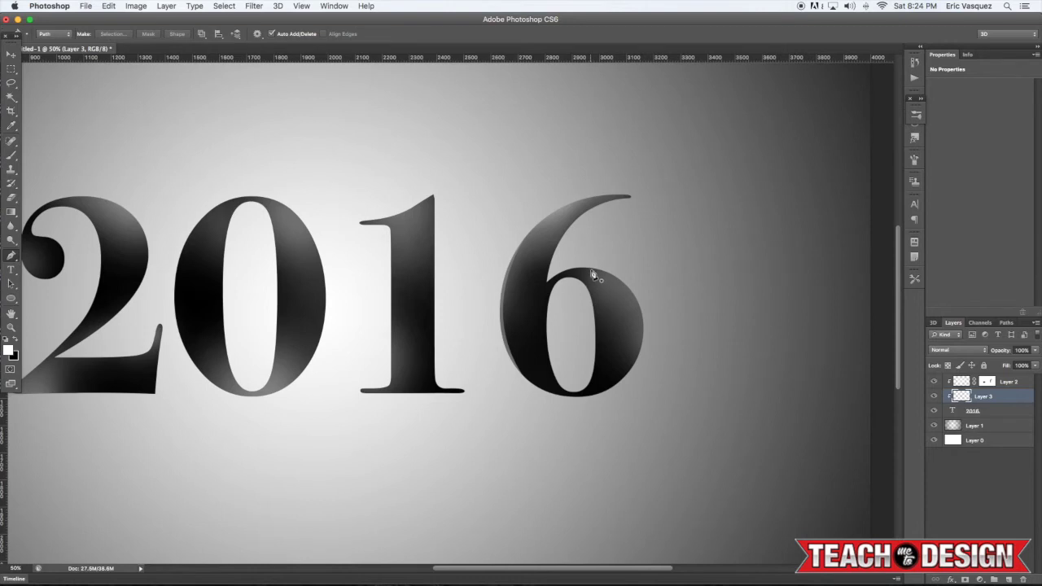
{"action": "left_click", "coordinate": [576, 275]}
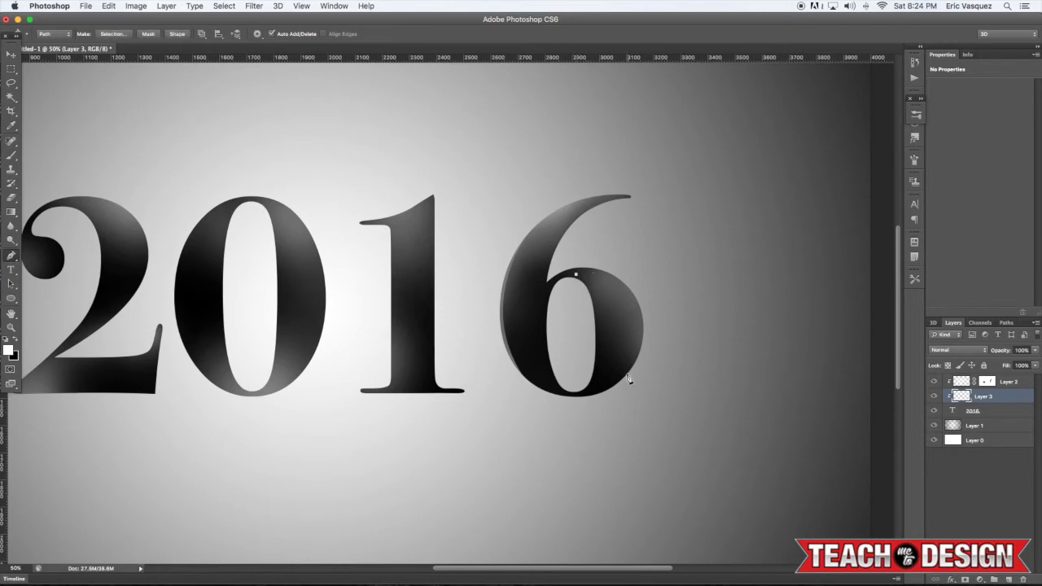
{"action": "left_click_drag", "start_coordinate": [623, 331], "coordinate": [575, 395]}
{"action": "left_click", "coordinate": [568, 350]}
{"action": "left_click", "coordinate": [575, 276]}
{"action": "key", "text": "super+Return"}
{"action": "key", "text": "b"}
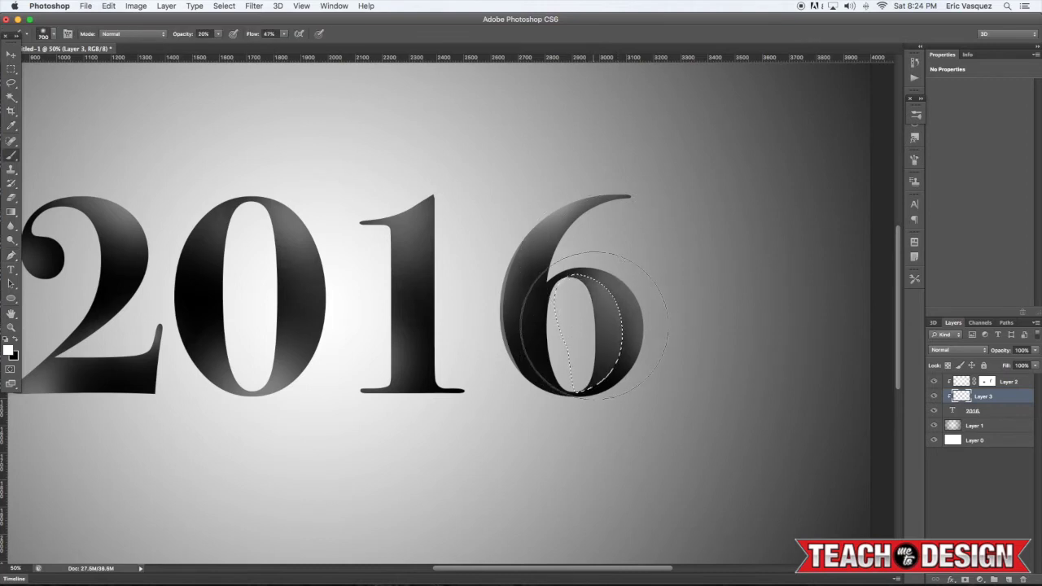
Paint white inside the selection on the right side of the 6's bowl with the 700 px brush at 20% opacity, then deselect
{"action": "mouse_move", "coordinate": [607, 325]}
{"action": "left_mouse_down"}
{"action": "mouse_move", "coordinate": [610, 302]}
{"action": "mouse_move", "coordinate": [612, 322]}
{"action": "left_mouse_up"}
{"action": "key", "text": "super+d"}
{"action": "key", "text": "v"}
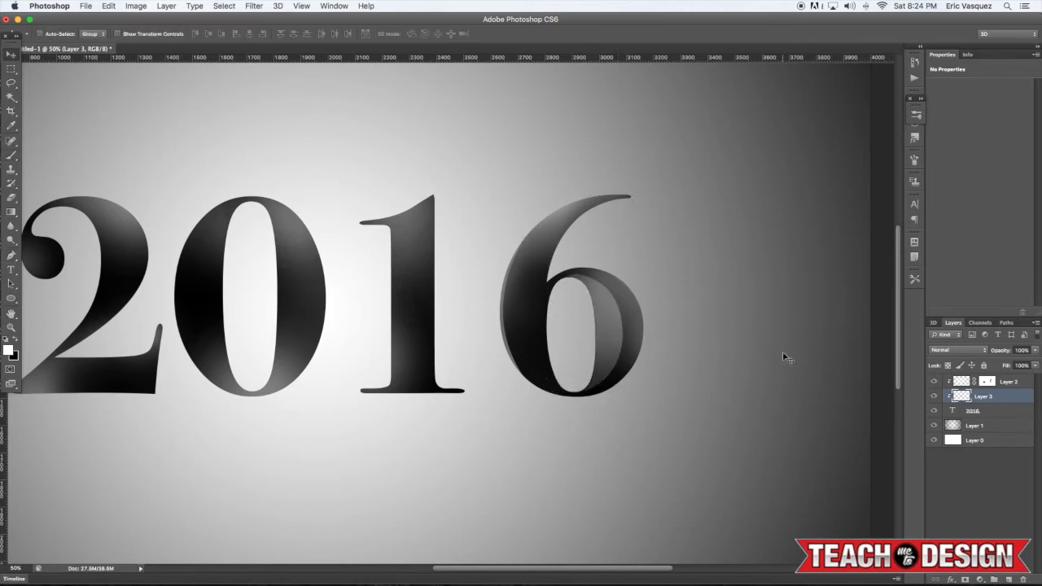
Draw a closed curved pen path down the middle of the 6's left stroke and around its outer side, and convert it to a selection
{"action": "key", "text": "p"}
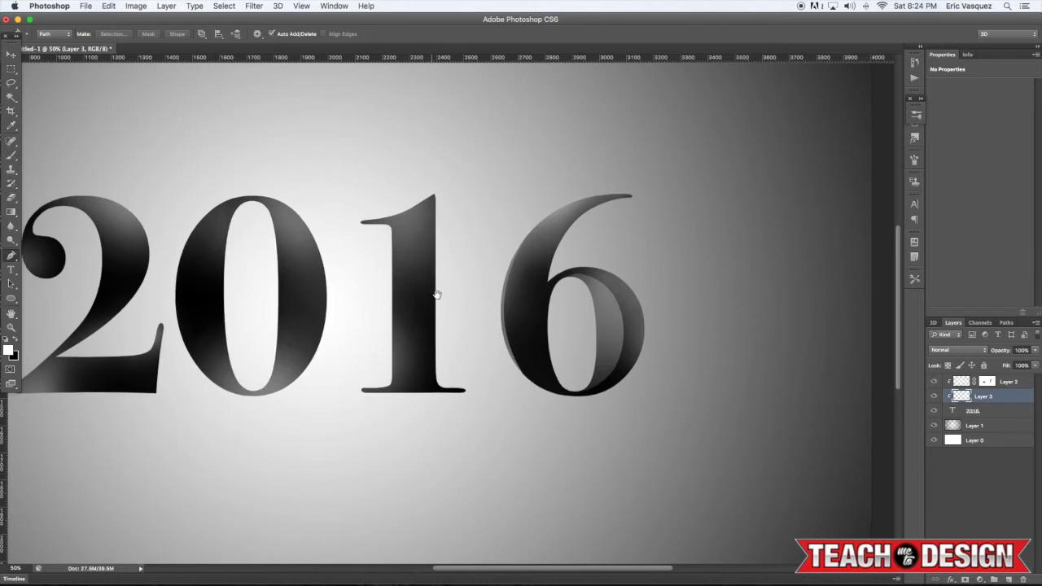
{"action": "scroll", "coordinate": [530, 261], "scroll_direction": "left", "scroll_amount": 3}
{"action": "left_click", "coordinate": [683, 197]}
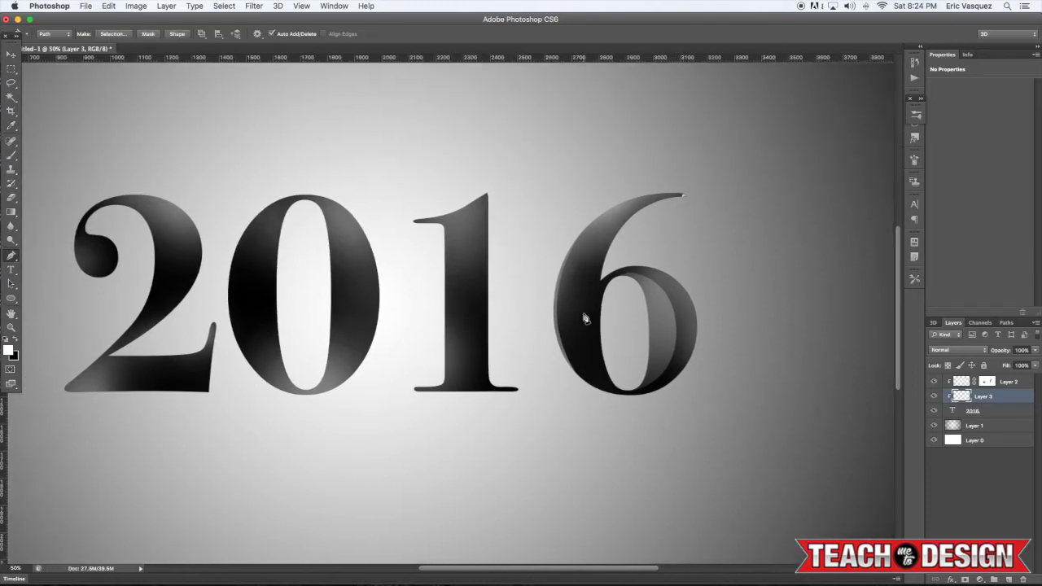
{"action": "left_click_drag", "start_coordinate": [583, 311], "coordinate": [599, 428]}
{"action": "left_click", "coordinate": [583, 311], "text": "alt"}
{"action": "left_click_drag", "start_coordinate": [628, 395], "coordinate": [668, 400]}
{"action": "left_click_drag", "start_coordinate": [549, 409], "coordinate": [538, 224]}
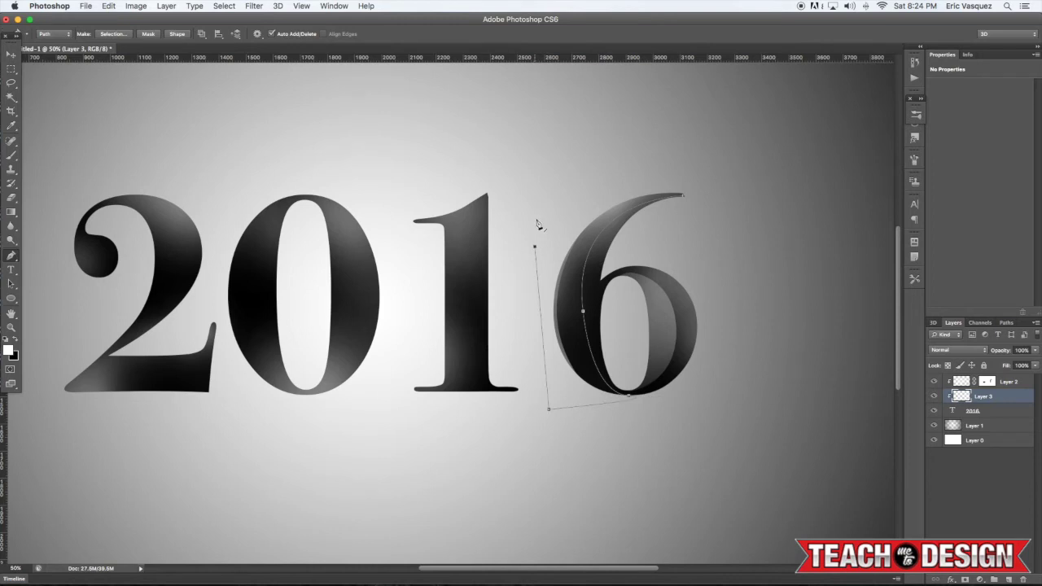
{"action": "left_click", "coordinate": [686, 197]}
{"action": "key", "text": "super+Return"}
Paint white inside the selection on the outer left stroke of the 6 with the 700 px brush at 20% opacity, then deselect
{"action": "key", "text": "b"}
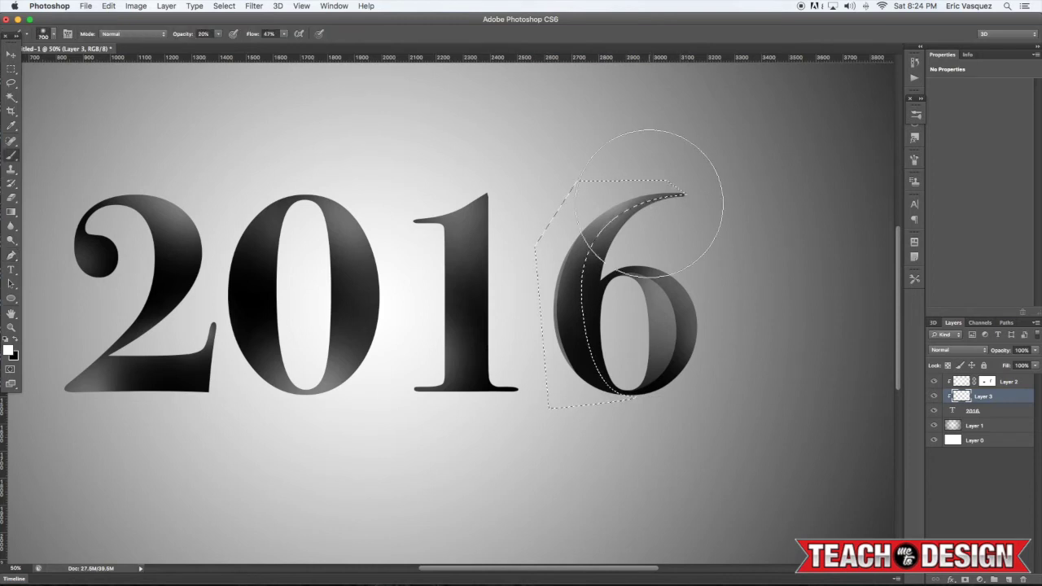
{"action": "scroll", "coordinate": [603, 277], "scroll_direction": "down", "scroll_amount": 2}
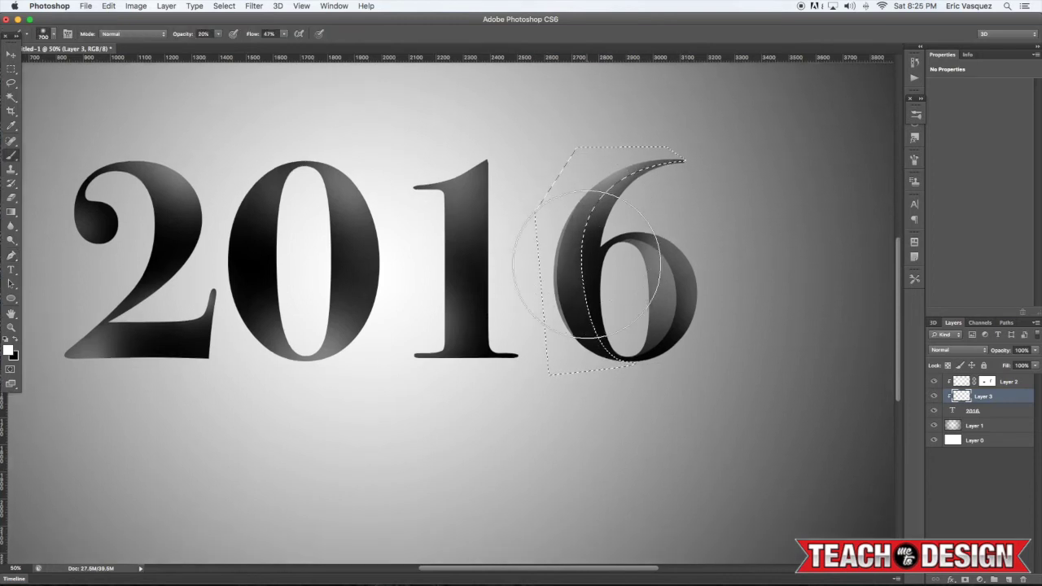
{"action": "left_click", "coordinate": [595, 316]}
{"action": "left_click", "coordinate": [570, 301]}
{"action": "key", "text": "ctrl+d"}
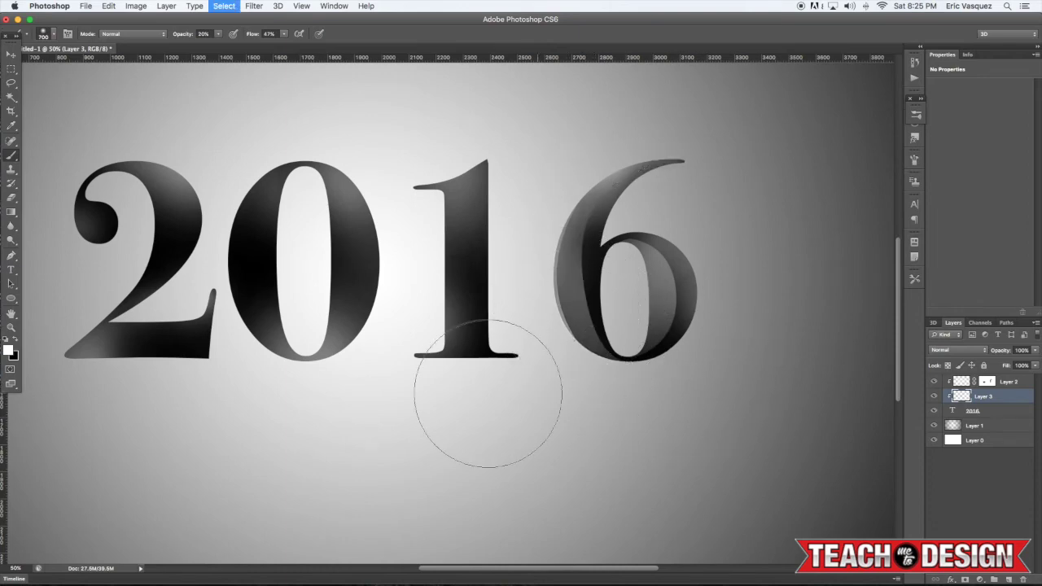
Draw a closed pen path around the left half of the 1, from its flag down the stem's centre, and convert it to a selection
{"action": "scroll", "coordinate": [526, 395], "scroll_direction": "left", "scroll_amount": 2}
{"action": "scroll", "coordinate": [516, 391], "scroll_direction": "left", "scroll_amount": 2}
{"action": "key", "text": "p"}
{"action": "scroll", "coordinate": [511, 214], "scroll_direction": "left", "scroll_amount": 1}
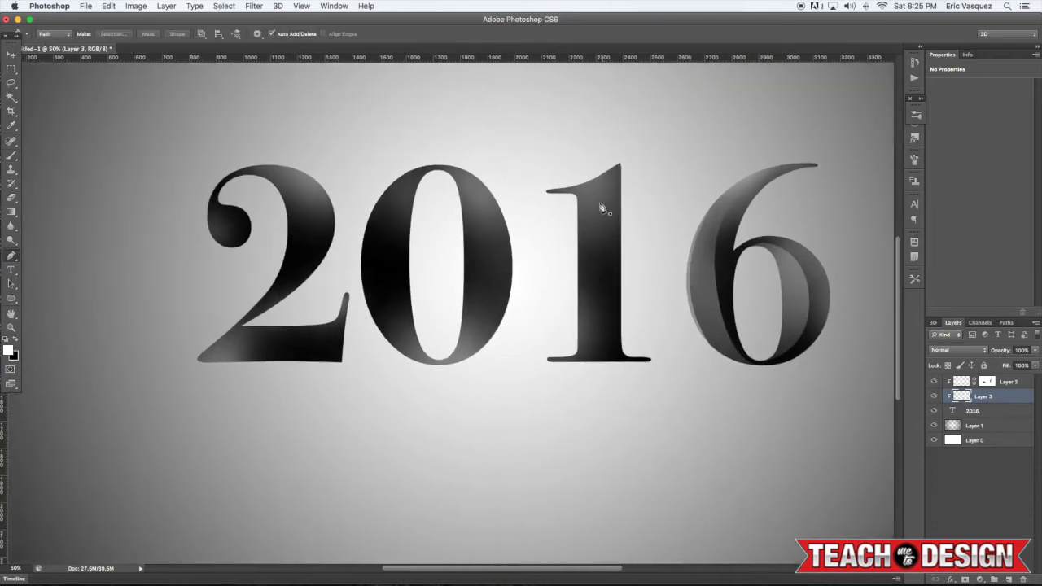
{"action": "left_click", "coordinate": [548, 192]}
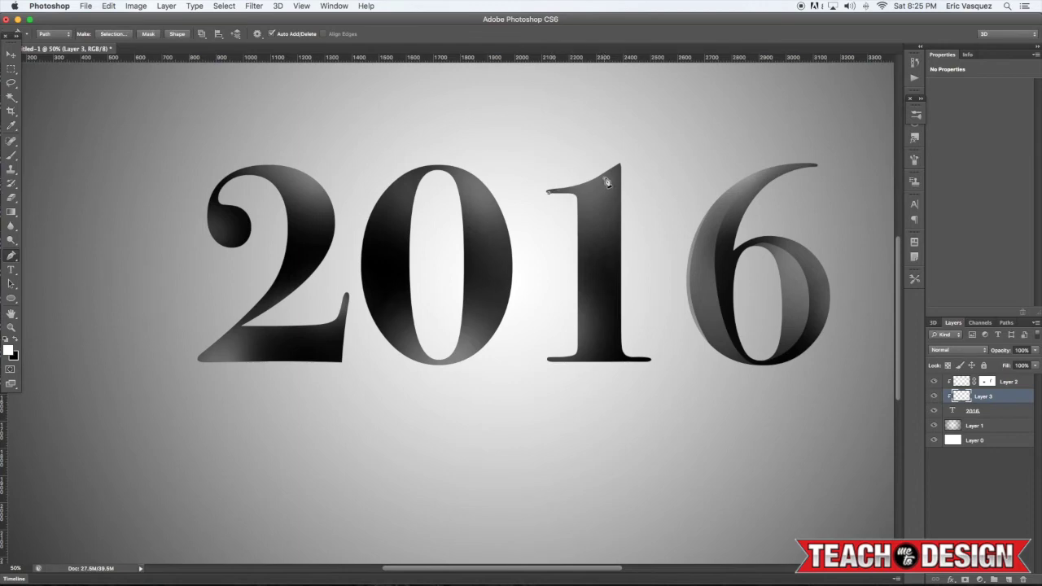
{"action": "left_click_drag", "start_coordinate": [607, 183], "coordinate": [614, 171]}
{"action": "left_click", "coordinate": [607, 181], "text": "alt"}
{"action": "left_click", "coordinate": [603, 357]}
{"action": "left_click", "coordinate": [550, 198]}
{"action": "key", "text": "ctrl+Return"}
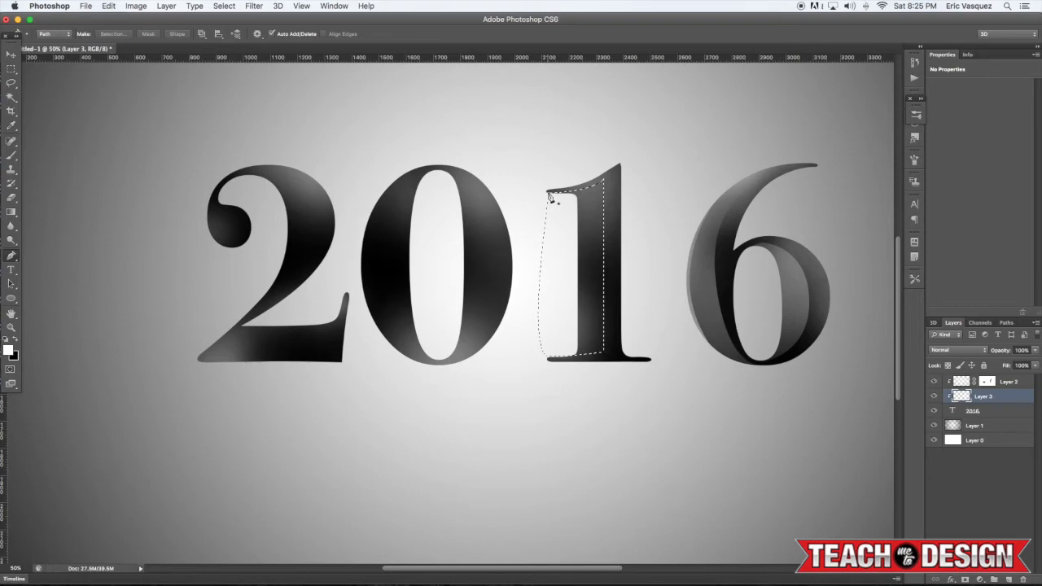
Paint white inside the selection on the left half of the 1, first with a 700 px brush, then with a smaller one, at 20% opacity
{"action": "key", "text": "b"}
{"action": "left_click", "coordinate": [590, 285]}
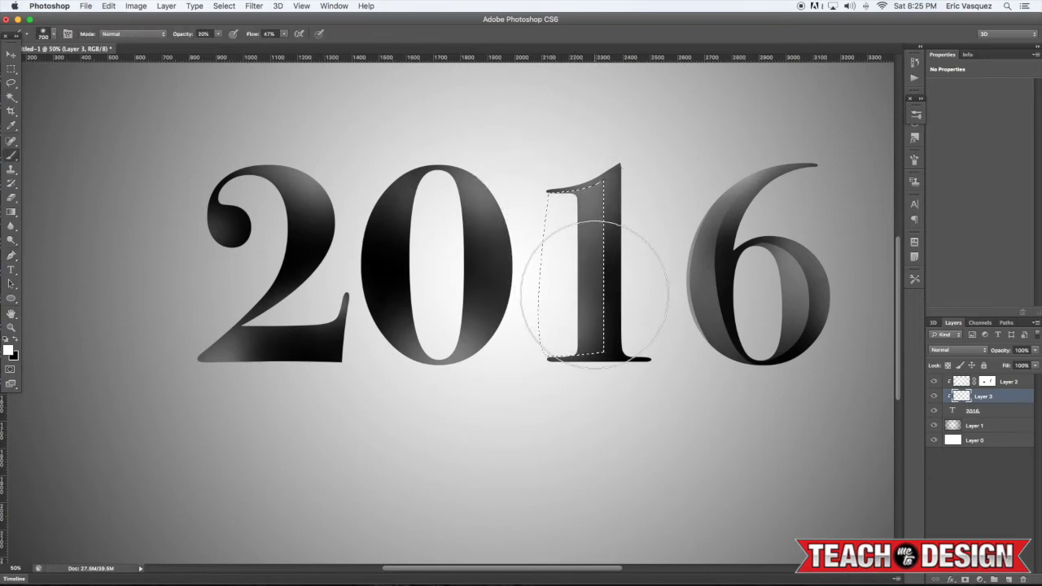
{"action": "key", "text": "["}
{"action": "key", "text": "["}
{"action": "key", "text": "["}
{"action": "left_click", "coordinate": [590, 270]}
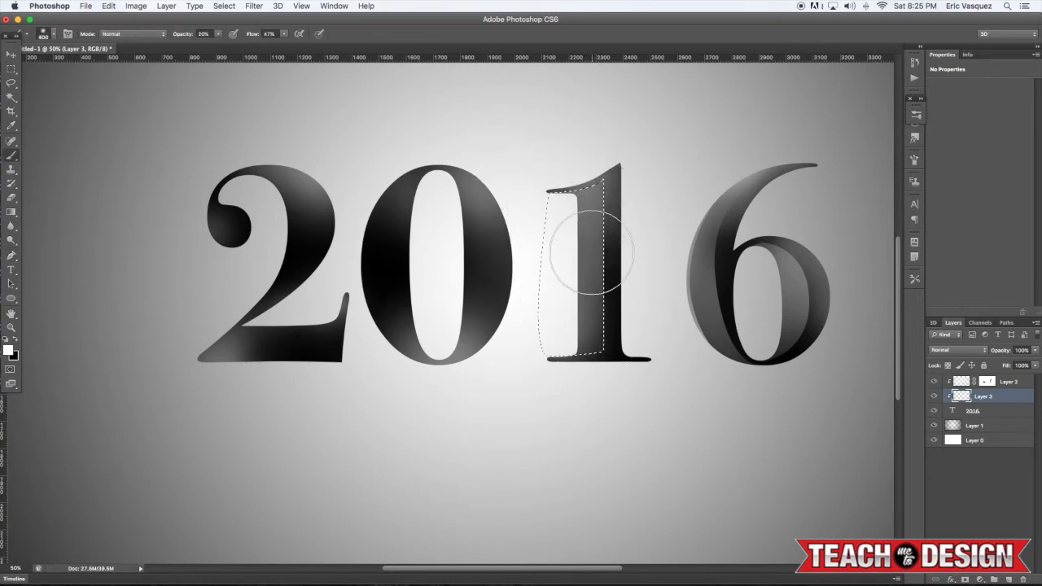
{"action": "left_click", "coordinate": [591, 249]}
{"action": "left_click", "coordinate": [598, 276]}
Try a brush stroke along the 1's stem with a 175 px brush, undo it, and deselect
{"action": "key", "text": "["}
{"action": "key", "text": "["}
{"action": "key", "text": "bracketleft"}
{"action": "key", "text": "bracketleft"}
{"action": "mouse_move", "coordinate": [607, 243]}
{"action": "left_mouse_down"}
{"action": "mouse_move", "coordinate": [603, 255]}
{"action": "mouse_move", "coordinate": [618, 256]}
{"action": "mouse_move", "coordinate": [608, 288]}
{"action": "mouse_move", "coordinate": [617, 265]}
{"action": "mouse_move", "coordinate": [626, 269]}
{"action": "left_mouse_up"}
{"action": "key", "text": "super+z"}
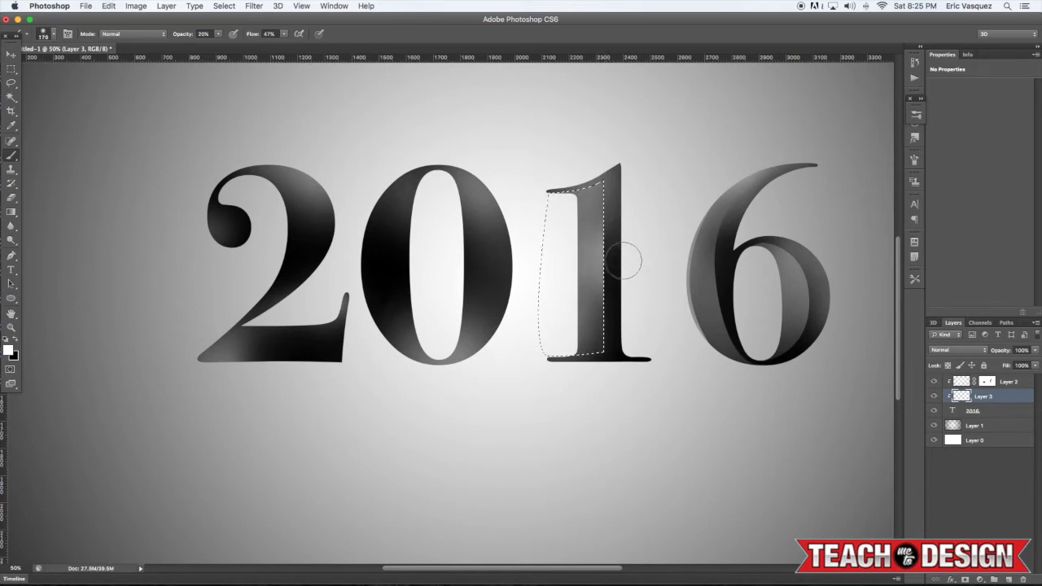
{"action": "key", "text": "super+d"}
Draw a closed curved pen path through the middle of the 0's left stroke and back across its counter, and convert it to a selection
{"action": "left_click_drag", "start_coordinate": [610, 344], "coordinate": [674, 345]}
{"action": "key", "text": "super+r"}
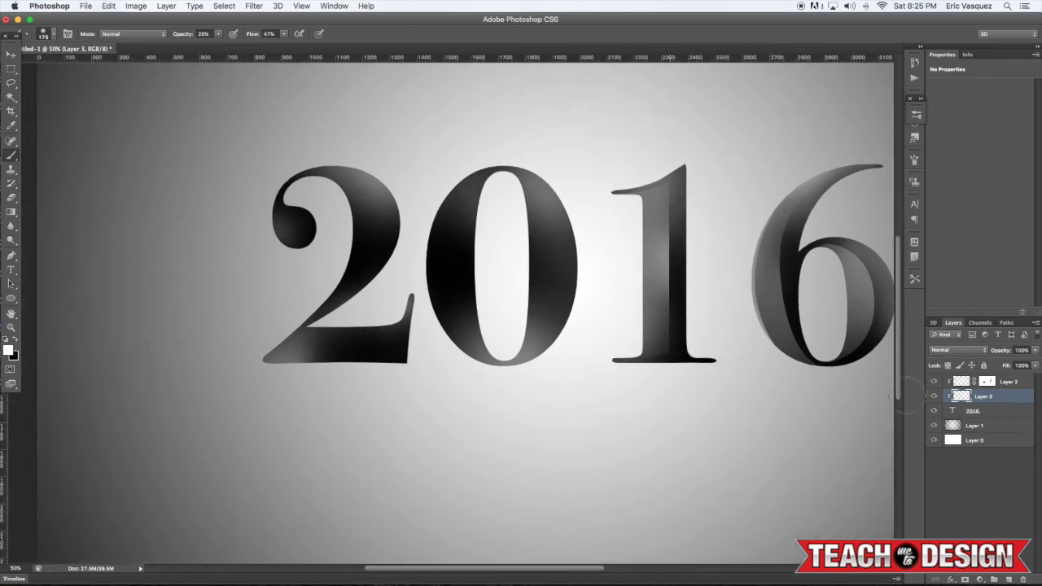
{"action": "key", "text": "p"}
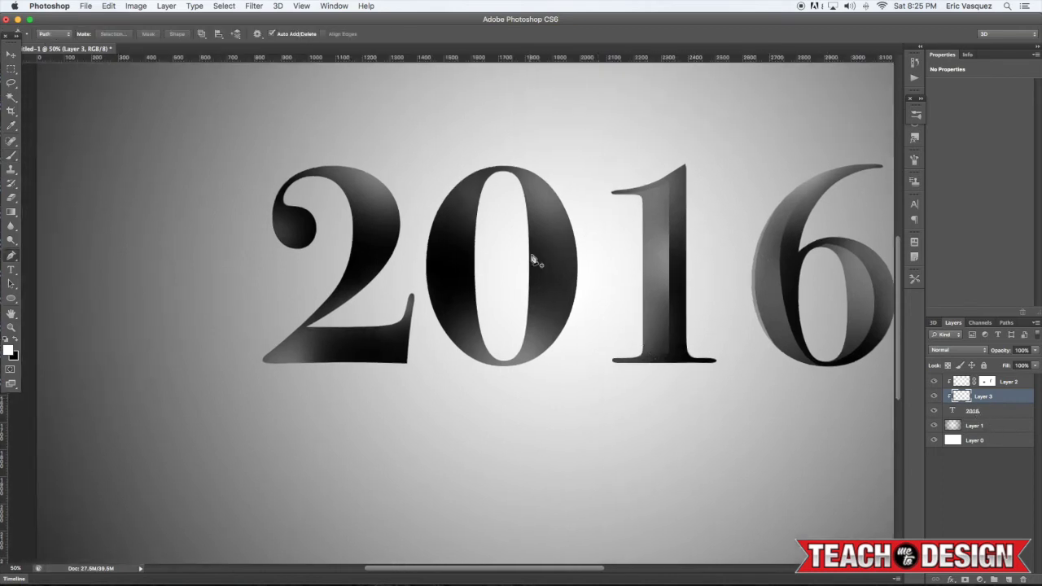
{"action": "scroll", "coordinate": [502, 179], "scroll_direction": "left", "scroll_amount": 1}
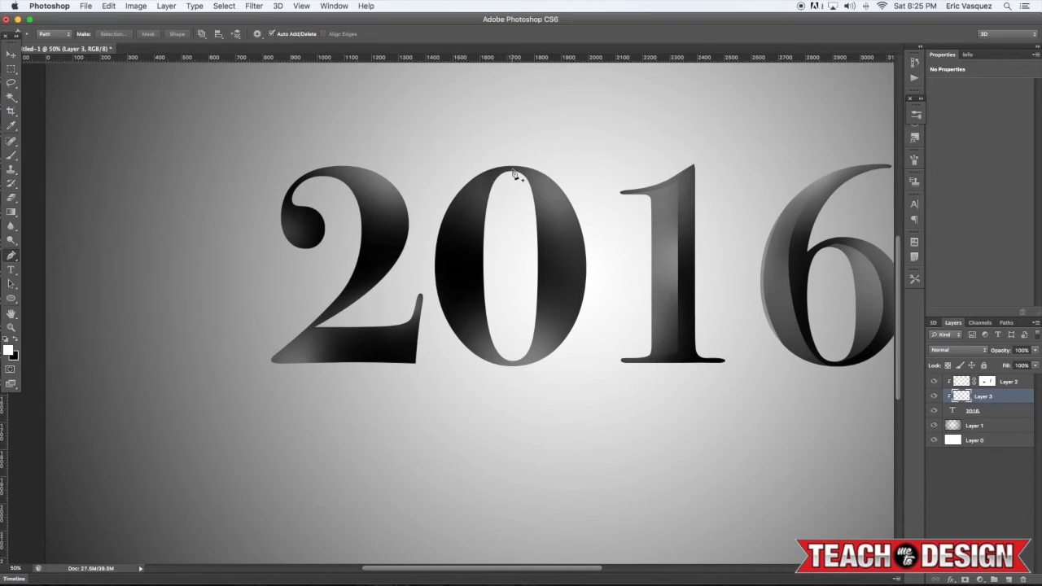
{"action": "left_click", "coordinate": [512, 172]}
{"action": "left_click_drag", "start_coordinate": [461, 253], "coordinate": [461, 334]}
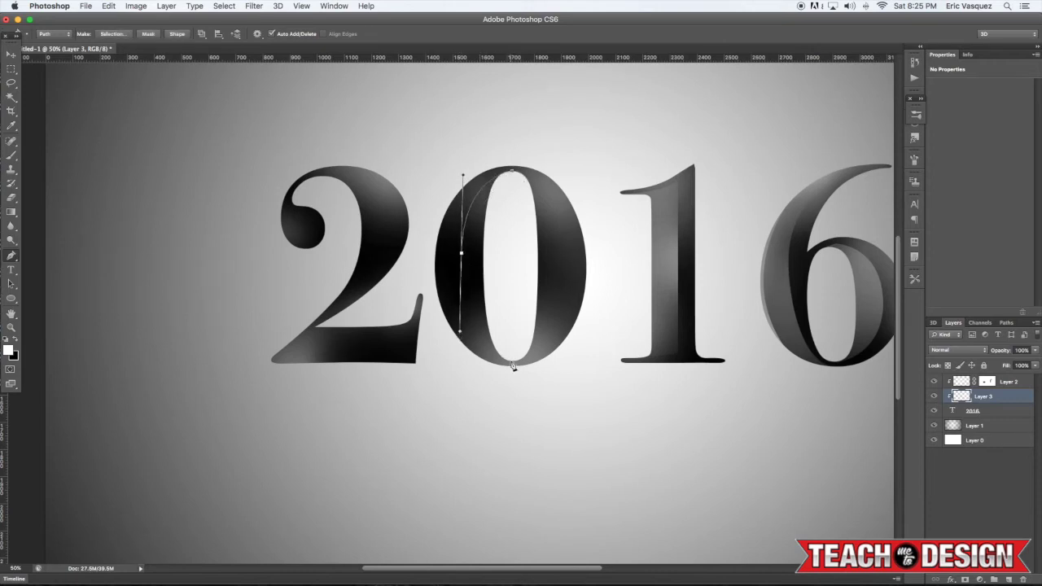
{"action": "left_click_drag", "start_coordinate": [513, 365], "coordinate": [521, 365]}
{"action": "left_click", "coordinate": [512, 174]}
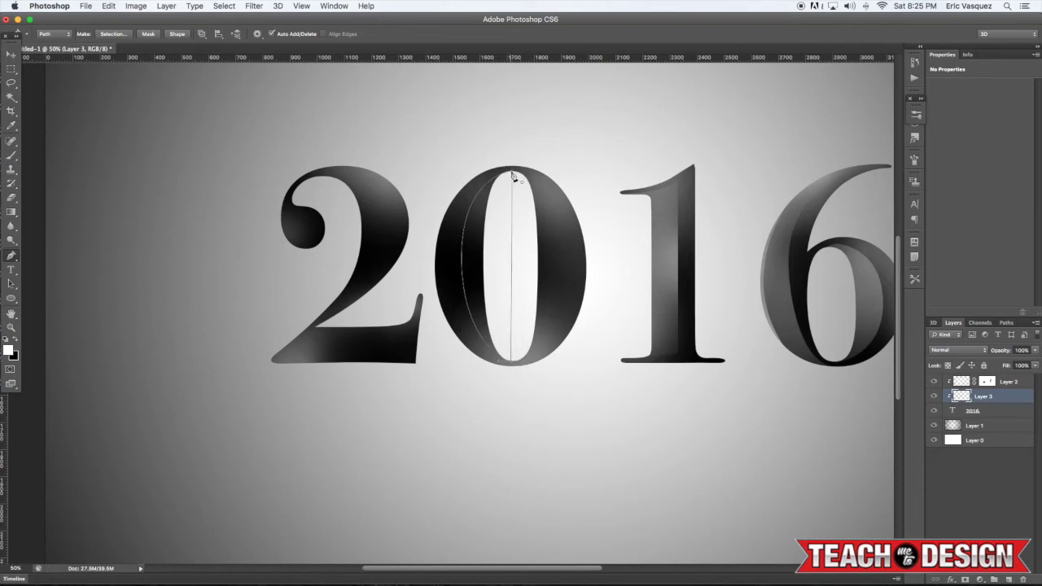
{"action": "key", "text": "super+Return"}
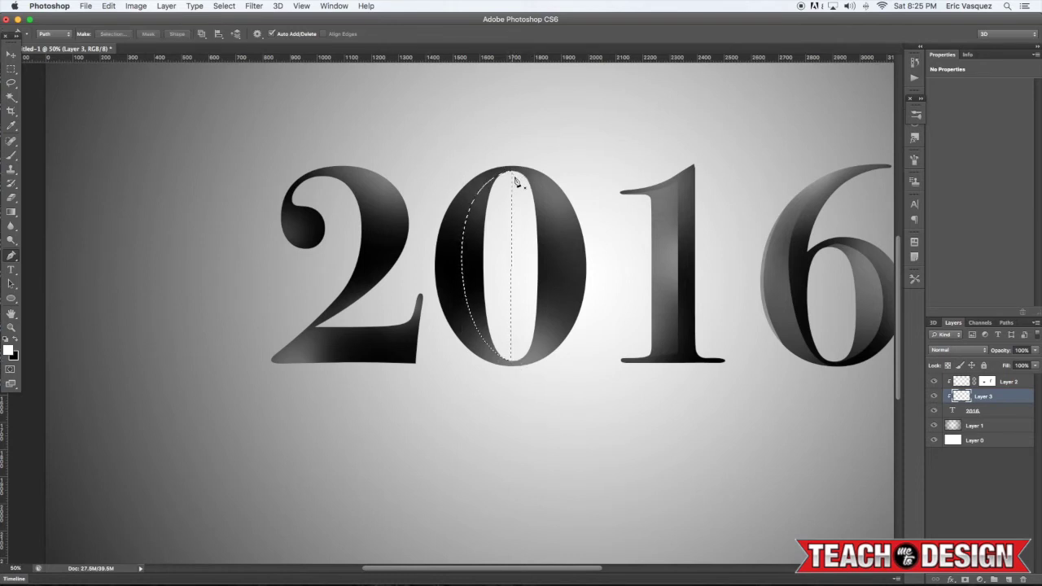
Paint white inside the selection on the inner left side of the 0 with a 500 px brush at 20% opacity, then deselect
{"action": "key", "text": "b"}
{"action": "scroll", "coordinate": [515, 183], "scroll_direction": "right", "scroll_amount": 3}
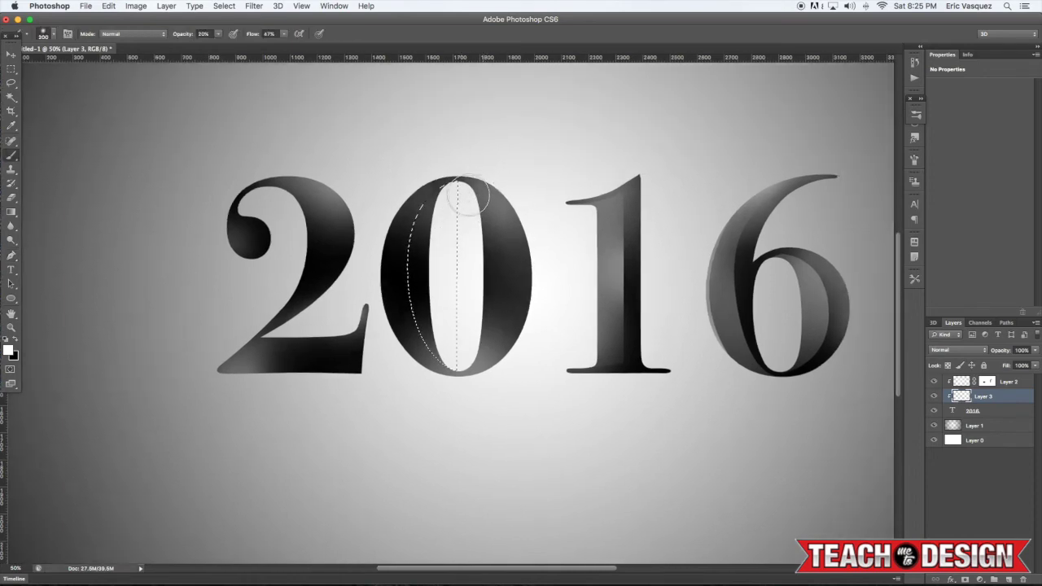
{"action": "key", "text": "bracketright"}
{"action": "mouse_move", "coordinate": [432, 236]}
{"action": "left_mouse_down"}
{"action": "mouse_move", "coordinate": [430, 302]}
{"action": "mouse_move", "coordinate": [433, 240]}
{"action": "left_mouse_up"}
{"action": "left_click", "coordinate": [433, 238]}
{"action": "key", "text": "ctrl+d"}
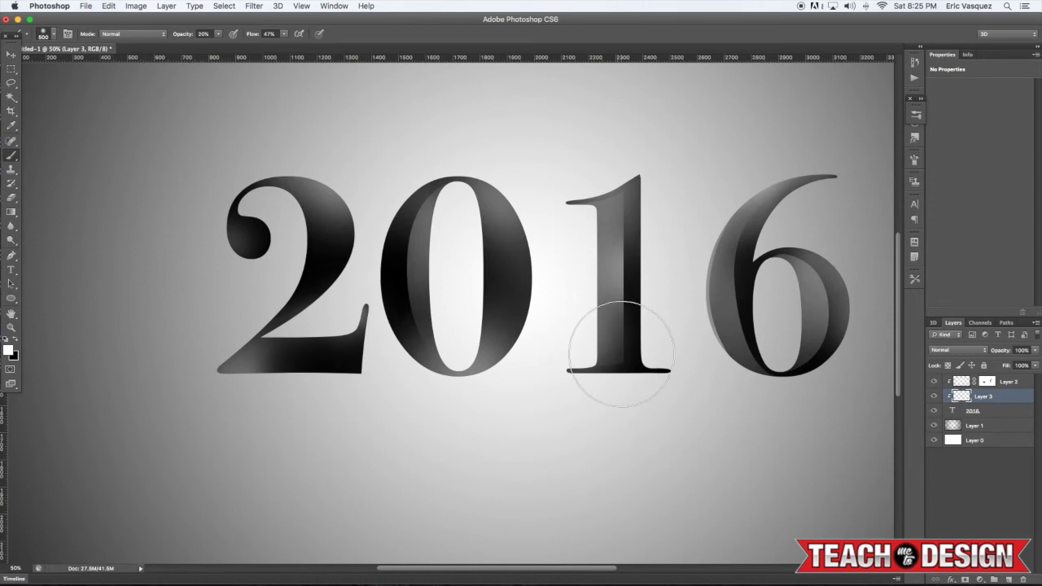
Draw a closed curved pen path through the middle of the 0's right stroke and back across its counter, and convert it to a selection
{"action": "key", "text": "p"}
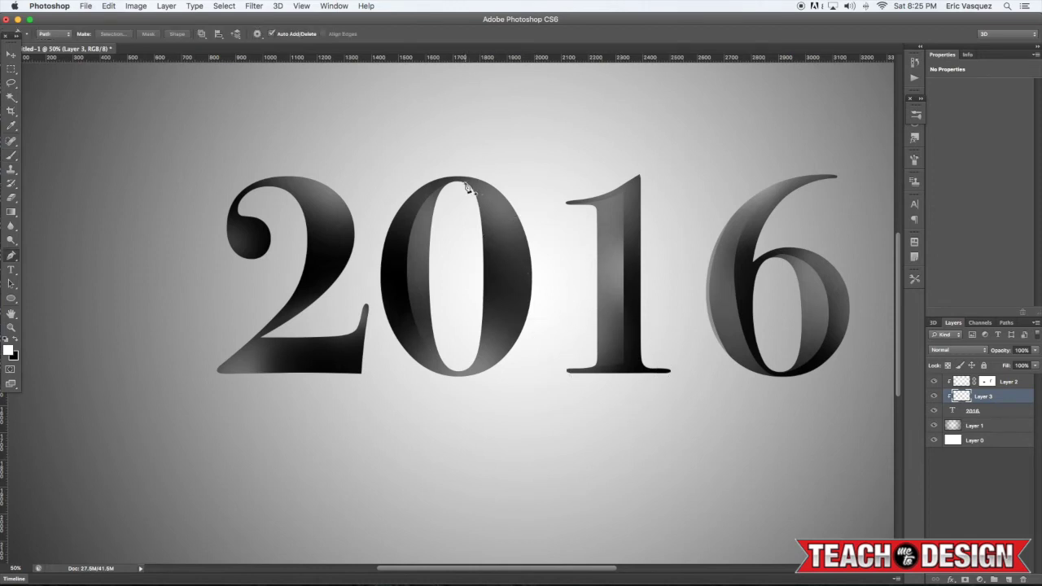
{"action": "left_click", "coordinate": [467, 185]}
{"action": "left_click_drag", "start_coordinate": [506, 291], "coordinate": [504, 395]}
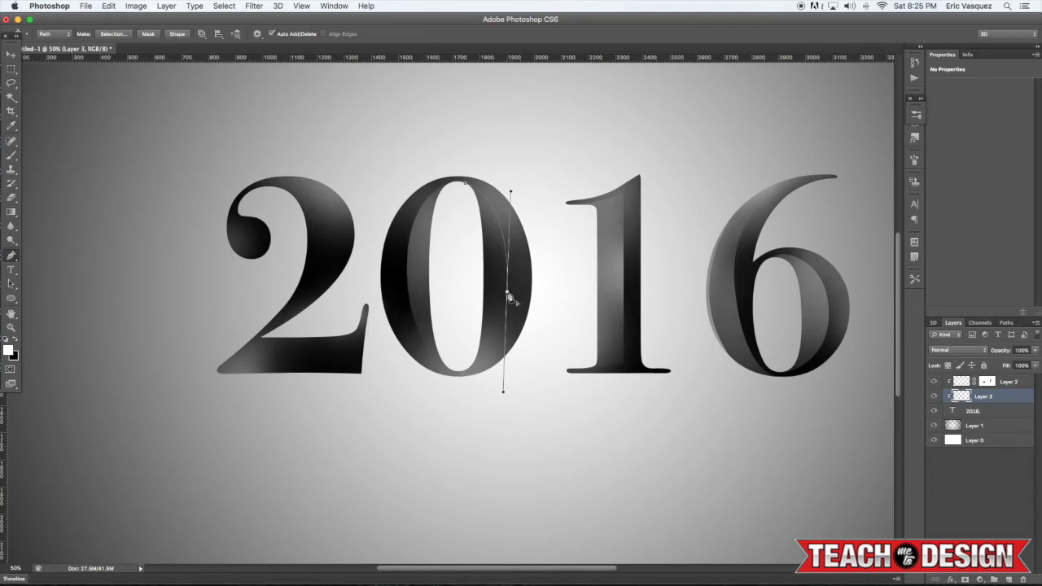
{"action": "left_click_drag", "start_coordinate": [459, 372], "coordinate": [414, 376]}
{"action": "left_click", "coordinate": [458, 373], "text": "alt"}
{"action": "left_click", "coordinate": [466, 185]}
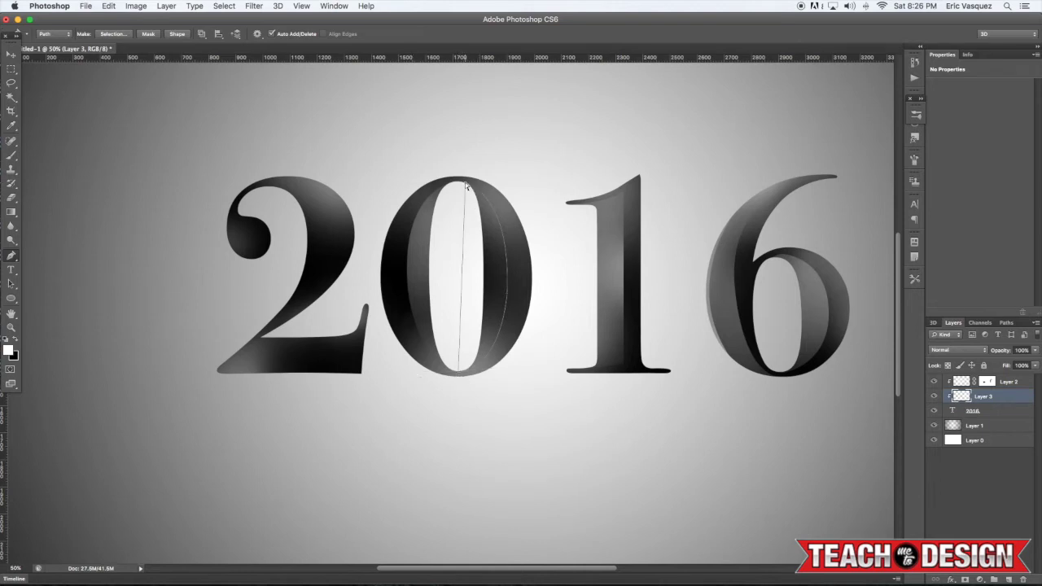
{"action": "key", "text": "ctrl+Return"}
Invert the selection and paint white on the outer right side of the 0 with the 500 px brush at 20% opacity, then deselect
{"action": "key", "text": "b"}
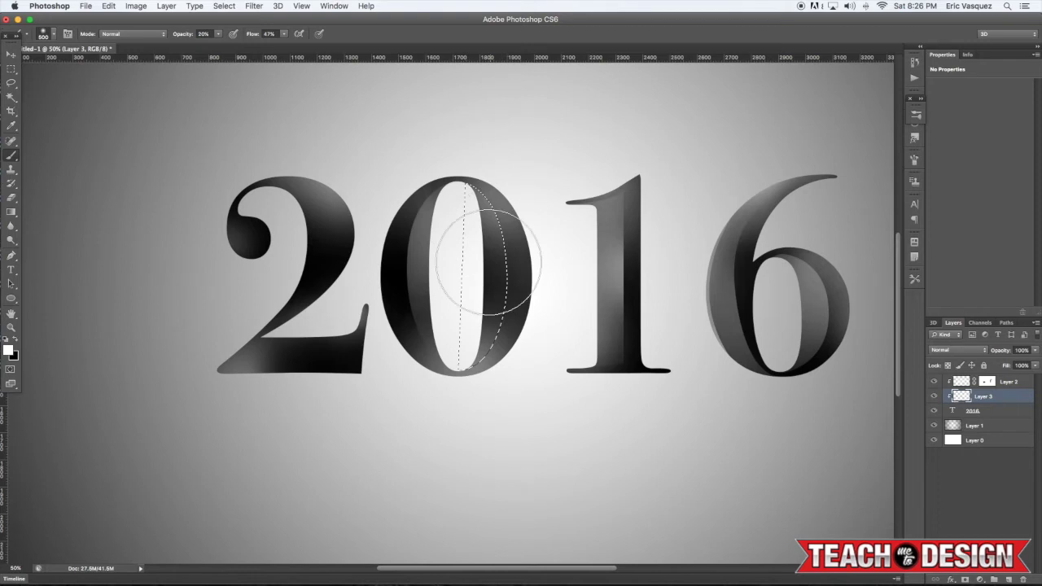
{"action": "left_click", "coordinate": [490, 272]}
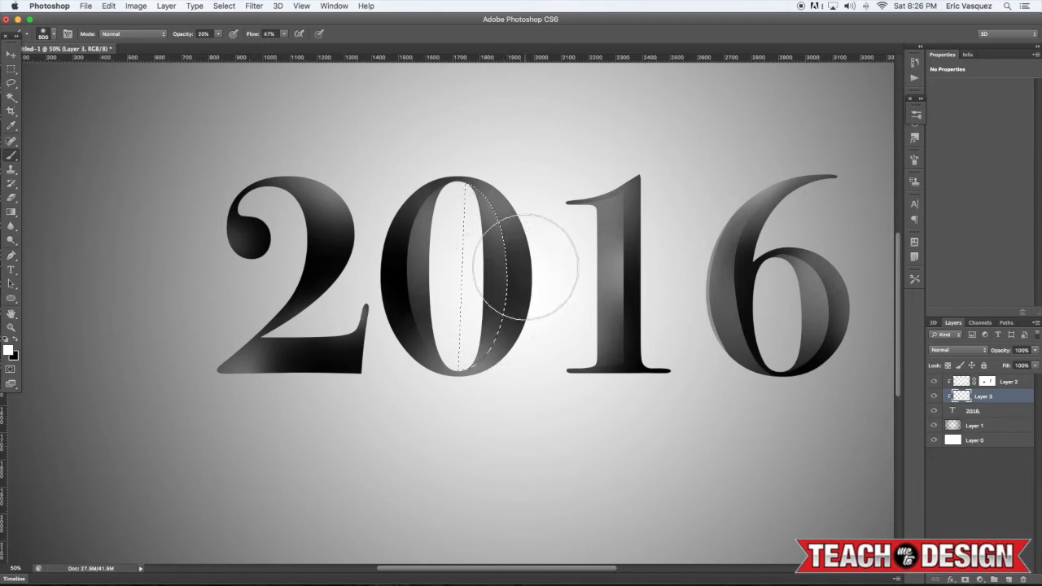
{"action": "scroll", "coordinate": [500, 212], "scroll_direction": "left", "scroll_amount": 2}
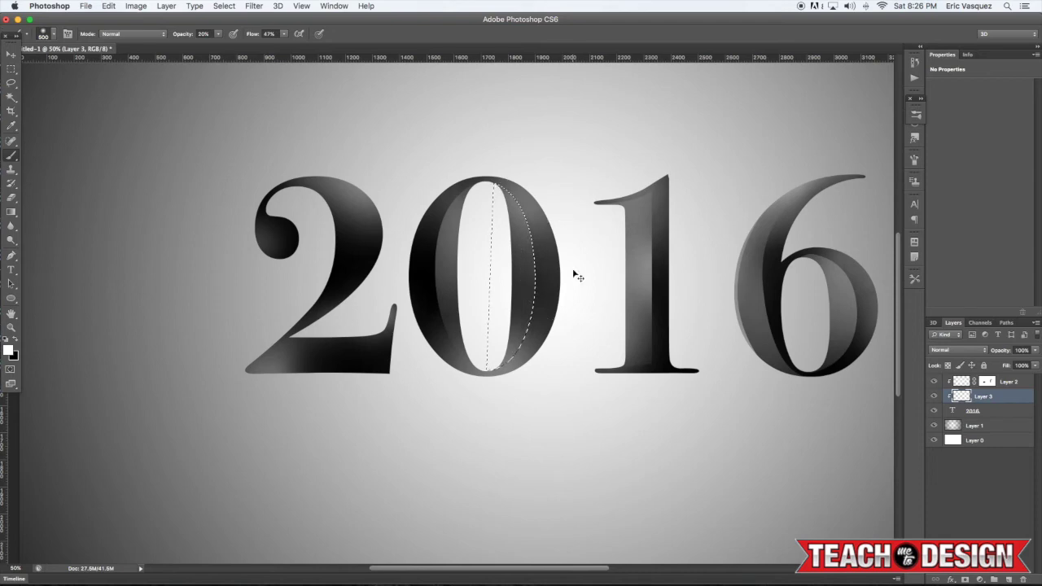
{"action": "left_click", "coordinate": [540, 255]}
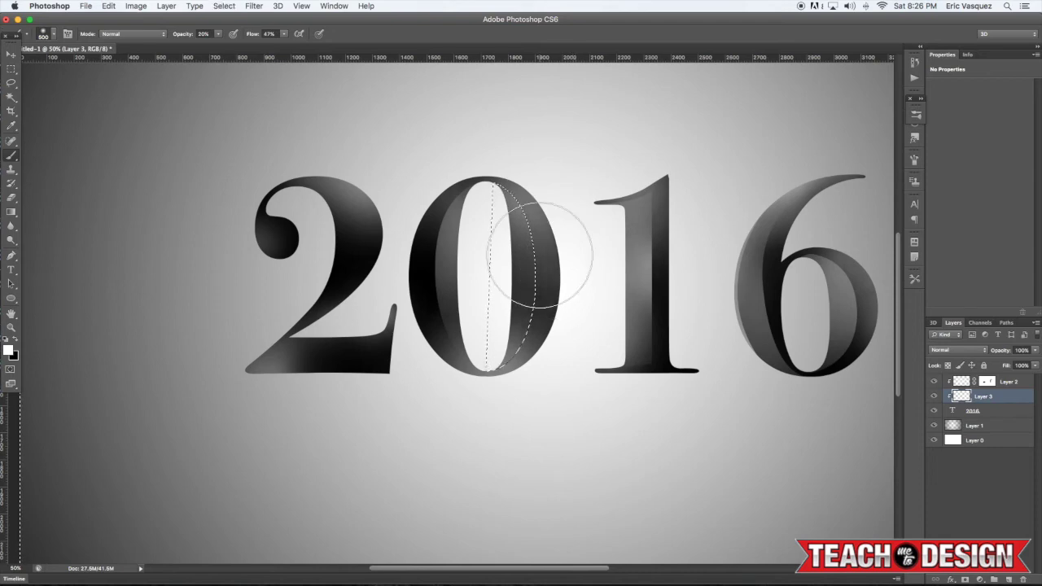
{"action": "left_click", "coordinate": [538, 229]}
{"action": "left_click", "coordinate": [552, 274]}
{"action": "left_click", "coordinate": [551, 274]}
{"action": "left_click", "coordinate": [551, 274]}
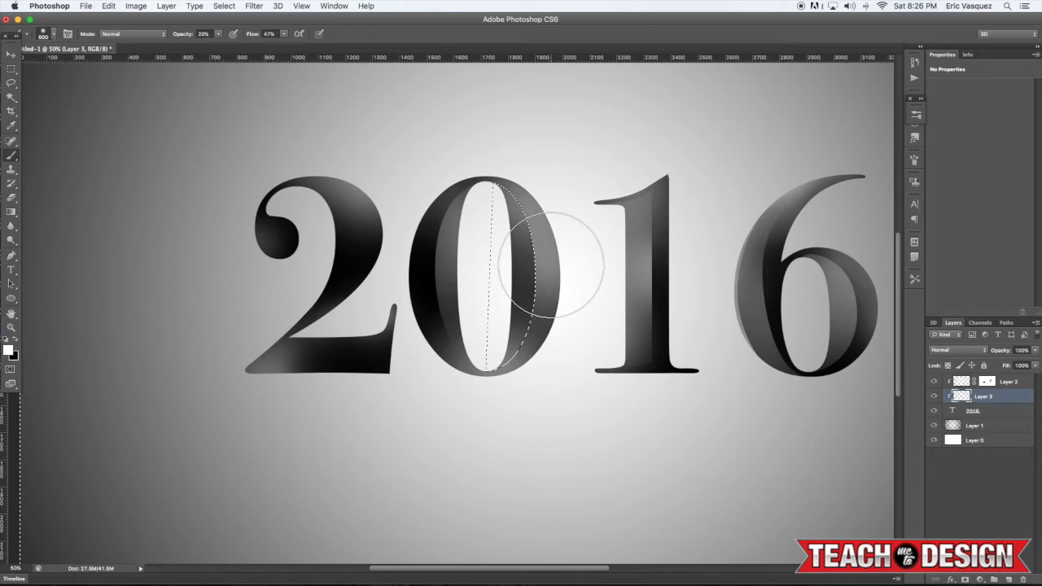
{"action": "left_click", "coordinate": [548, 295]}
{"action": "key", "text": "super+d"}
Draw a closed curved pen path through the middle of the 2's main curve down to its lower left tip, and convert it to a selection
{"action": "scroll", "coordinate": [566, 446], "scroll_direction": "left", "scroll_amount": 6}
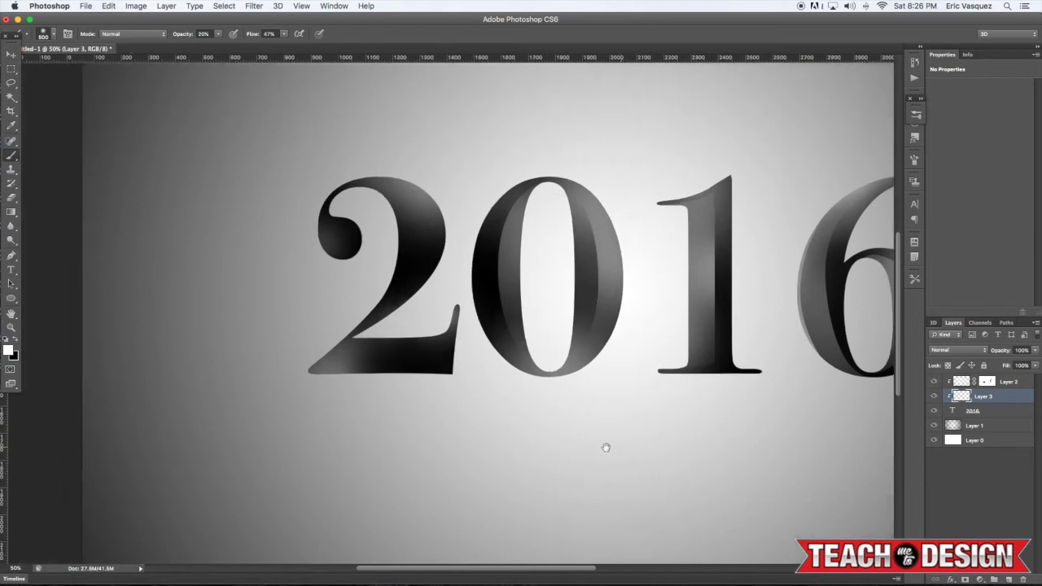
{"action": "key", "text": "p"}
{"action": "scroll", "coordinate": [437, 232], "scroll_direction": "right", "scroll_amount": 2}
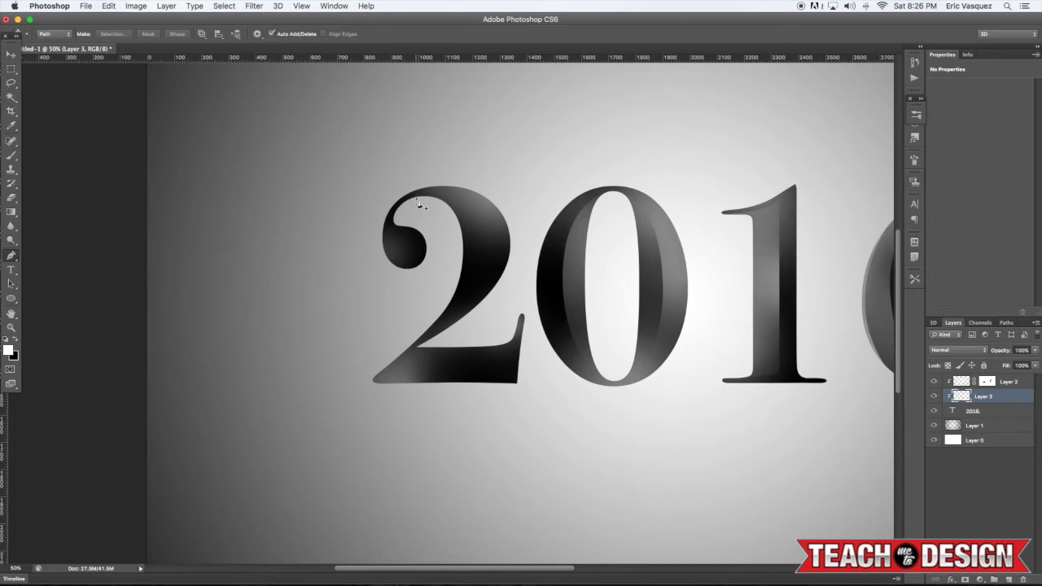
{"action": "left_click", "coordinate": [416, 197]}
{"action": "left_click_drag", "start_coordinate": [501, 241], "coordinate": [508, 259]}
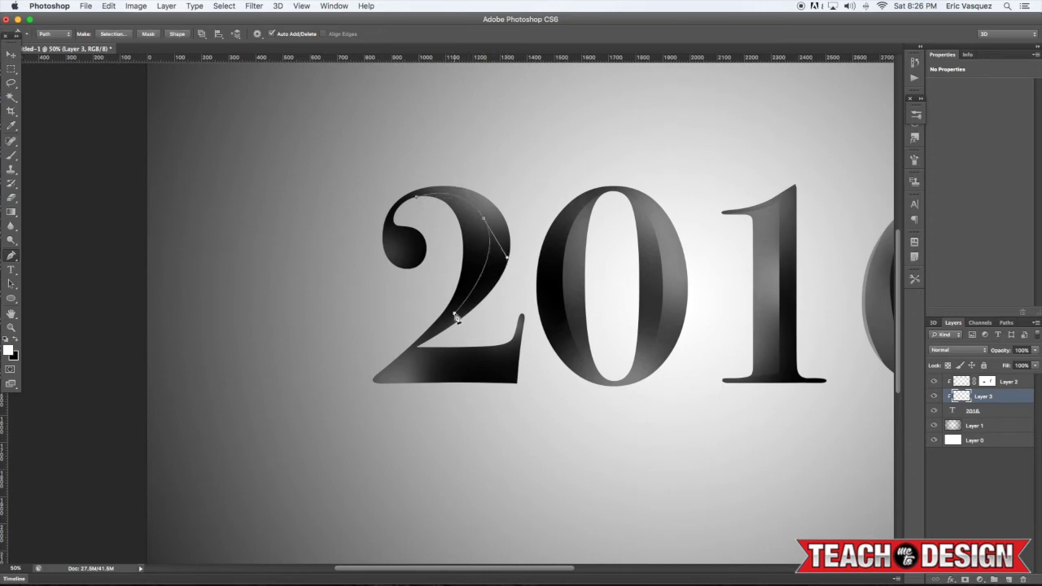
{"action": "left_click", "coordinate": [454, 314]}
{"action": "left_click", "coordinate": [420, 201]}
{"action": "key", "text": "super+Return"}
Paint white inside the selection on the inner side of the 2's main curve, reducing the brush to 300 px at 20% opacity, then deselect
{"action": "key", "text": "b"}
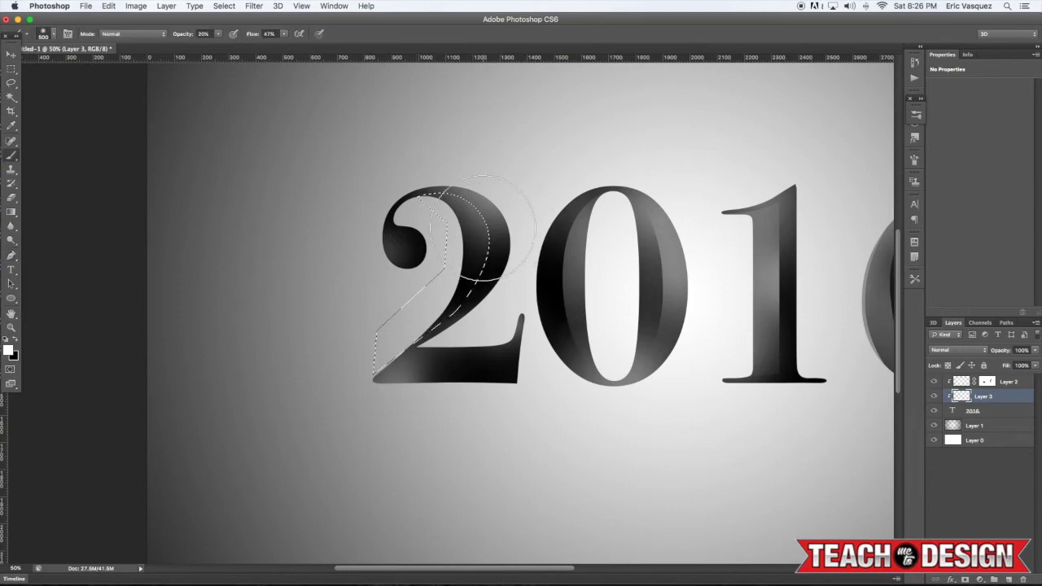
{"action": "mouse_move", "coordinate": [488, 251]}
{"action": "left_mouse_down"}
{"action": "mouse_move", "coordinate": [455, 310]}
{"action": "mouse_move", "coordinate": [475, 290]}
{"action": "mouse_move", "coordinate": [501, 212]}
{"action": "left_mouse_up"}
{"action": "key", "text": "bracketleft"}
{"action": "key", "text": "bracketleft"}
{"action": "key", "text": "bracketleft"}
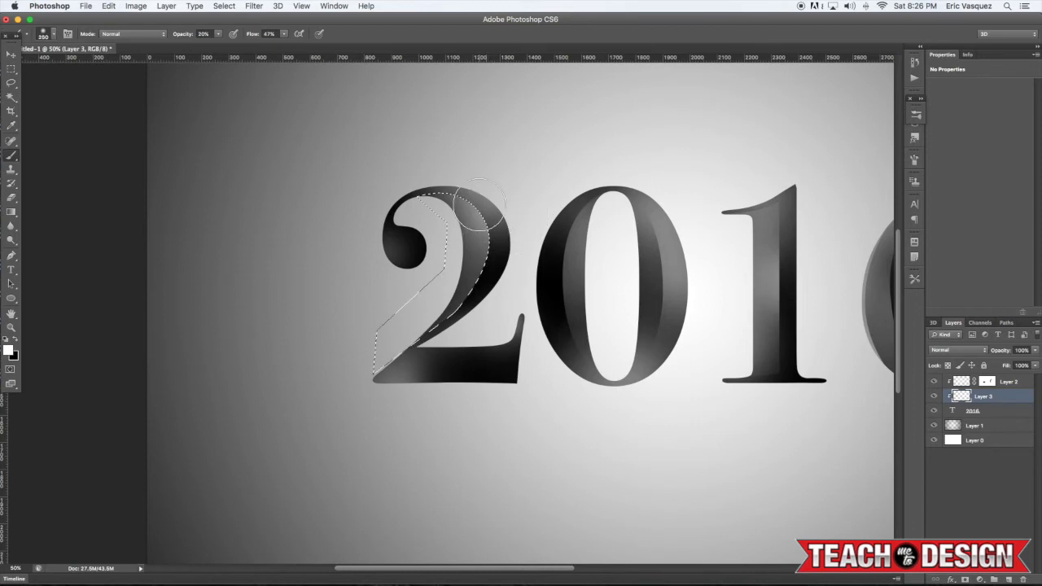
{"action": "key", "text": "bracketright"}
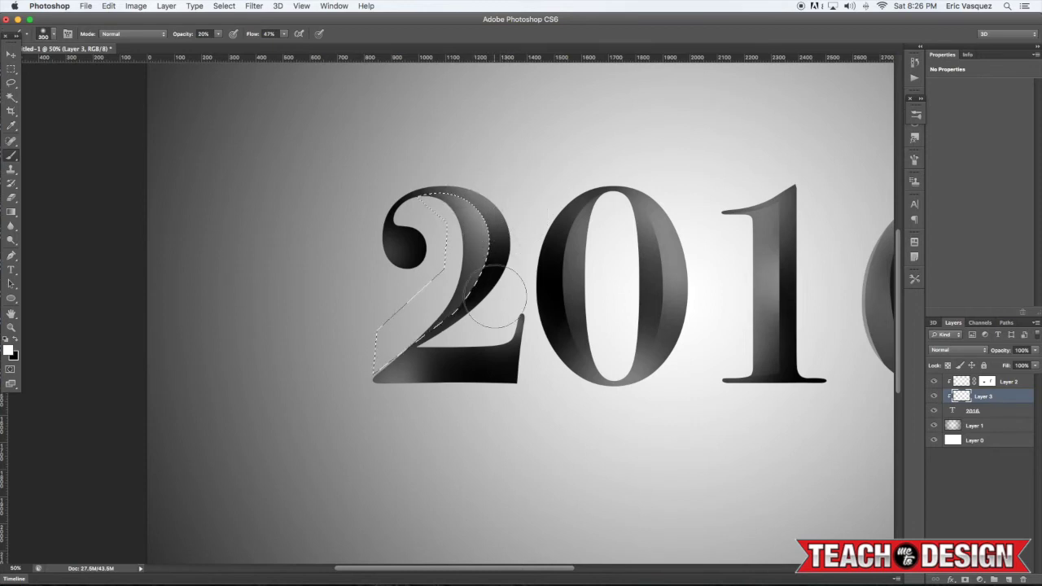
{"action": "key", "text": "super+d"}
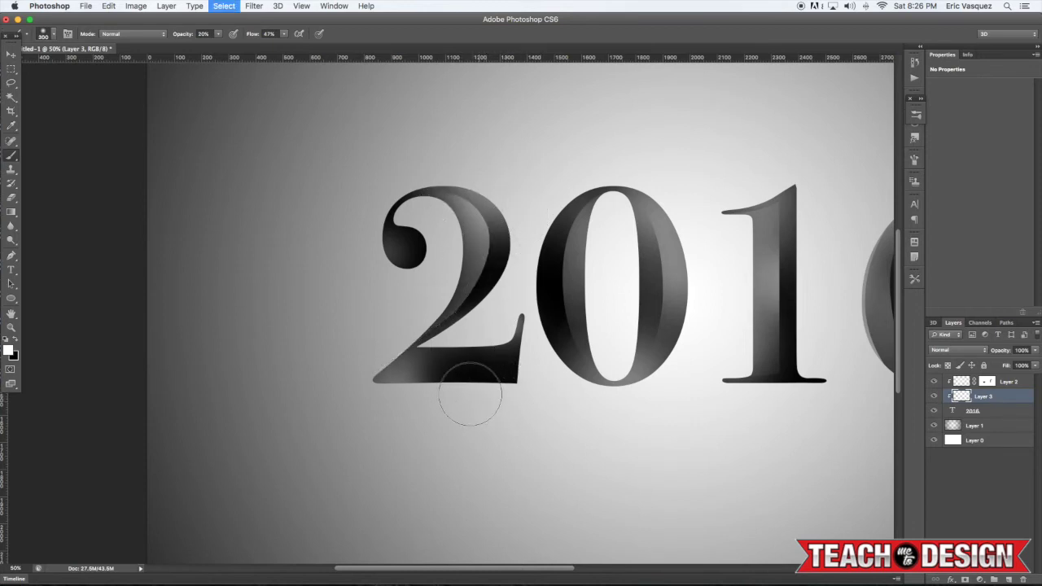
Draw a closed pen path curving through the middle of the 2's base and around below it, and convert it to a selection
{"action": "key", "text": "p"}
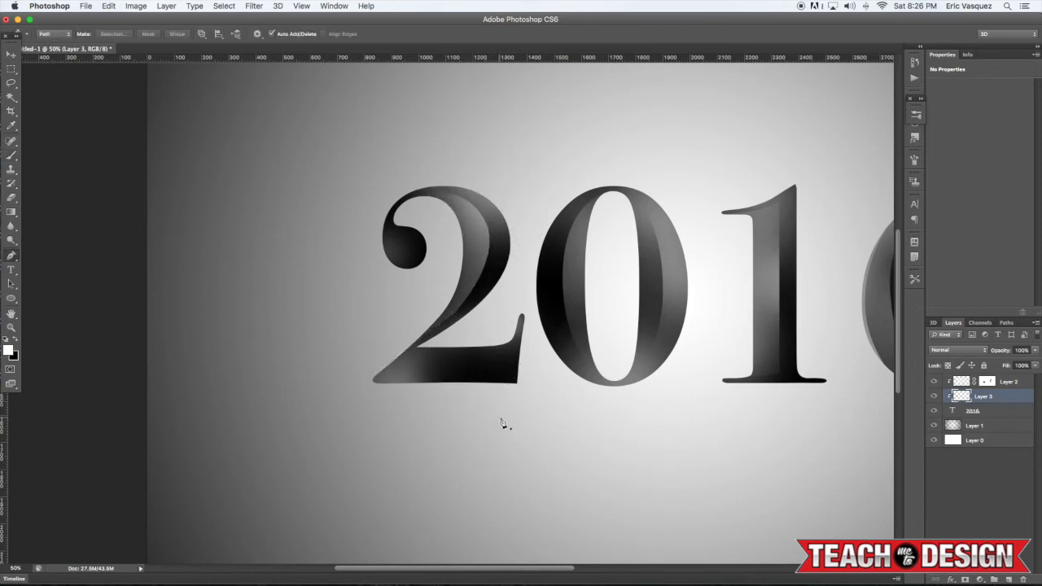
{"action": "left_click", "coordinate": [374, 384]}
{"action": "left_click_drag", "start_coordinate": [471, 356], "coordinate": [525, 360]}
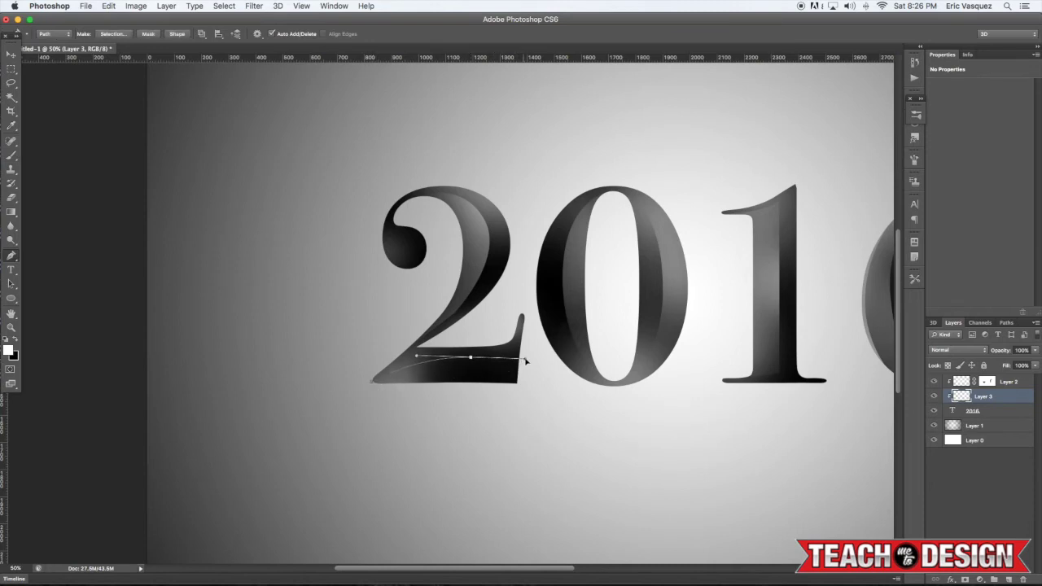
{"action": "left_click", "coordinate": [532, 336]}
{"action": "left_click", "coordinate": [525, 405]}
{"action": "left_click", "coordinate": [399, 425]}
{"action": "left_click", "coordinate": [373, 384]}
{"action": "key", "text": "ctrl+Return"}
Paint white inside the selection on the lower part of the 2's base with an enlarged brush at 20% opacity, then deselect
{"action": "key", "text": "b"}
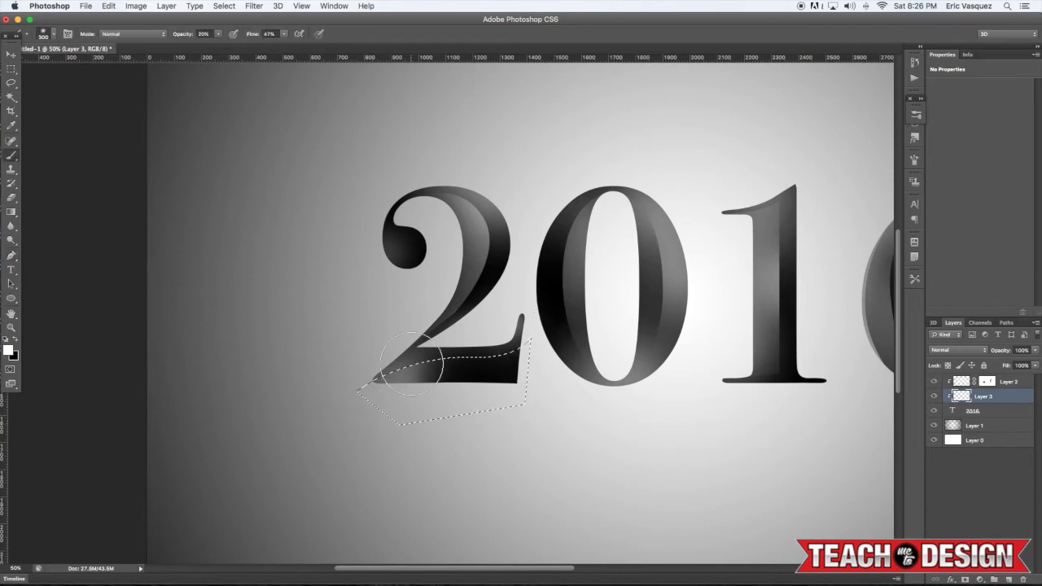
{"action": "key", "text": "bracketright"}
{"action": "key", "text": "bracketright"}
{"action": "key", "text": "bracketright"}
{"action": "left_click_drag", "start_coordinate": [383, 378], "coordinate": [453, 362]}
{"action": "key", "text": "ctrl+d"}
{"action": "key", "text": "v"}
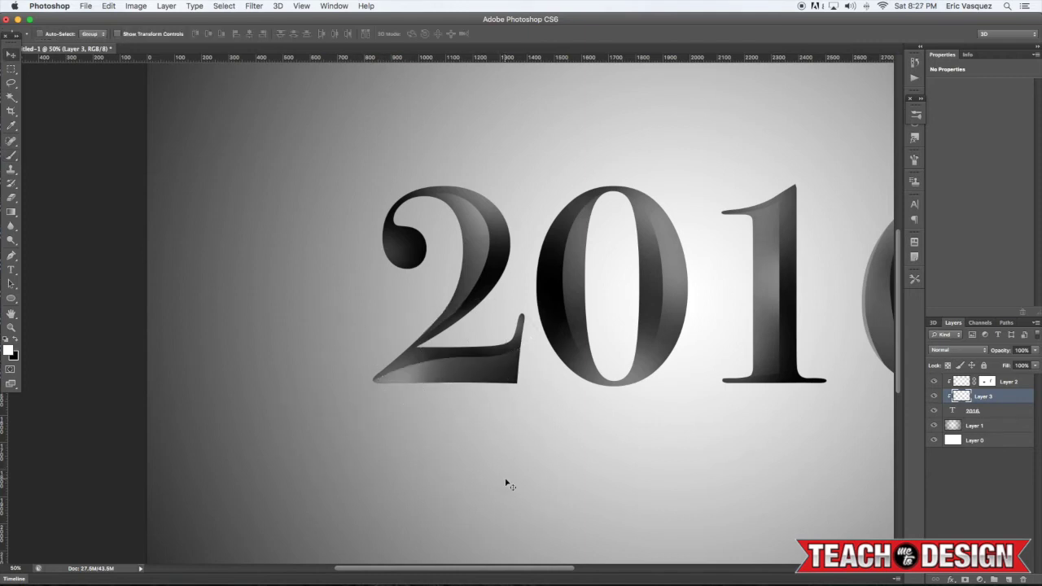
Toggle the visibility of Layer 3 to compare the whole 2016 text with and without the painted facets
{"action": "key", "text": "ctrl+0"}
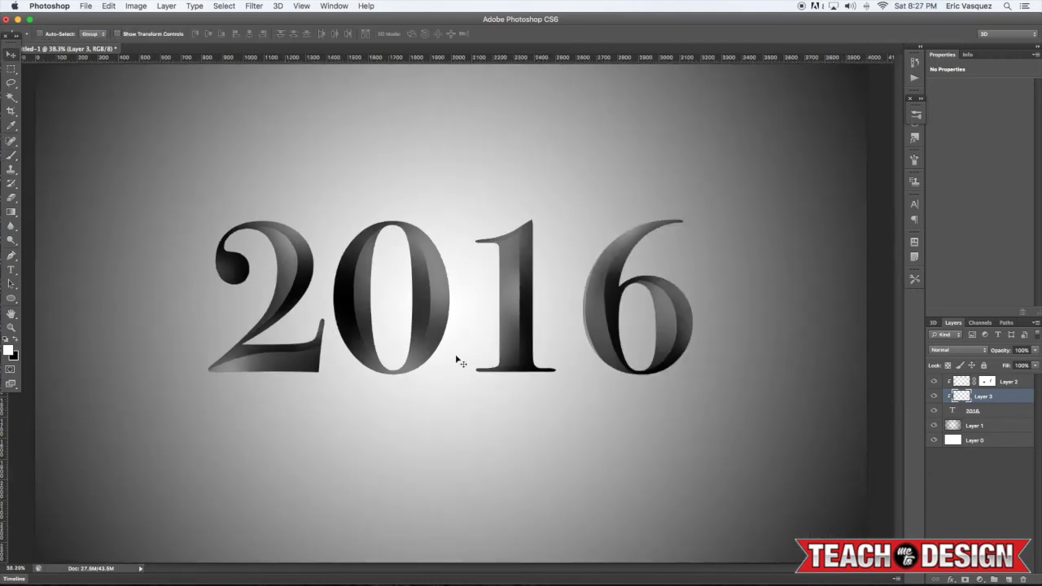
{"action": "left_click", "coordinate": [934, 396]}
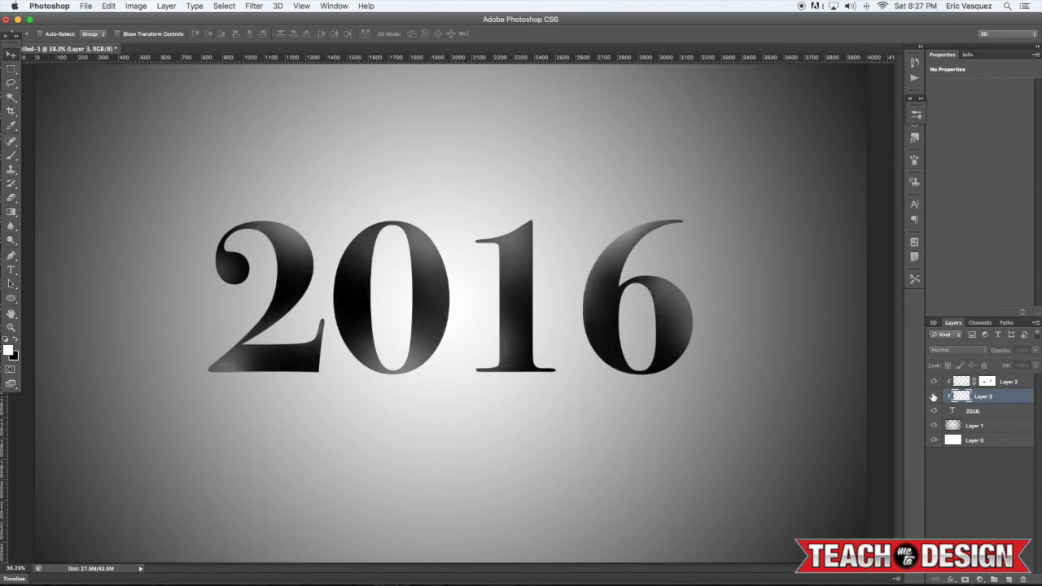
{"action": "left_click", "coordinate": [934, 396]}
{"action": "left_click", "coordinate": [934, 397]}
{"action": "left_click", "coordinate": [934, 396]}
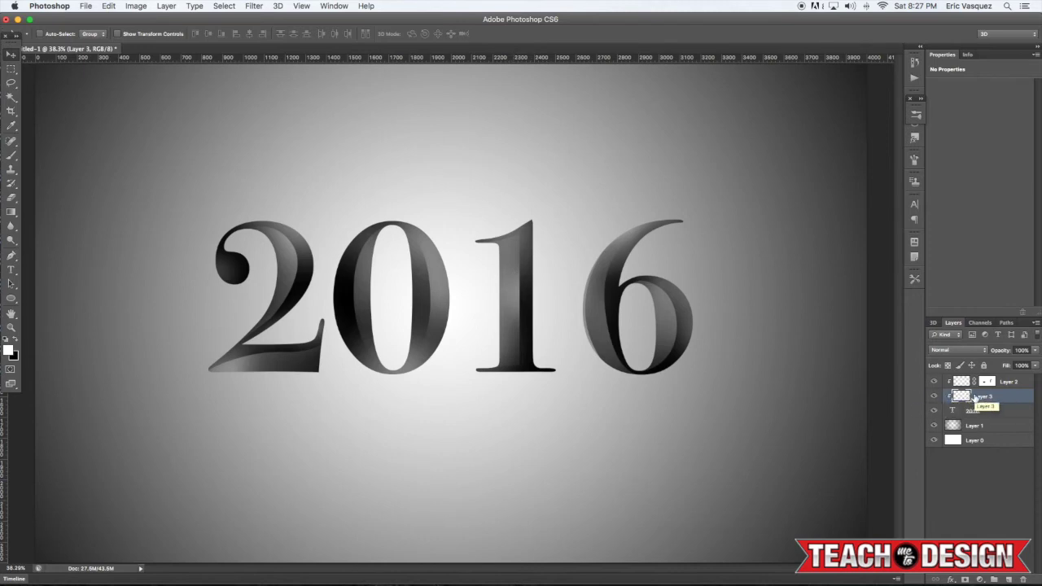
Marquee-select the 6's shading on Layer 3 and stretch it leftward to about 102% width to cover the numeral's left edge, then deselect
{"action": "key", "text": "super+plus"}
{"action": "key", "text": "super+plus"}
{"action": "left_click_drag", "start_coordinate": [718, 366], "coordinate": [608, 386]}
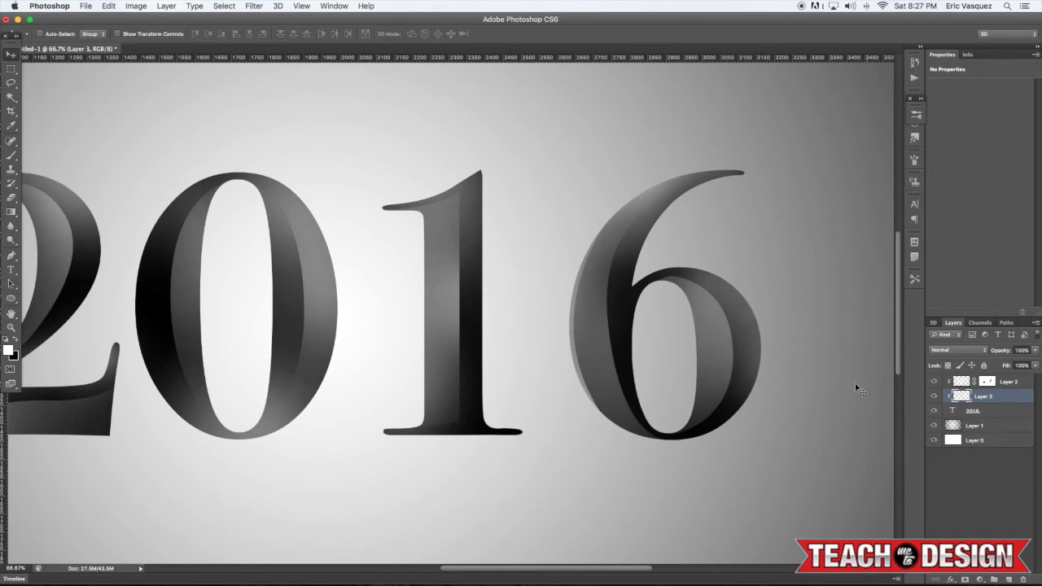
{"action": "key", "text": "m"}
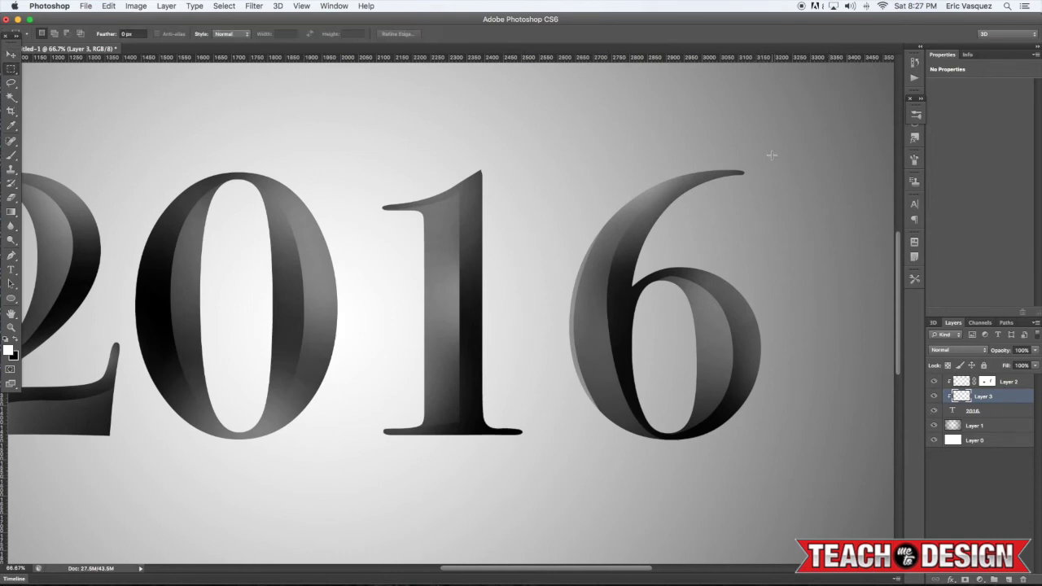
{"action": "left_click_drag", "start_coordinate": [772, 154], "coordinate": [557, 502]}
{"action": "scroll", "coordinate": [579, 472], "scroll_direction": "left", "scroll_amount": 1}
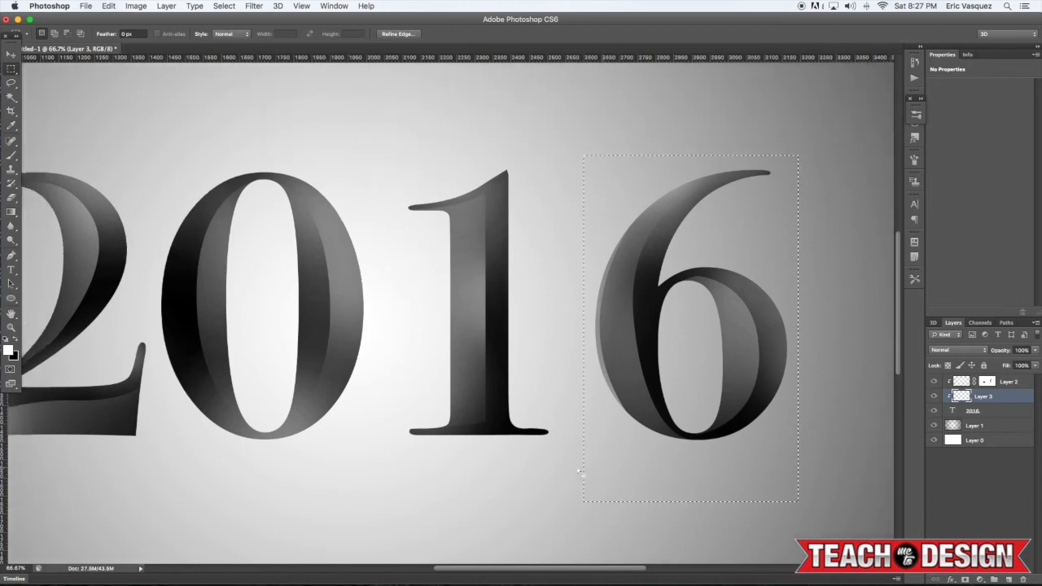
{"action": "key", "text": "super+t"}
{"action": "scroll", "coordinate": [580, 472], "scroll_direction": "left", "scroll_amount": 2}
{"action": "scroll", "coordinate": [579, 473], "scroll_direction": "up", "scroll_amount": 1}
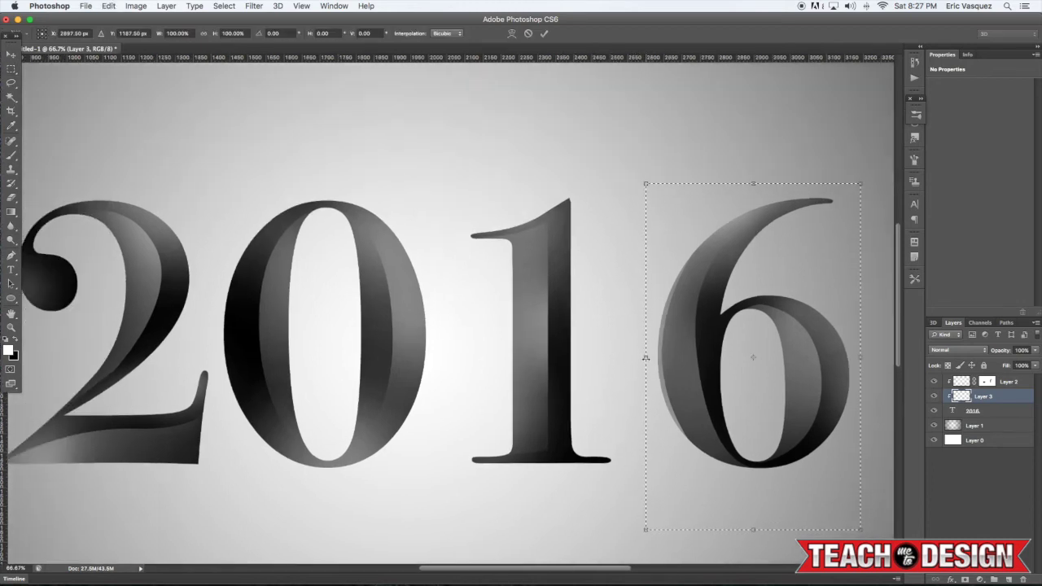
{"action": "left_click_drag", "start_coordinate": [645, 357], "coordinate": [641, 357]}
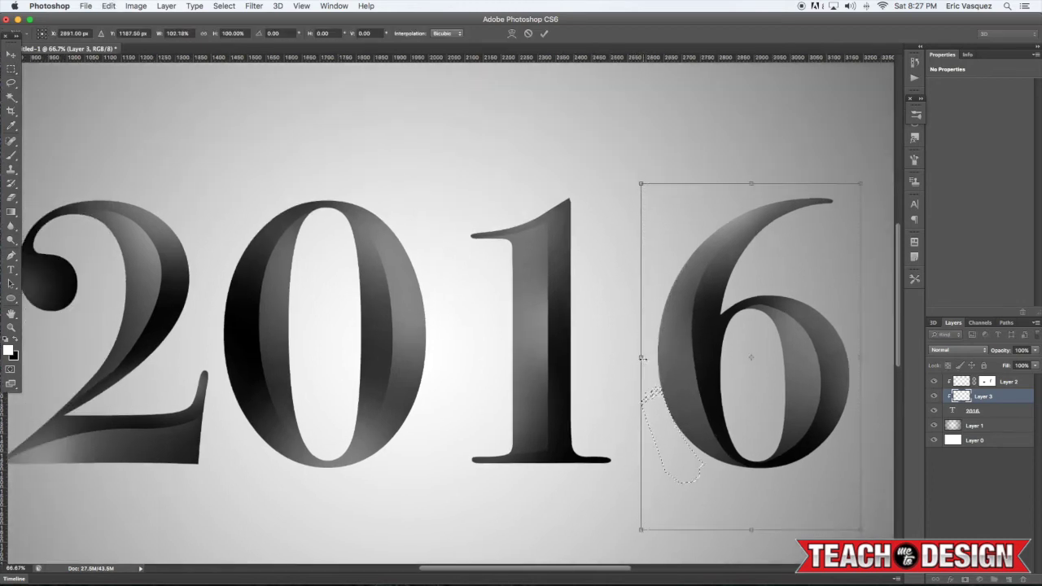
{"action": "key", "text": "Return"}
{"action": "key", "text": "super+d"}
Release Layers 3 and 2 from the text's clipping mask to inspect the paint outside the numerals, then clip both layers again
{"action": "scroll", "coordinate": [642, 350], "scroll_direction": "right", "scroll_amount": 2}
{"action": "scroll", "coordinate": [642, 350], "scroll_direction": "down", "scroll_amount": 1}
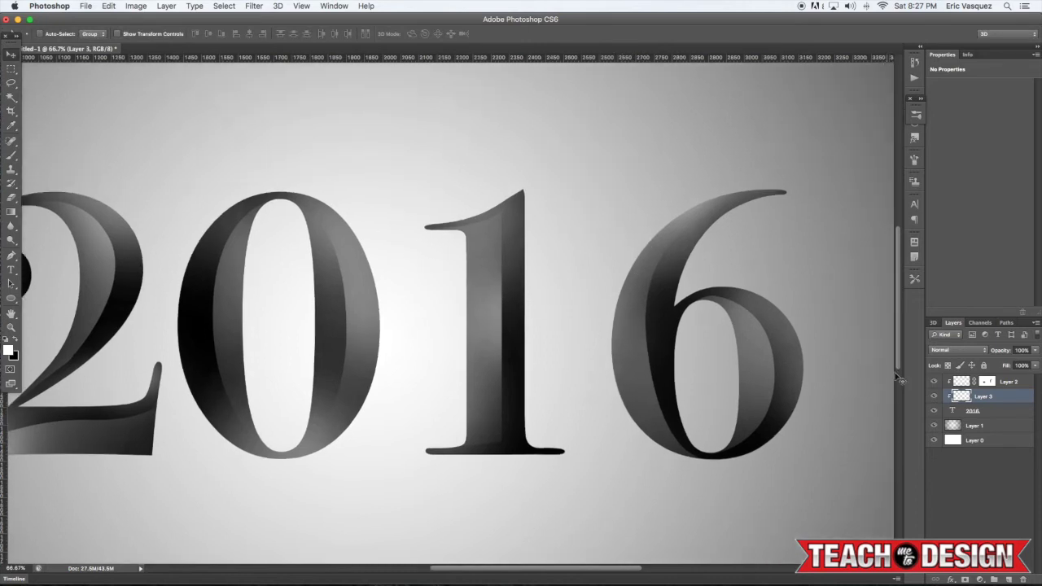
{"action": "left_click", "coordinate": [935, 399]}
{"action": "left_click", "coordinate": [935, 399]}
{"action": "left_click", "coordinate": [977, 404], "text": "alt"}
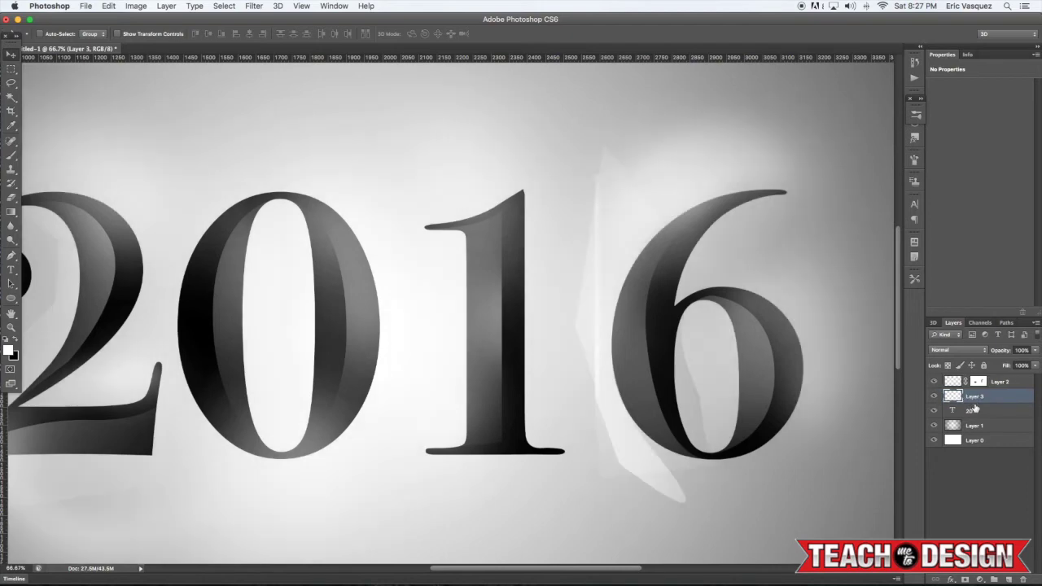
{"action": "key", "text": "super+minus"}
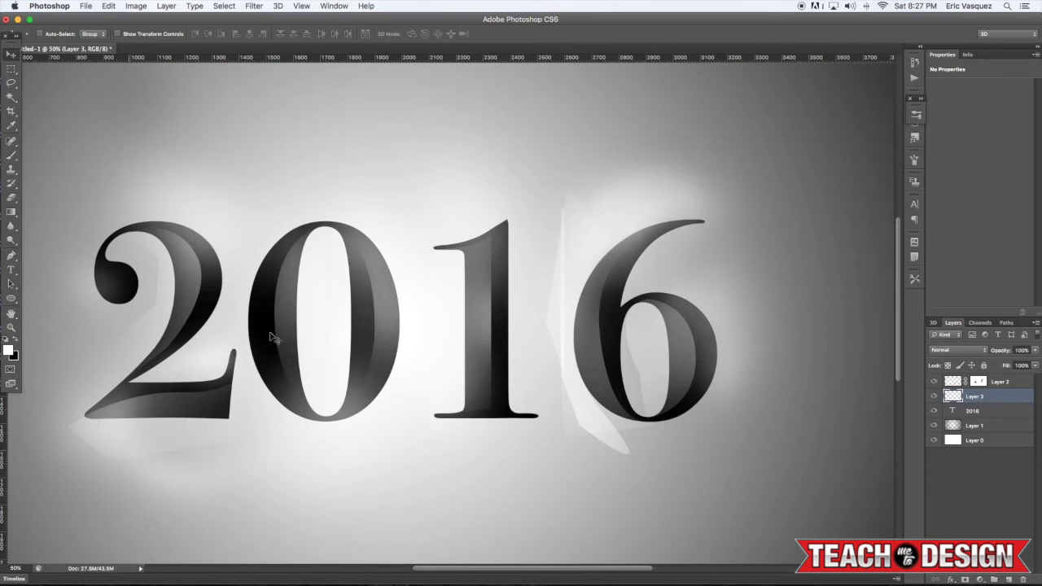
{"action": "left_click", "coordinate": [980, 401], "text": "alt"}
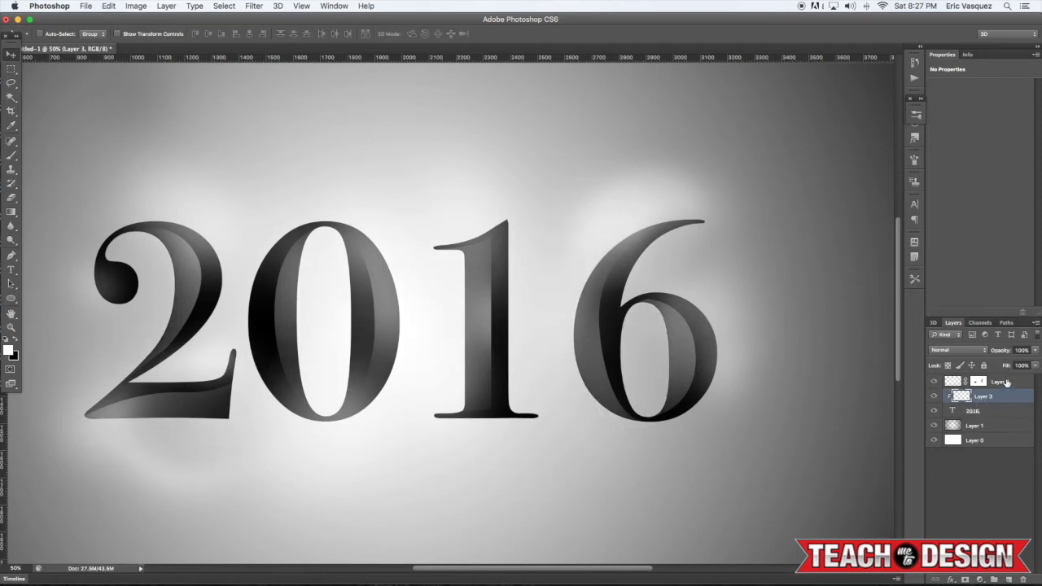
{"action": "left_click", "coordinate": [1001, 383]}
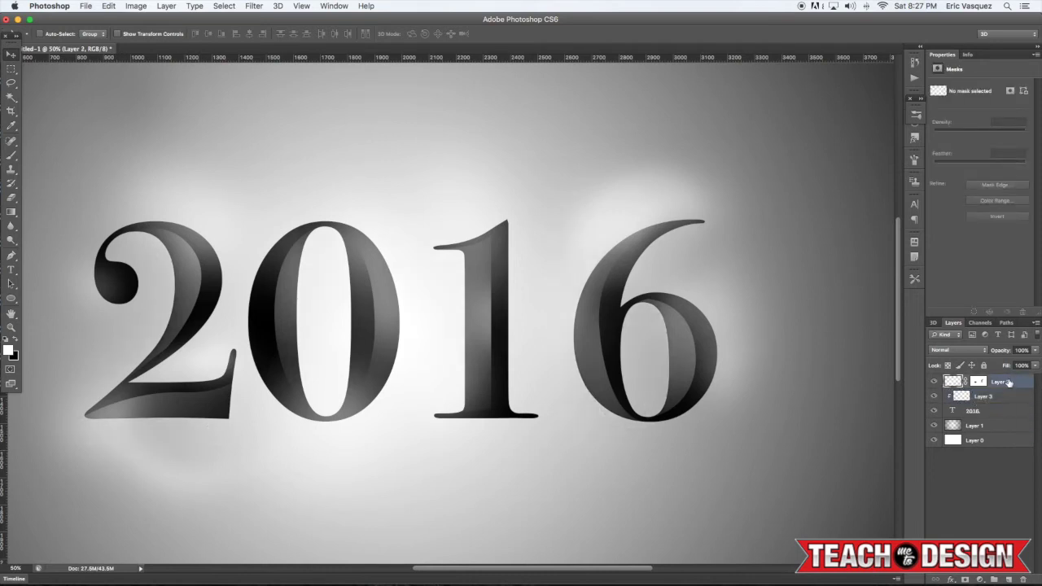
{"action": "left_click", "coordinate": [1009, 386], "text": "alt"}
Merge Layer 3 and Layer 2 into a single shading layer clipped to the 2016 text
{"action": "left_click", "coordinate": [988, 399]}
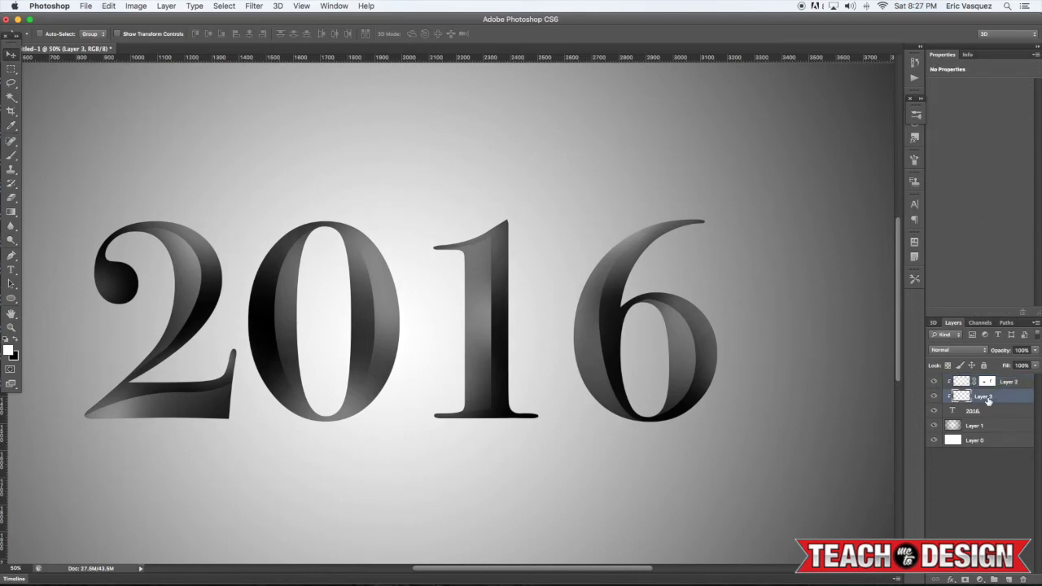
{"action": "left_click", "coordinate": [1009, 383], "text": "shift"}
{"action": "key", "text": "ctrl+e"}
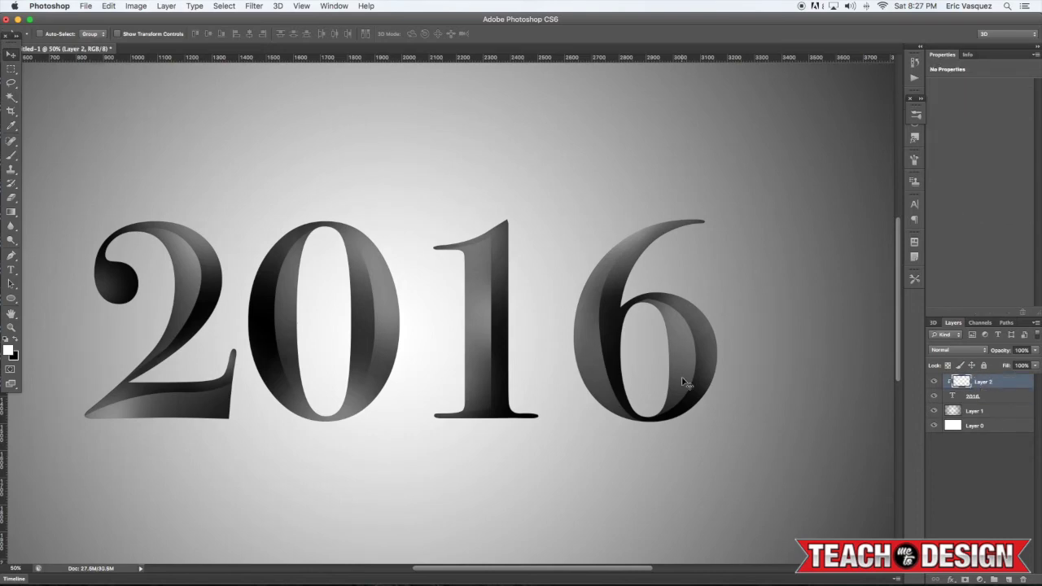
Create a new empty layer and place it directly below the 2016 text layer
{"action": "key", "text": "ctrl+minus"}
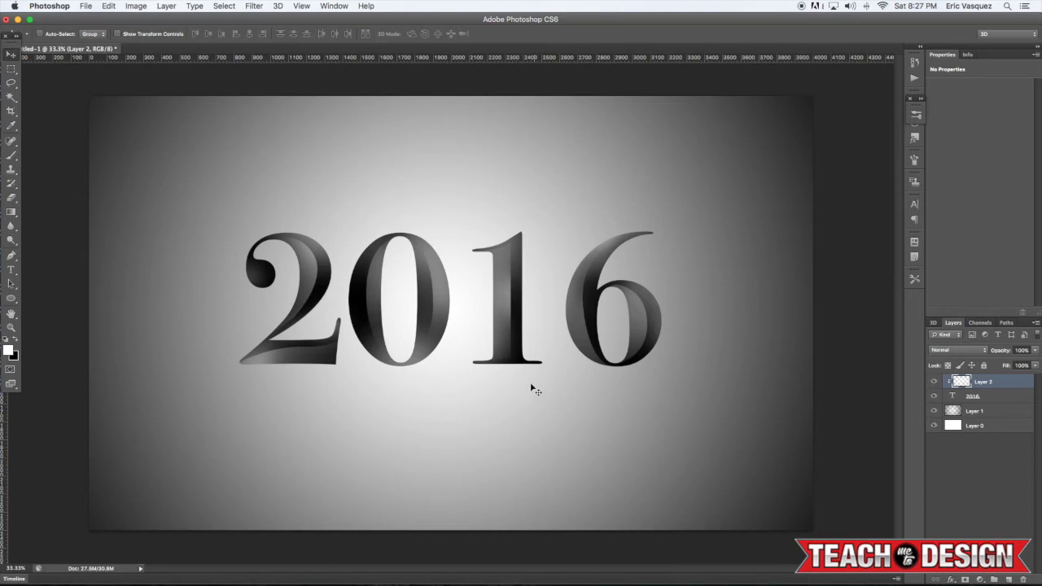
{"action": "key", "text": "l"}
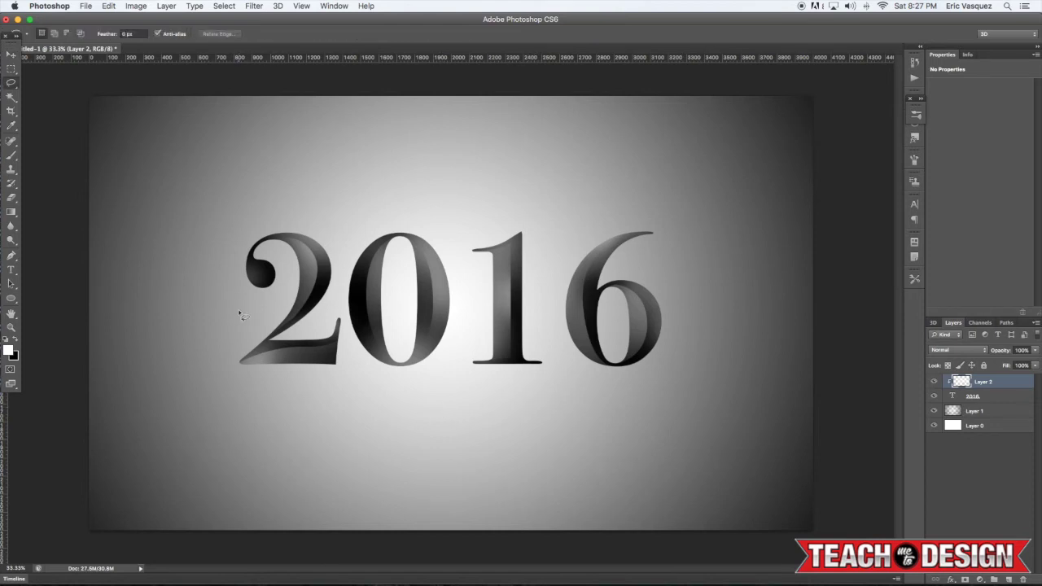
{"action": "key", "text": "super+alt+shift+n"}
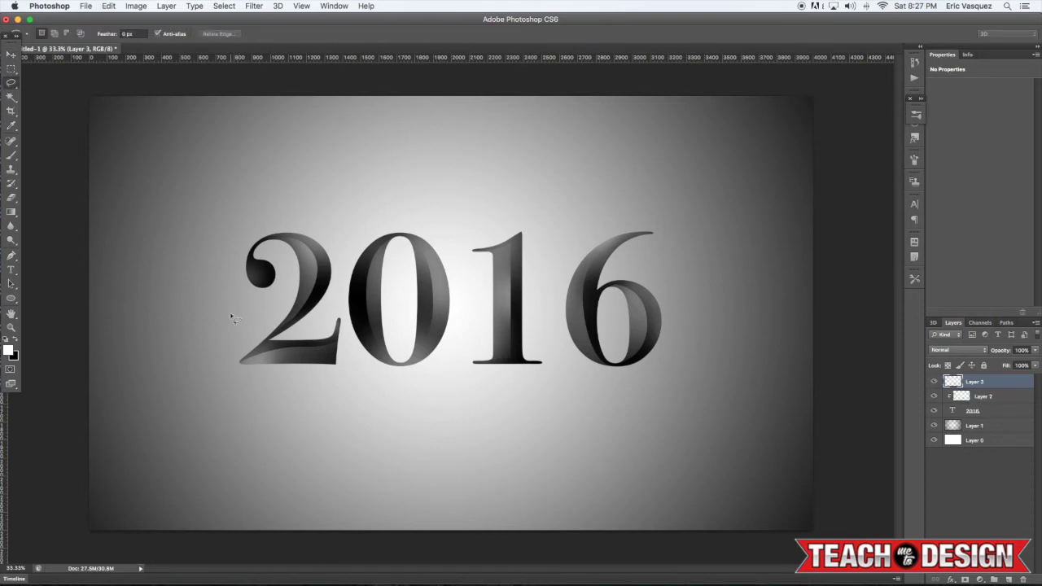
{"action": "left_click_drag", "start_coordinate": [1006, 381], "coordinate": [1006, 417]}
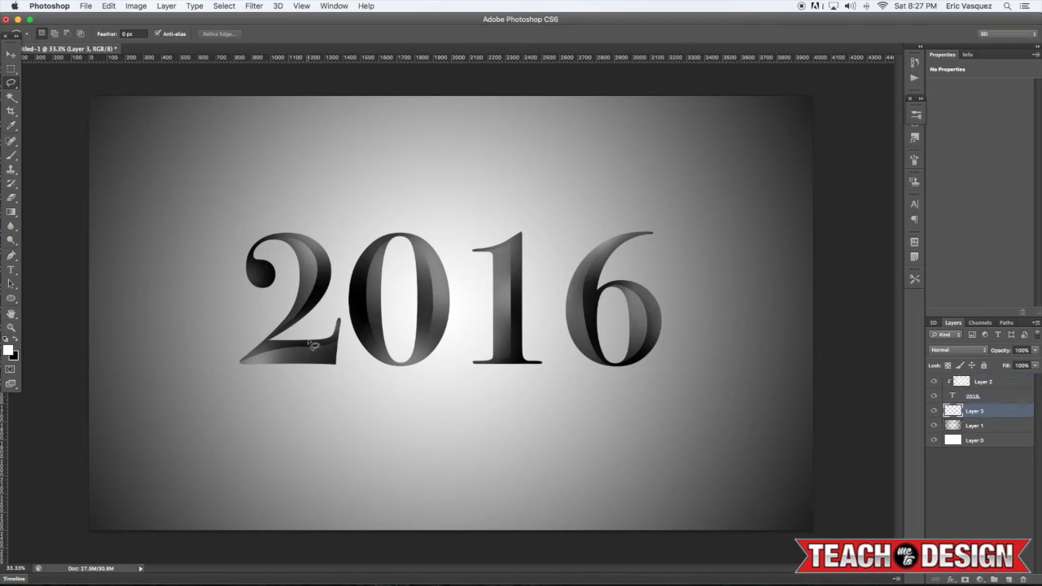
Draw a closed freehand lasso selection winding across the numerals, around the 6 and back beneath the text
{"action": "mouse_move", "coordinate": [205, 349]}
{"action": "left_mouse_down"}
{"action": "mouse_move", "coordinate": [287, 325]}
{"action": "mouse_move", "coordinate": [355, 345]}
{"action": "mouse_move", "coordinate": [427, 334]}
{"action": "mouse_move", "coordinate": [531, 282]}
{"action": "mouse_move", "coordinate": [605, 293]}
{"action": "left_mouse_up"}
{"action": "mouse_move", "coordinate": [617, 243]}
{"action": "left_mouse_down"}
{"action": "mouse_move", "coordinate": [579, 223]}
{"action": "mouse_move", "coordinate": [596, 192]}
{"action": "left_mouse_up"}
{"action": "mouse_move", "coordinate": [686, 209]}
{"action": "left_mouse_down"}
{"action": "mouse_move", "coordinate": [719, 246]}
{"action": "mouse_move", "coordinate": [730, 326]}
{"action": "left_mouse_up"}
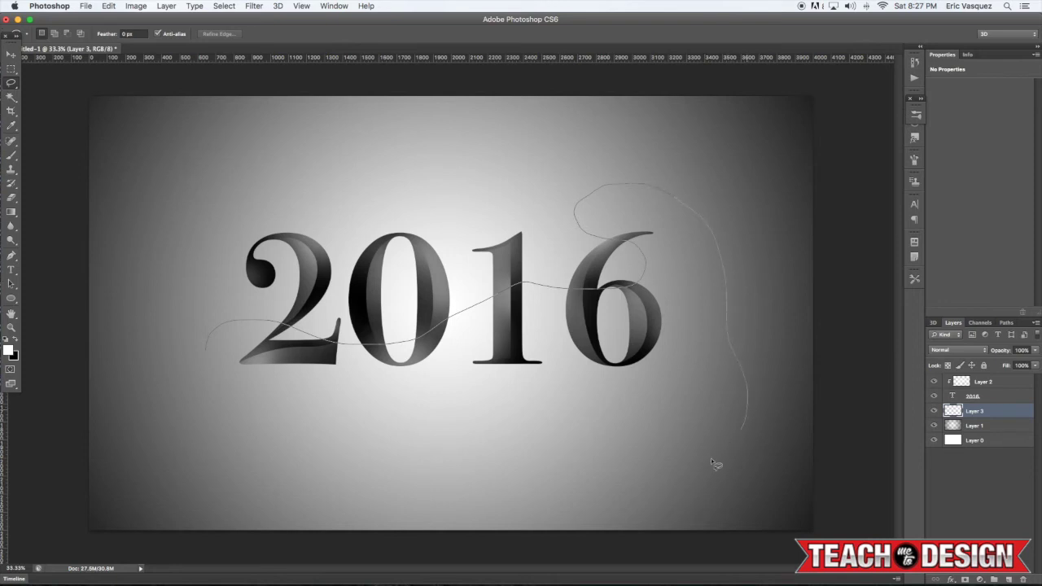
{"action": "mouse_move", "coordinate": [711, 459]}
{"action": "left_mouse_down"}
{"action": "mouse_move", "coordinate": [599, 452]}
{"action": "mouse_move", "coordinate": [494, 401]}
{"action": "mouse_move", "coordinate": [411, 424]}
{"action": "mouse_move", "coordinate": [356, 457]}
{"action": "mouse_move", "coordinate": [246, 455]}
{"action": "mouse_move", "coordinate": [243, 418]}
{"action": "left_mouse_up"}
{"action": "left_click_drag", "start_coordinate": [205, 363], "coordinate": [209, 353]}
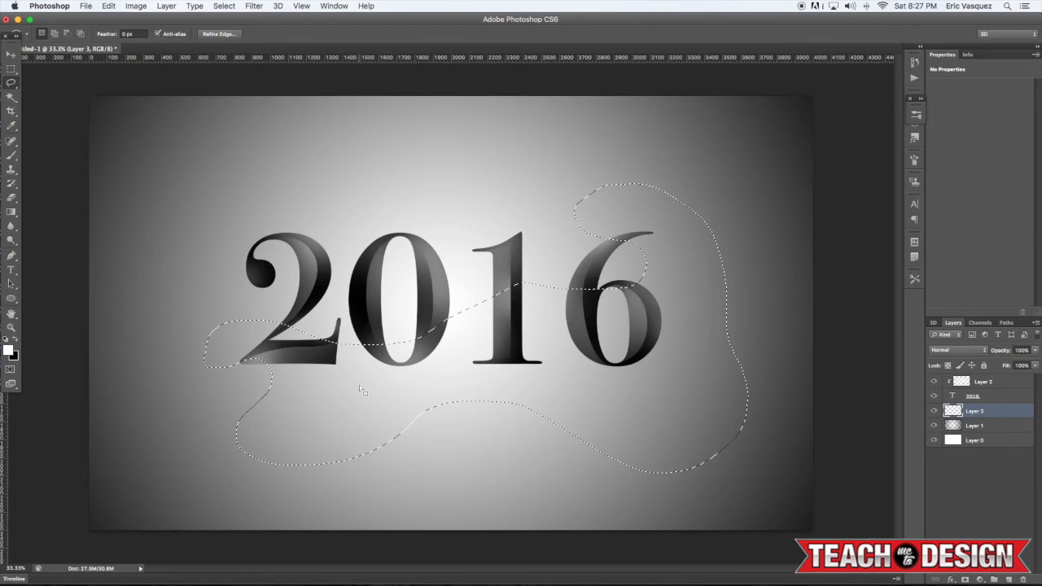
Paint white along the edges inside the freehand selection with an 1100 px brush at 20% opacity, then deselect
{"action": "key", "text": "b"}
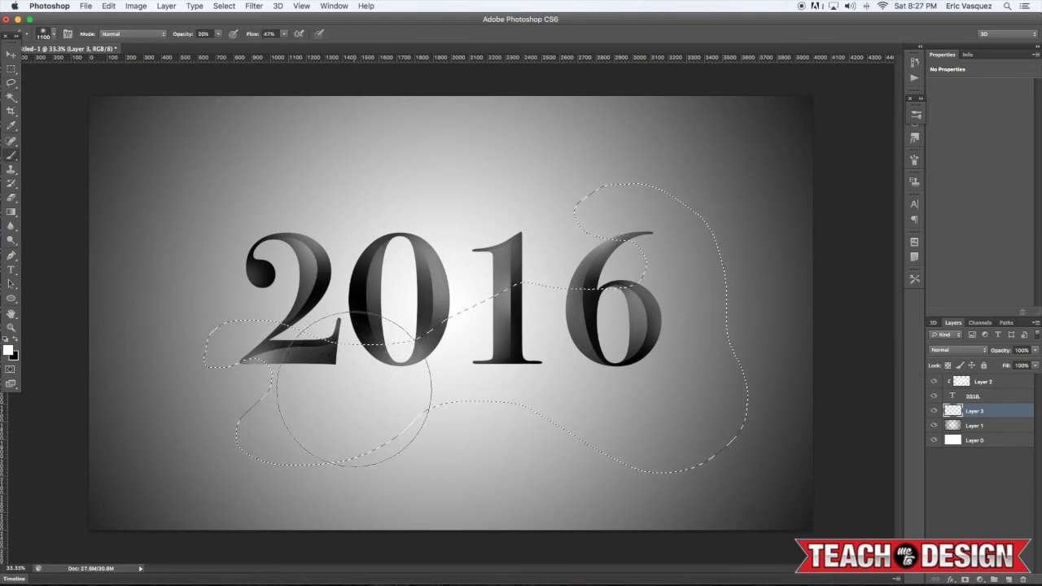
{"action": "left_click", "coordinate": [250, 358]}
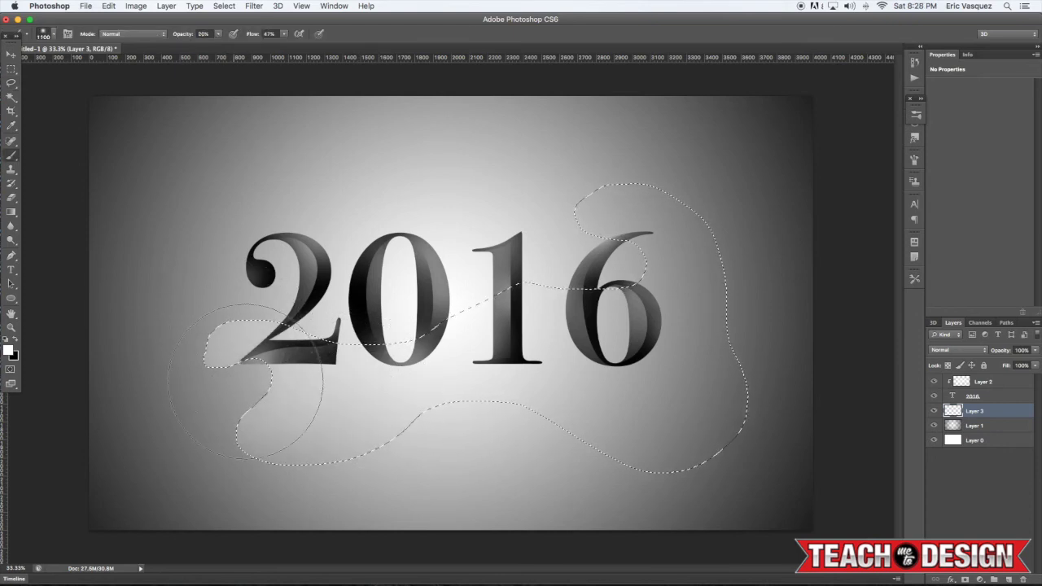
{"action": "left_click", "coordinate": [249, 353]}
{"action": "left_click_drag", "start_coordinate": [248, 351], "coordinate": [432, 346]}
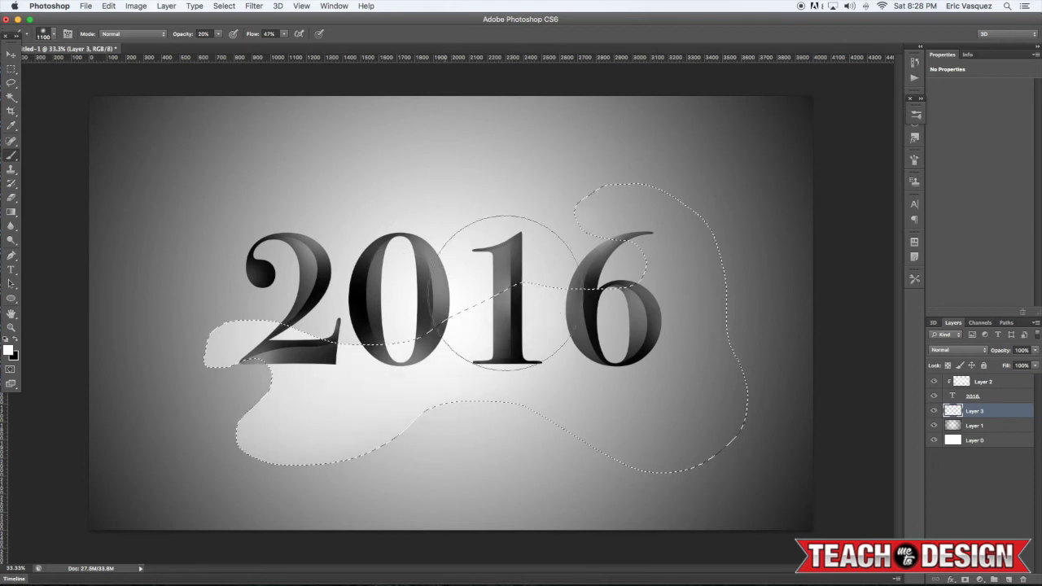
{"action": "mouse_move", "coordinate": [574, 285]}
{"action": "left_mouse_down"}
{"action": "mouse_move", "coordinate": [605, 199]}
{"action": "mouse_move", "coordinate": [662, 236]}
{"action": "mouse_move", "coordinate": [578, 203]}
{"action": "left_mouse_up"}
{"action": "mouse_move", "coordinate": [742, 470]}
{"action": "left_mouse_down"}
{"action": "mouse_move", "coordinate": [742, 416]}
{"action": "mouse_move", "coordinate": [710, 474]}
{"action": "mouse_move", "coordinate": [742, 440]}
{"action": "mouse_move", "coordinate": [735, 465]}
{"action": "left_mouse_up"}
{"action": "key", "text": "super+d"}
Move the painted white shape up and to the left behind the numerals, then delete its layer
{"action": "key", "text": "v"}
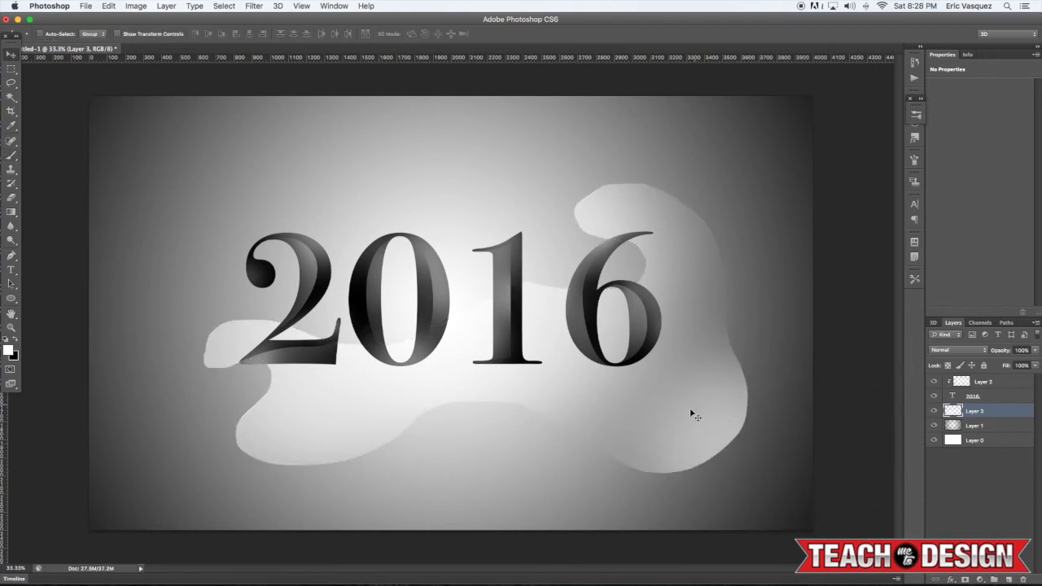
{"action": "left_click_drag", "start_coordinate": [693, 414], "coordinate": [639, 355]}
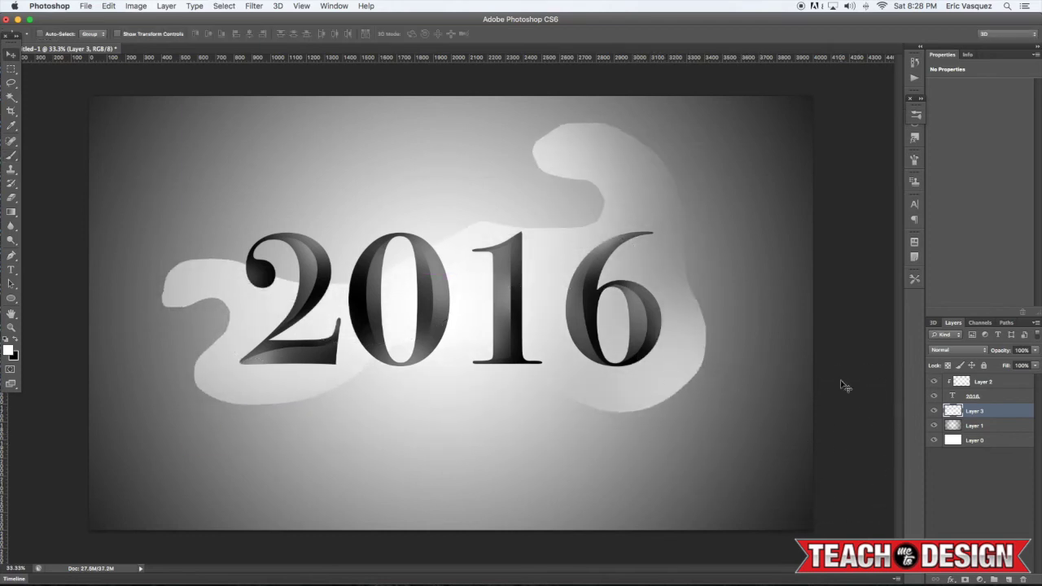
{"action": "key", "text": "Delete"}
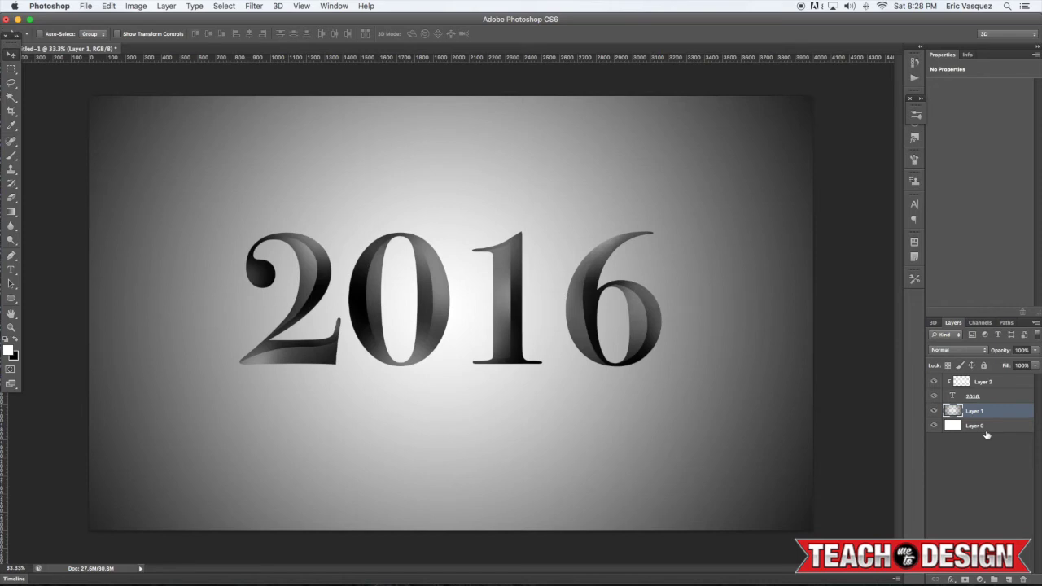
Create a new layer directly above Layer 0 and fill it with a dark red foreground colour
{"action": "left_click", "coordinate": [987, 434]}
{"action": "key", "text": "super+shift+alt+n"}
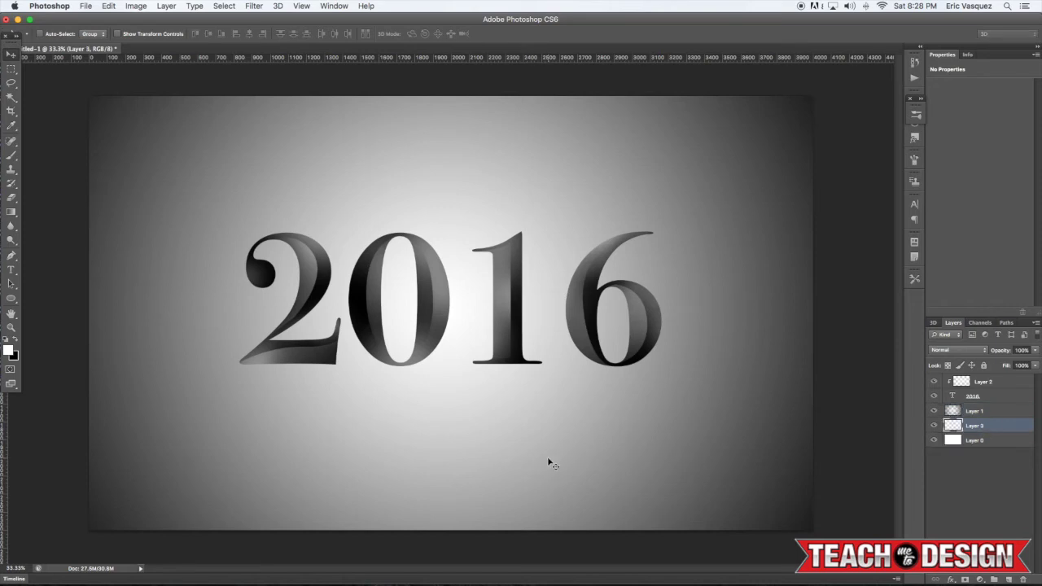
{"action": "key", "text": "x"}
{"action": "left_click", "coordinate": [8, 351]}
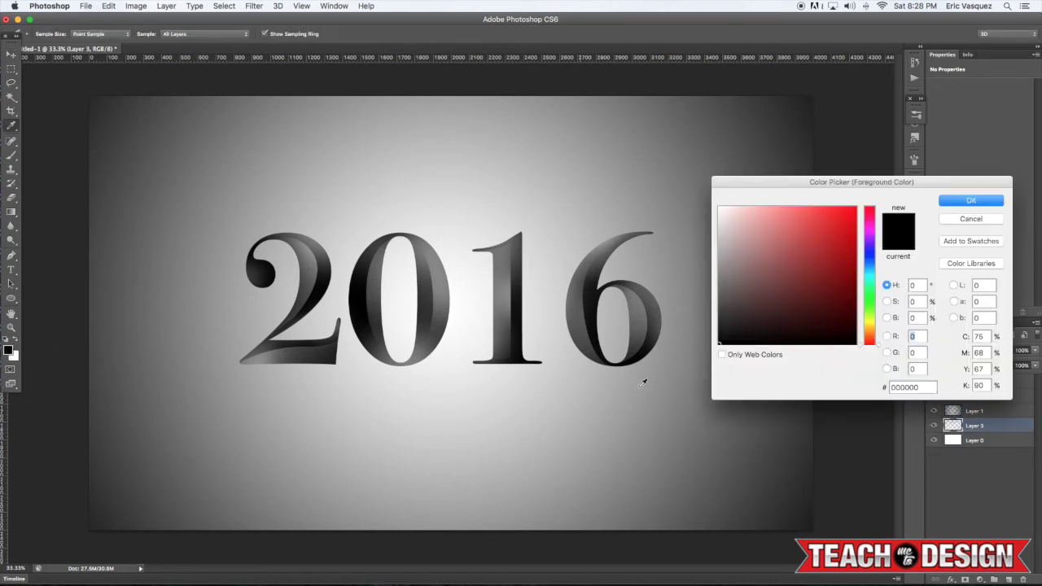
{"action": "left_click", "coordinate": [820, 274]}
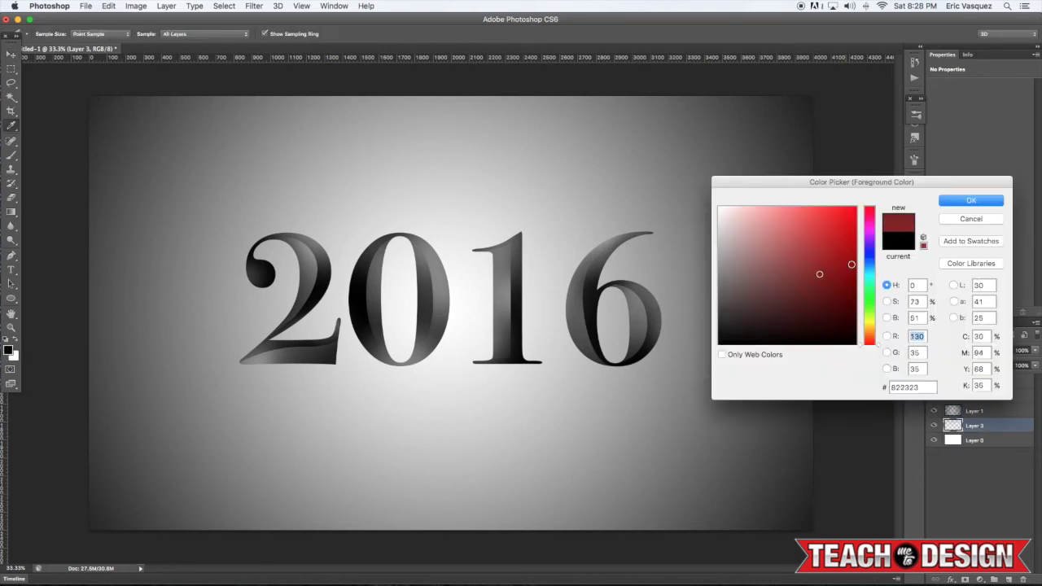
{"action": "left_click", "coordinate": [973, 201]}
{"action": "key", "text": "alt+BackSpace"}
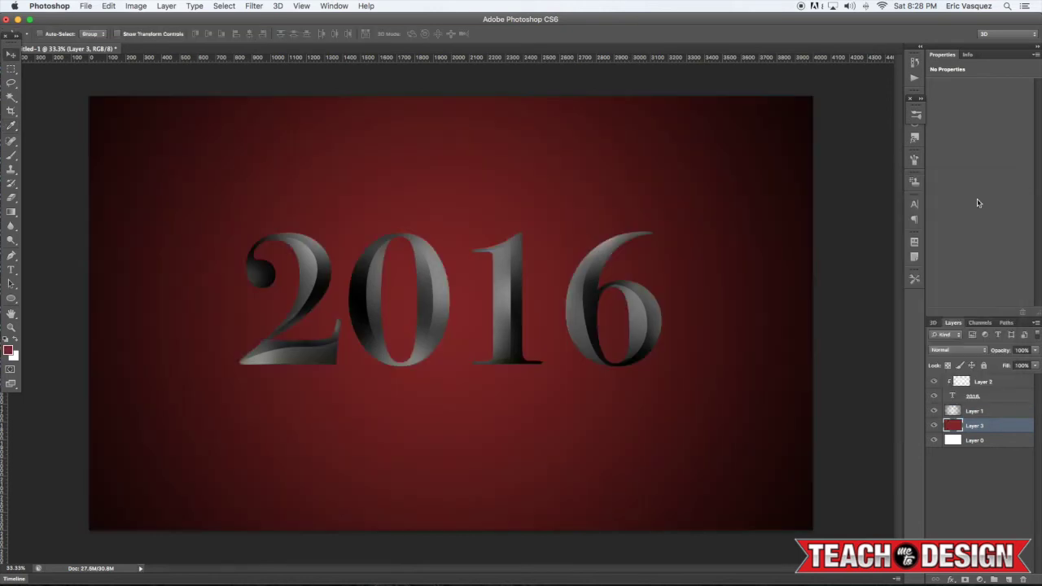
Set the red layer's blend mode to Multiply and move it directly above the 2016 text within the clipping group
{"action": "left_click", "coordinate": [943, 354]}
{"action": "left_click", "coordinate": [940, 380]}
{"action": "left_click_drag", "start_coordinate": [984, 429], "coordinate": [983, 404]}
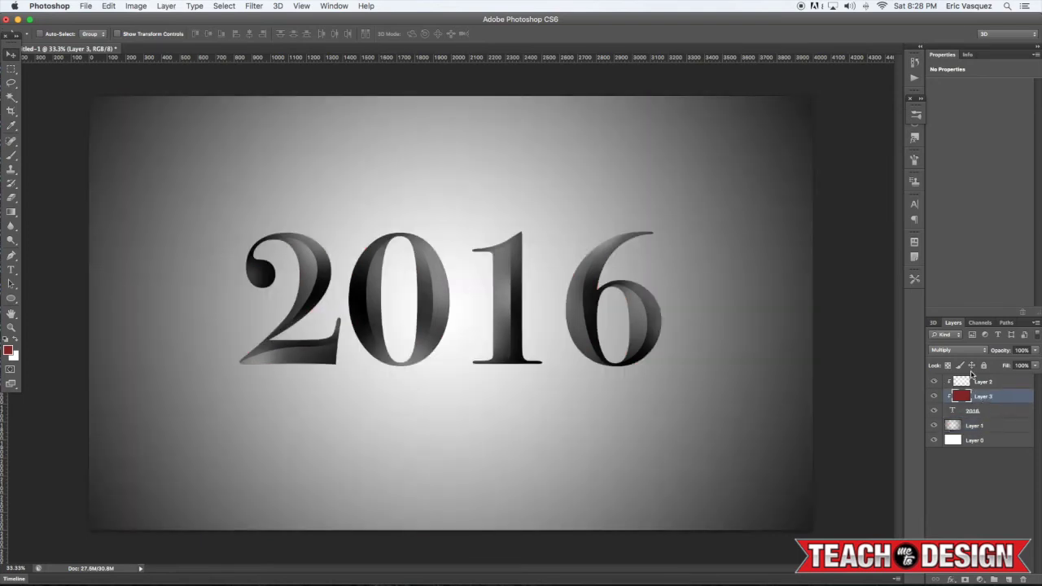
Change the red layer's blend mode to Overlay and raise it above the clipped shading layer
{"action": "left_click", "coordinate": [966, 353]}
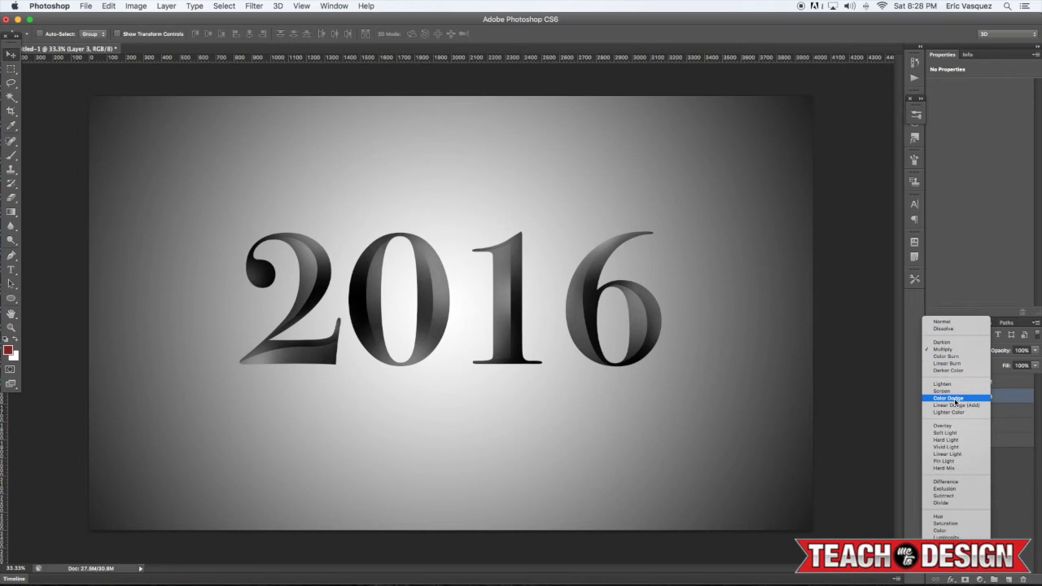
{"action": "left_click", "coordinate": [956, 427]}
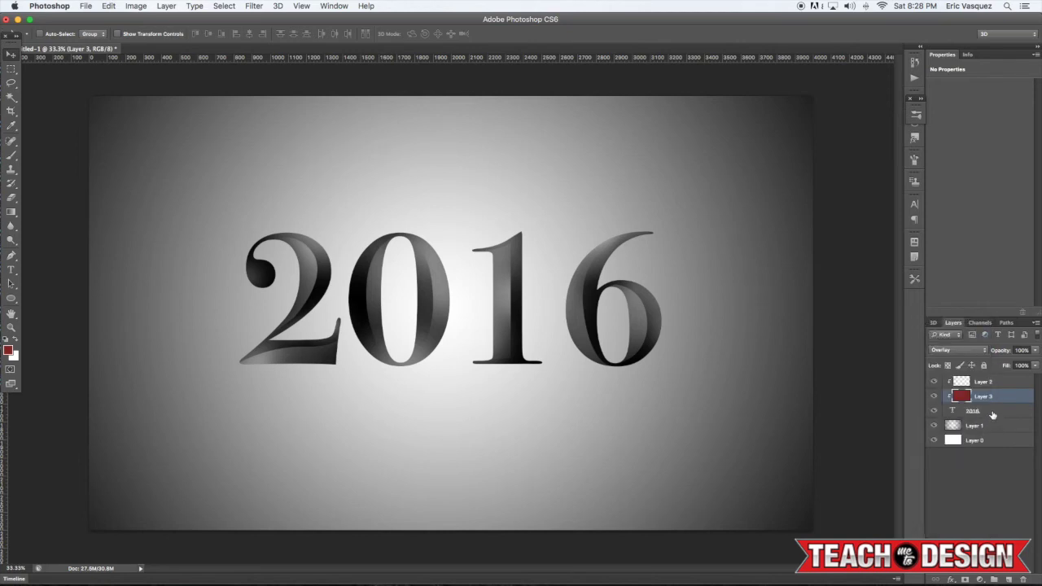
{"action": "key", "text": "super+bracketright"}
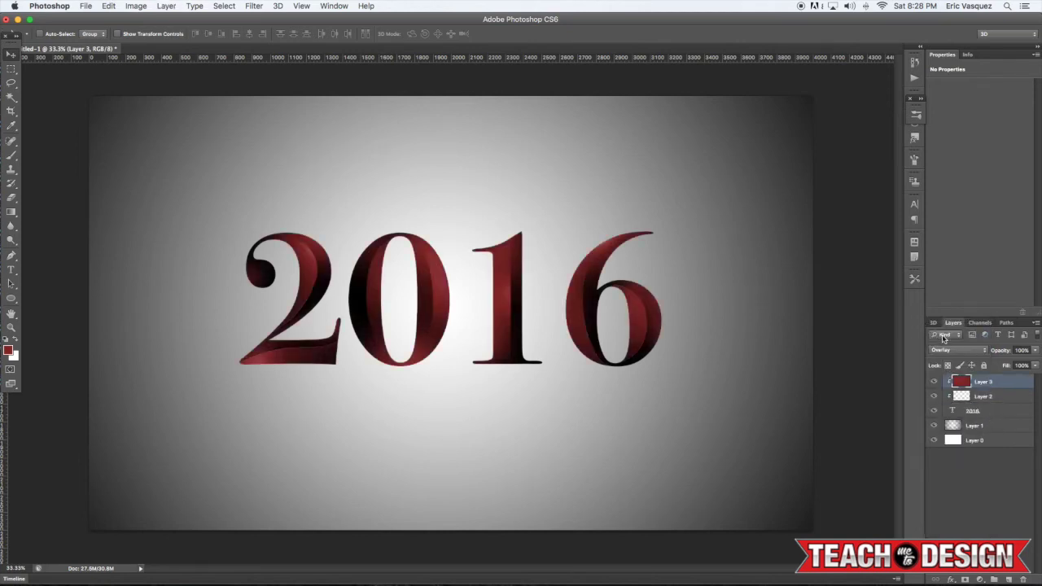
Compare the design with the red overlay layer and the gradient background layer each hidden and shown
{"action": "left_click", "coordinate": [934, 382]}
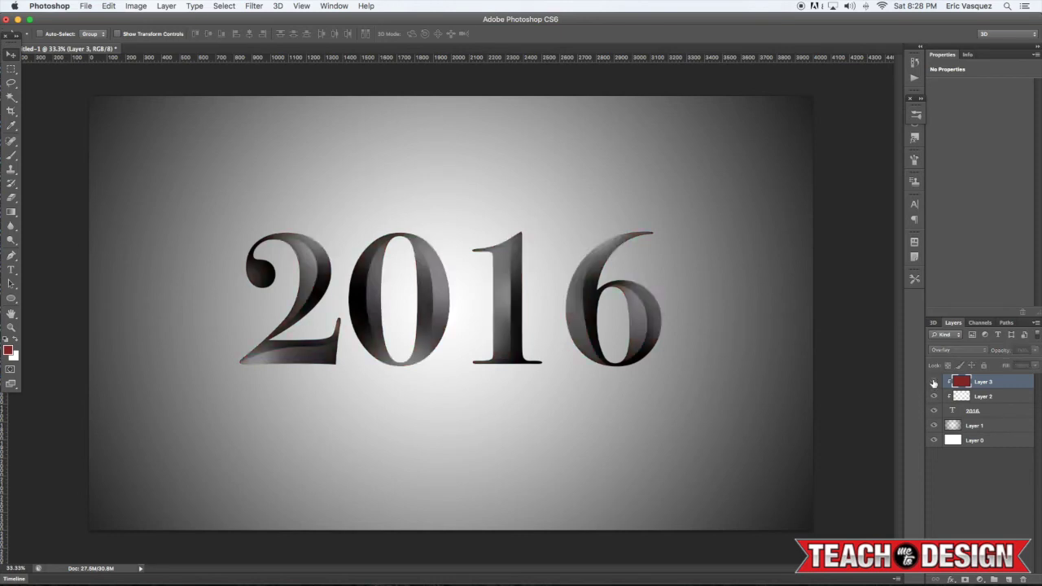
{"action": "left_click", "coordinate": [934, 382]}
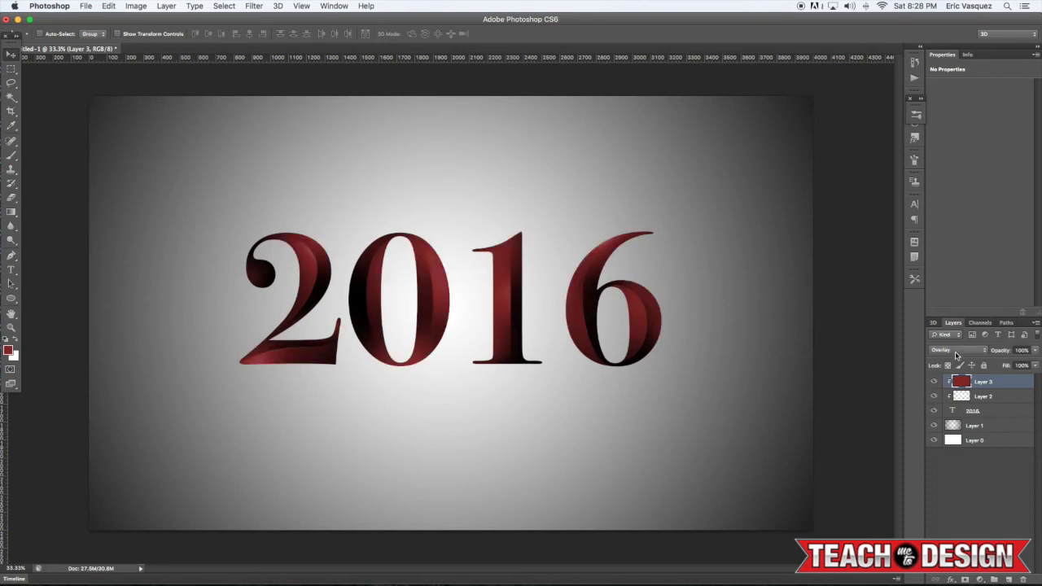
{"action": "left_click", "coordinate": [982, 425]}
{"action": "left_click", "coordinate": [934, 426]}
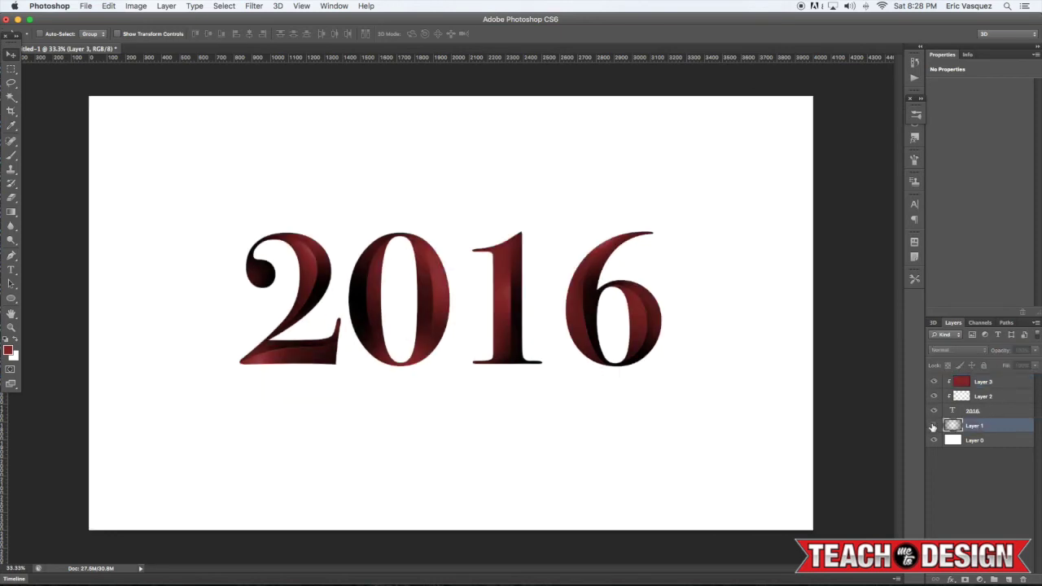
{"action": "left_click", "coordinate": [933, 425]}
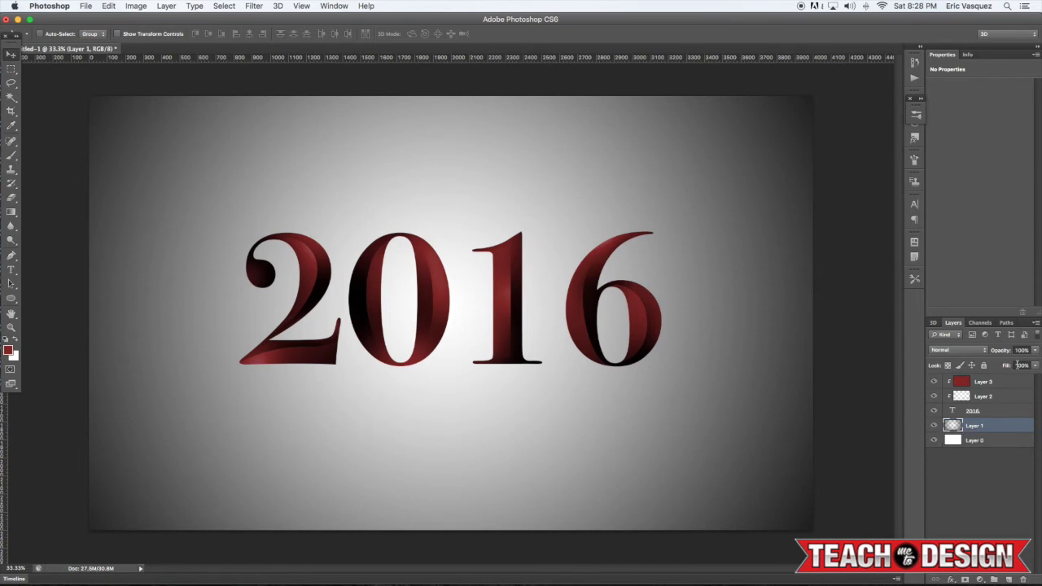
Create a new top layer and draw a white-to-transparent radial gradient glow between the 0 and the 1, with Reverse off
{"action": "left_click", "coordinate": [1005, 384]}
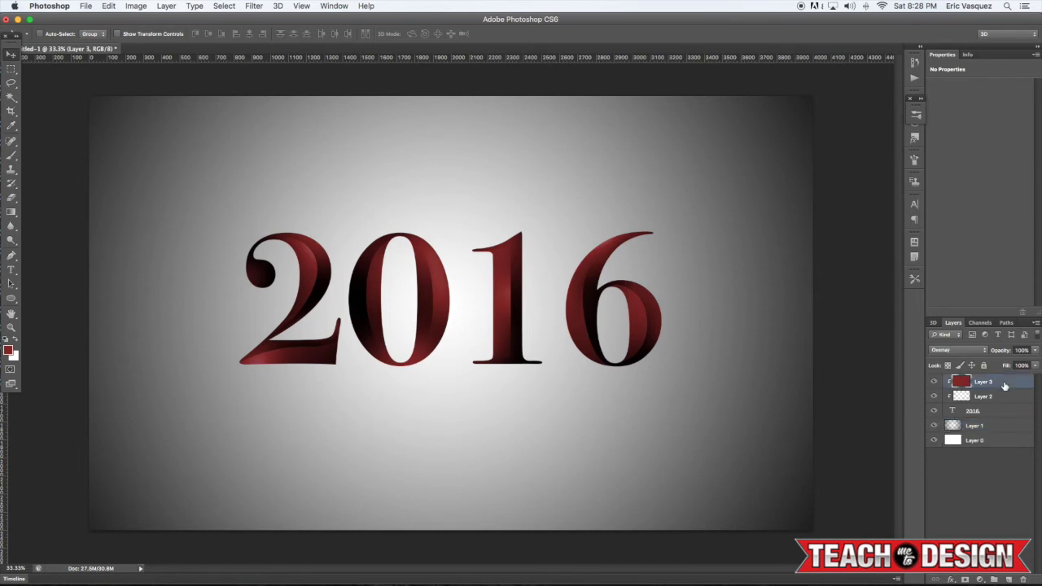
{"action": "key", "text": "super+shift+alt+n"}
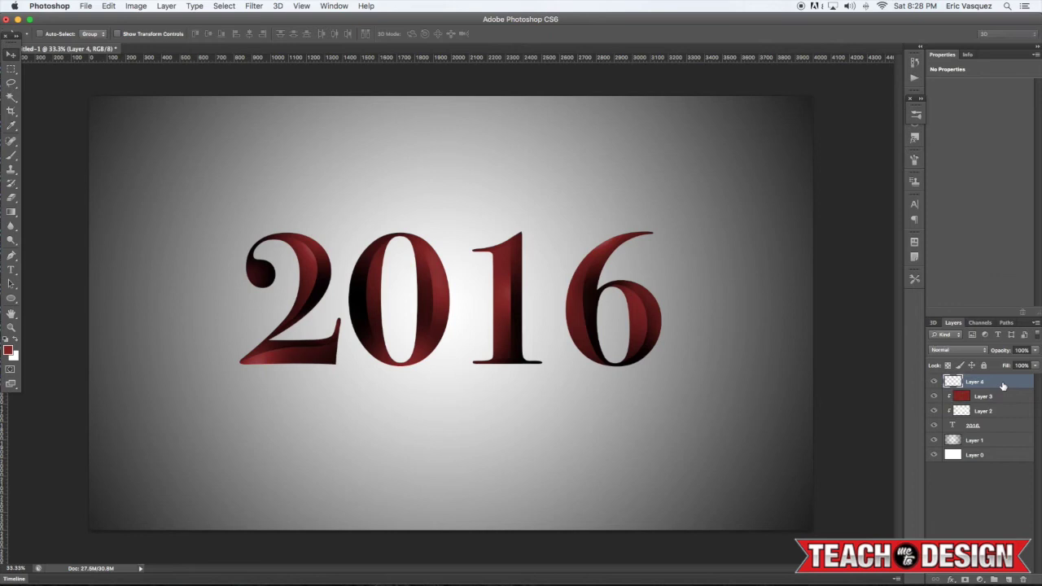
{"action": "key", "text": "g"}
{"action": "key", "text": "d"}
{"action": "key", "text": "x"}
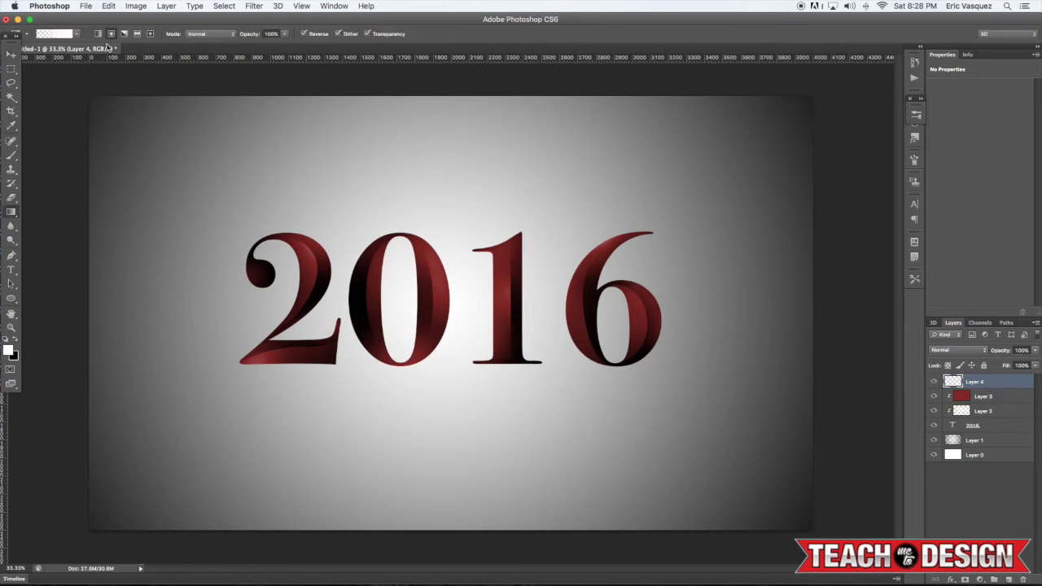
{"action": "left_click_drag", "start_coordinate": [303, 265], "coordinate": [337, 248]}
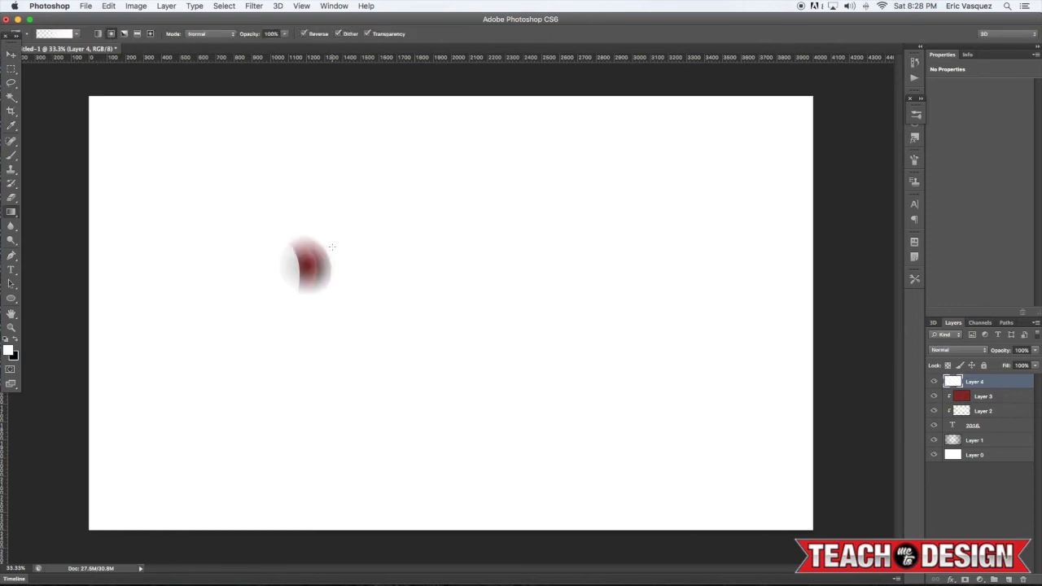
{"action": "key", "text": "super+z"}
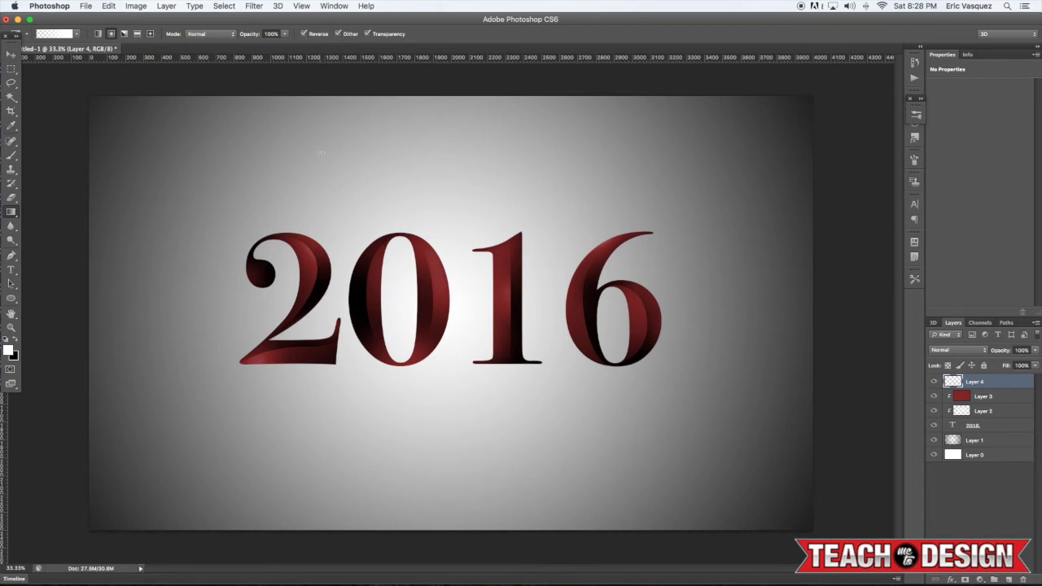
{"action": "left_click", "coordinate": [304, 35]}
{"action": "left_click_drag", "start_coordinate": [448, 276], "coordinate": [519, 247]}
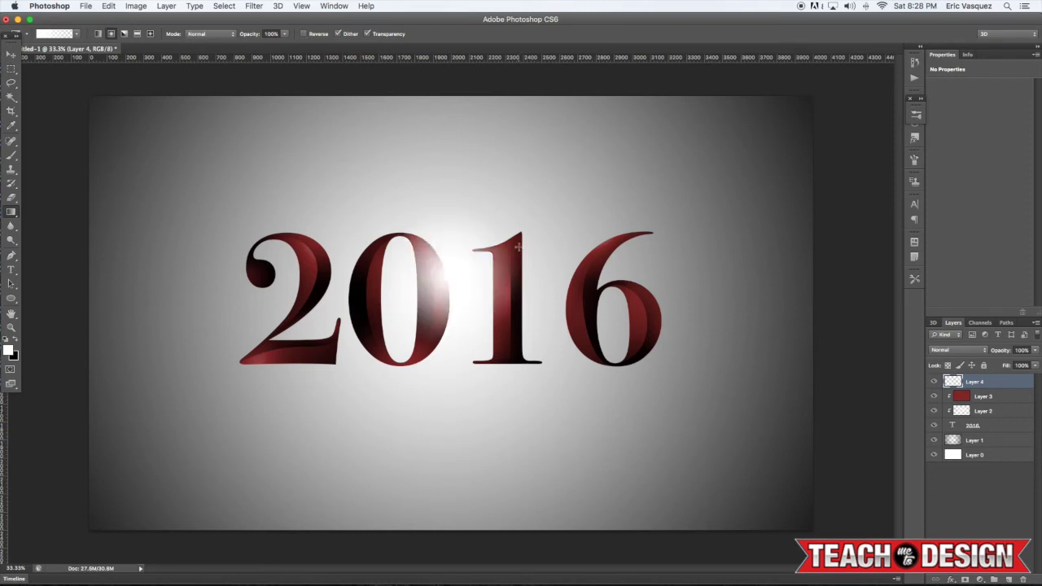
Move the white glow slightly down and to the right between the 0 and the 1, and scale it down a little
{"action": "key", "text": "v"}
{"action": "left_click_drag", "start_coordinate": [455, 277], "coordinate": [474, 303]}
{"action": "key", "text": "super+t"}
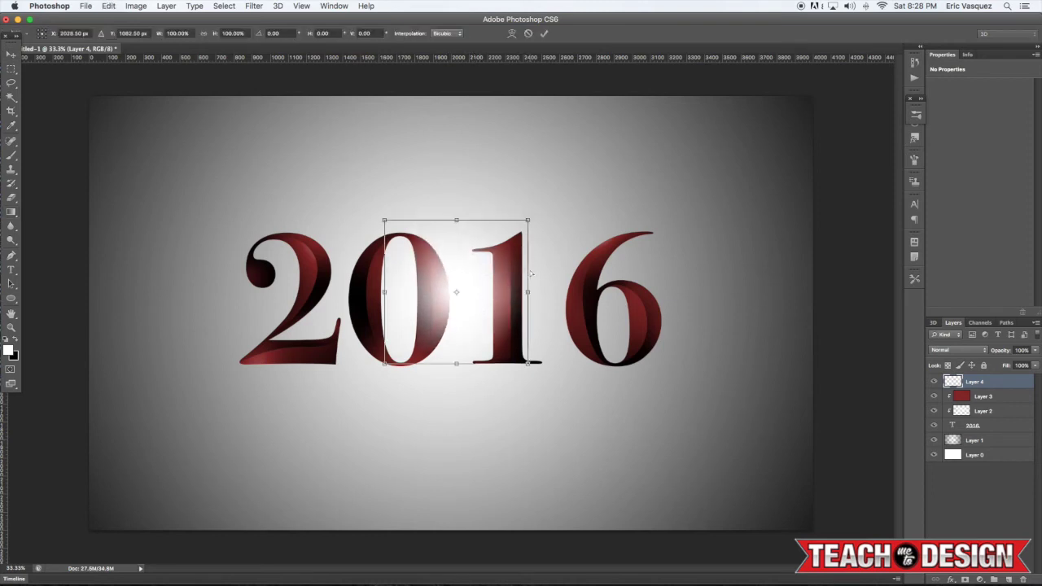
{"action": "left_click_drag", "start_coordinate": [533, 217], "coordinate": [526, 240]}
{"action": "key", "text": "Return"}
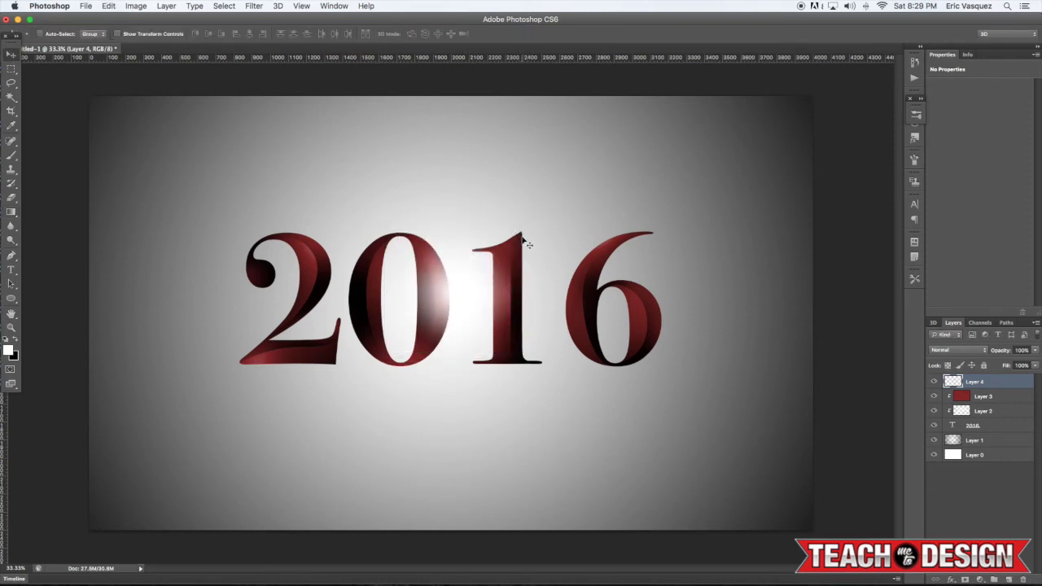
Duplicate the glow layer, place the copy over the outer curve of the 6, and scale it down
{"action": "left_click_drag", "start_coordinate": [460, 292], "coordinate": [578, 281]}
{"action": "key", "text": "super+j"}
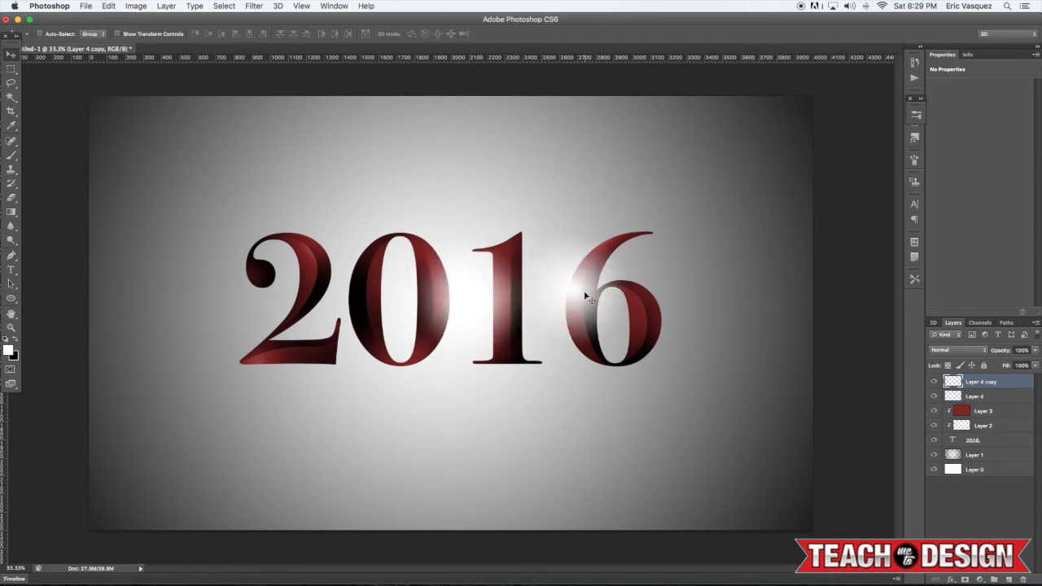
{"action": "key", "text": "super+t"}
{"action": "left_click_drag", "start_coordinate": [636, 229], "coordinate": [573, 282]}
{"action": "key", "text": "Return"}
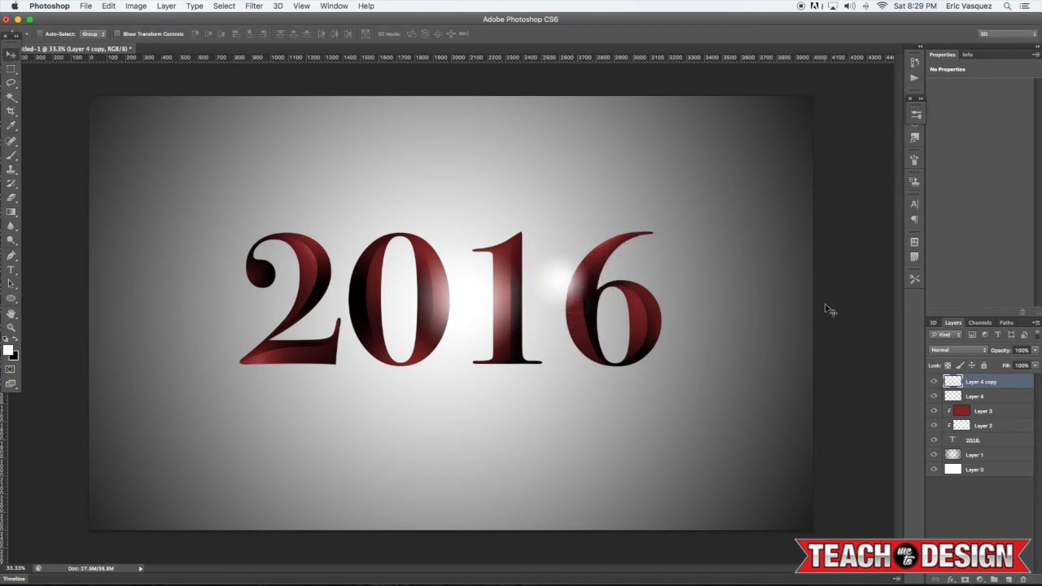
Set the copied glow's blend mode to Overlay and move it lower along the outer curve of the 6
{"action": "left_click", "coordinate": [950, 350]}
{"action": "left_click", "coordinate": [959, 458]}
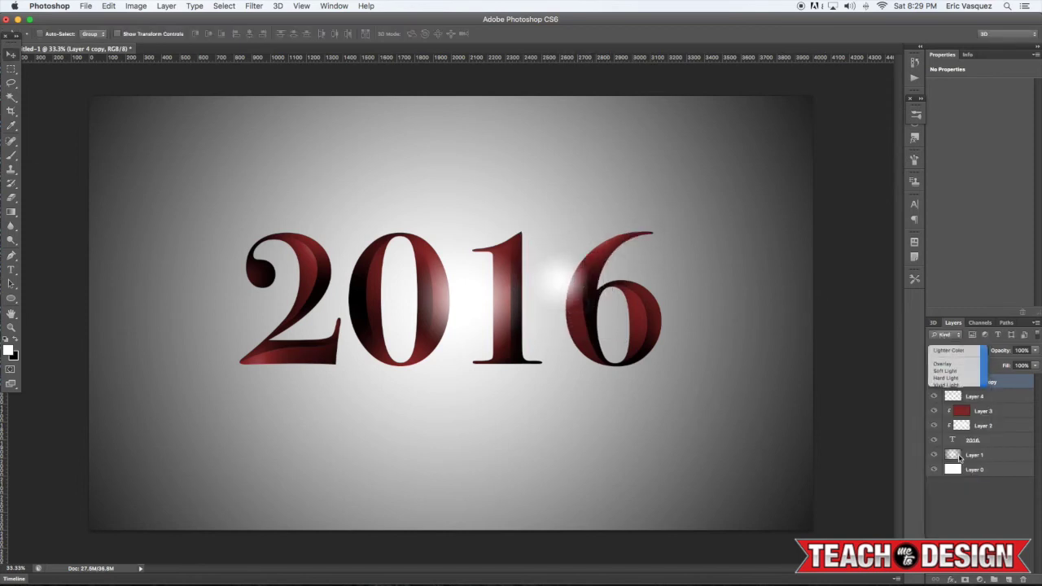
{"action": "left_click_drag", "start_coordinate": [581, 295], "coordinate": [581, 335]}
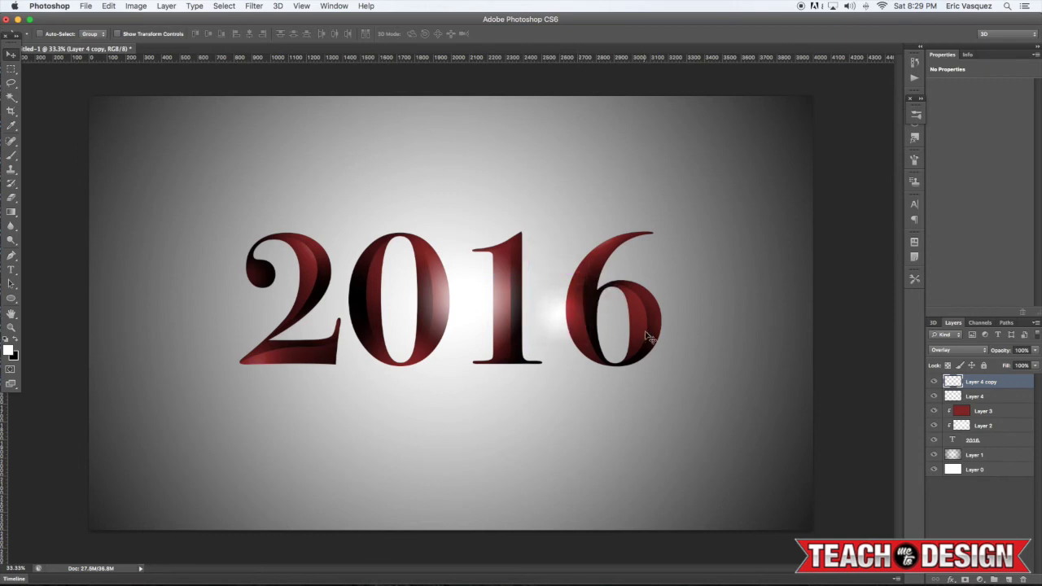
Set the original glow on Layer 4 to the Overlay blend mode, leaving its size as it is
{"action": "left_click", "coordinate": [985, 400]}
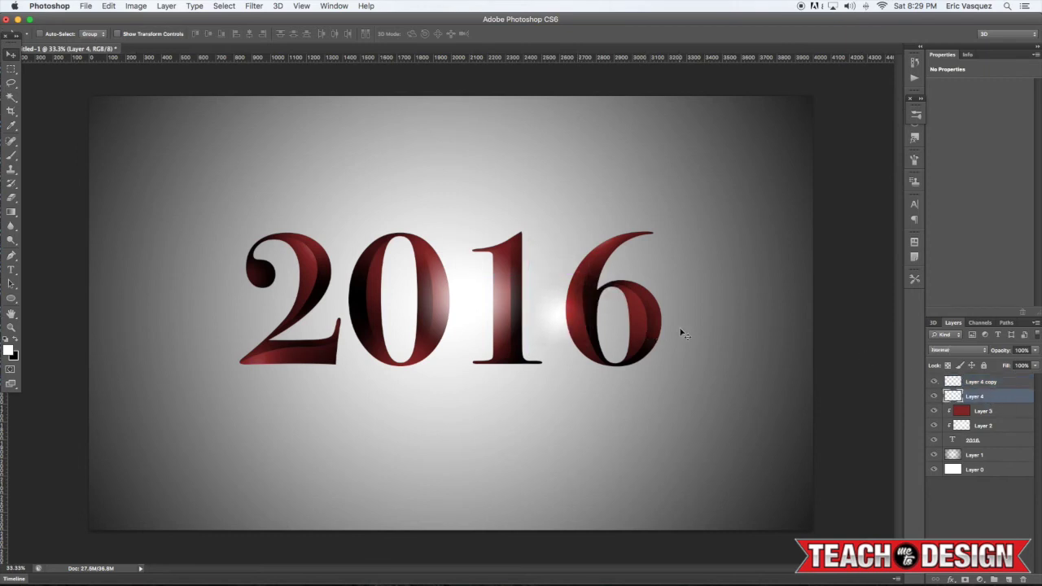
{"action": "key", "text": "super+t"}
{"action": "left_click", "coordinate": [966, 352]}
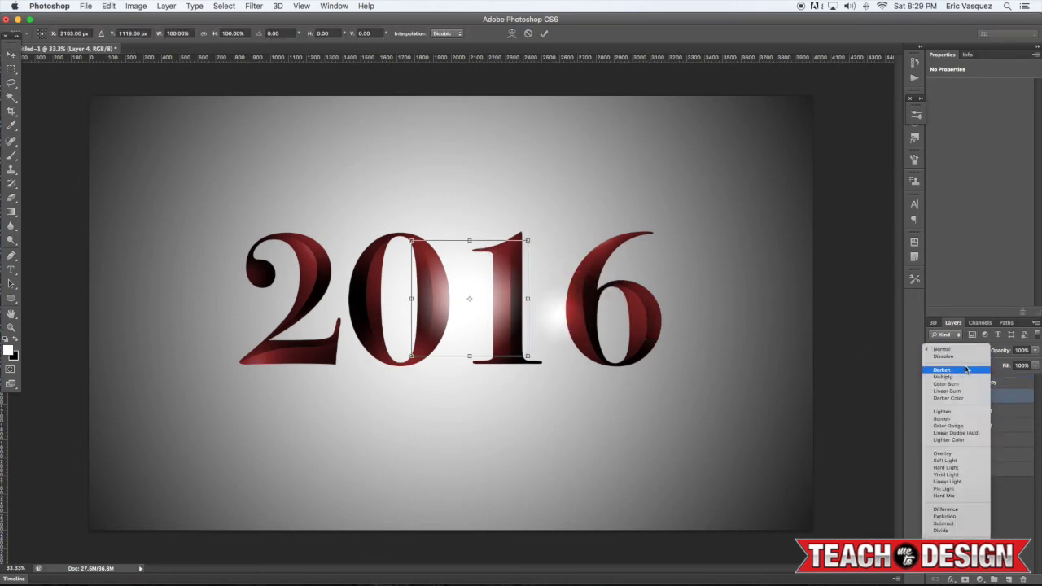
{"action": "left_click", "coordinate": [961, 455]}
{"action": "key", "text": "Escape"}
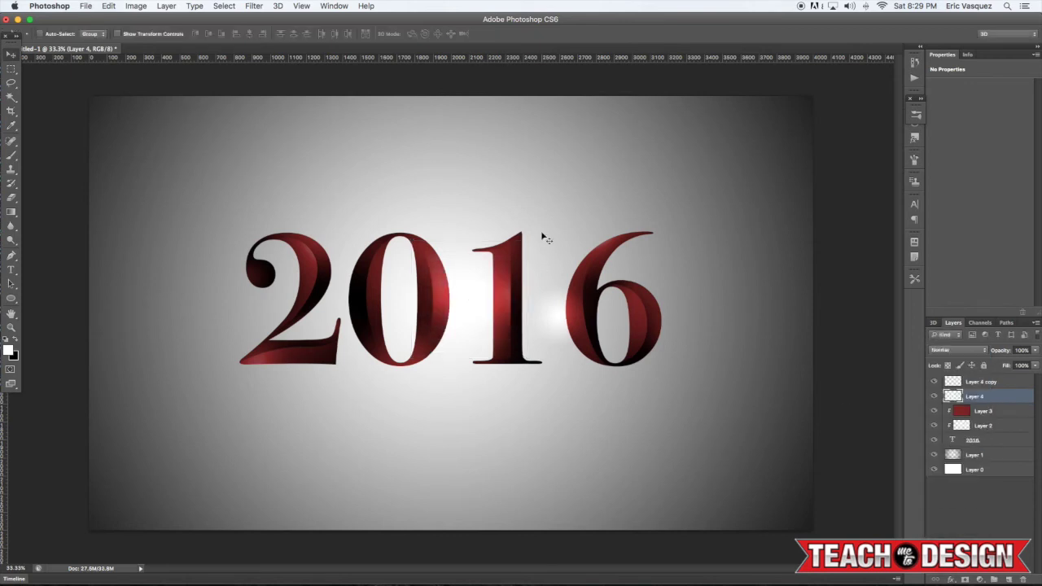
Duplicate the Overlay glow several times and distribute the copies over the 2, the 0, the 1 and the right side of the 6
{"action": "key", "text": "super+j"}
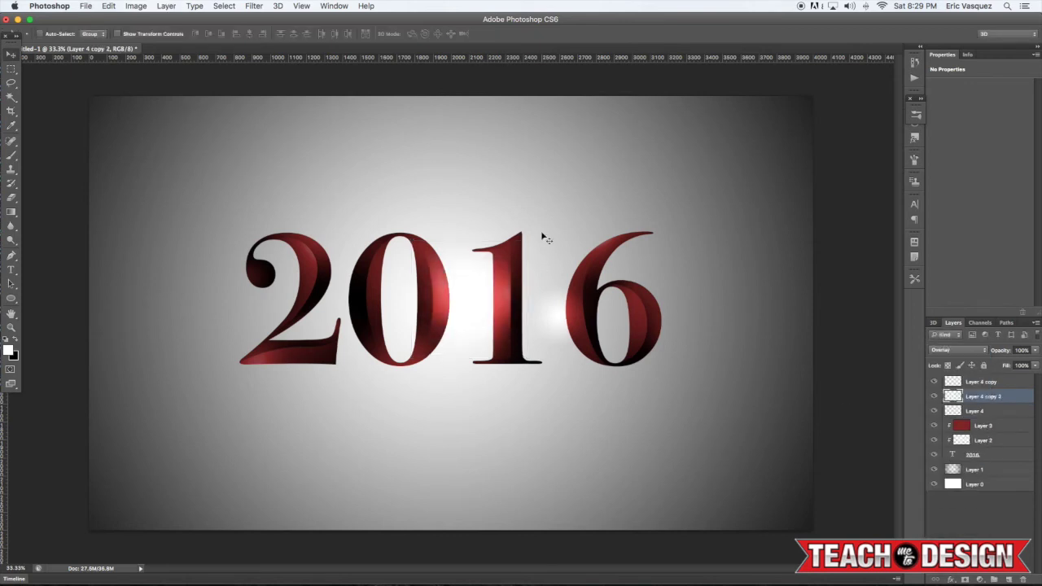
{"action": "left_click_drag", "start_coordinate": [502, 309], "coordinate": [389, 342]}
{"action": "key", "text": "super+j"}
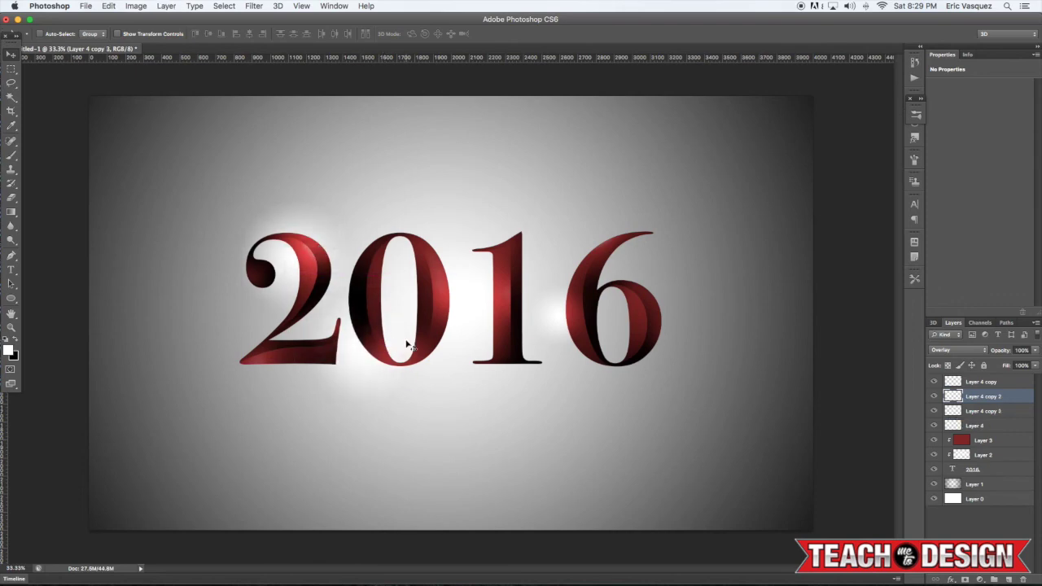
{"action": "key", "text": "super+j"}
{"action": "left_click_drag", "start_coordinate": [408, 345], "coordinate": [380, 313]}
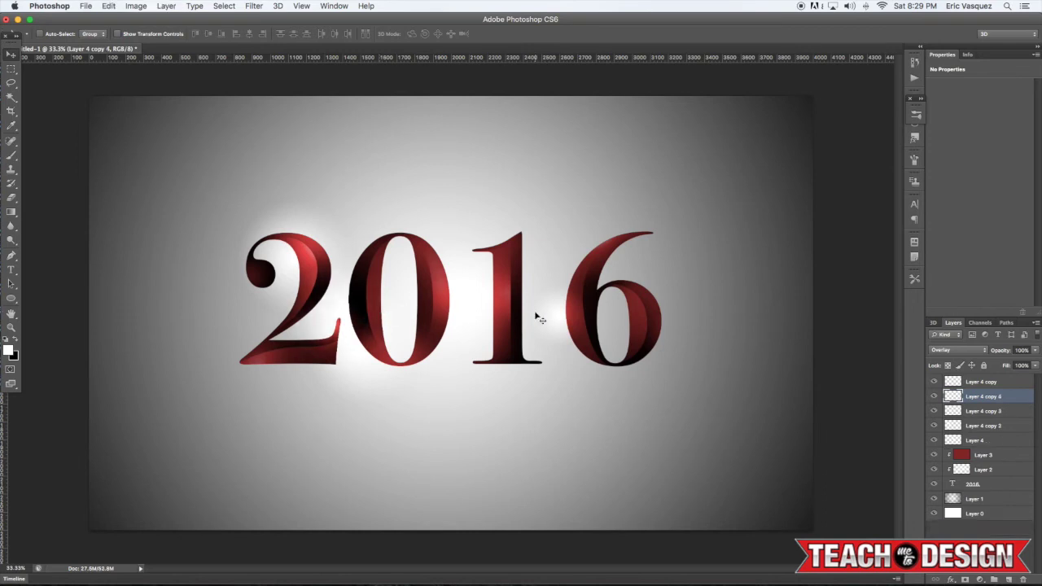
{"action": "left_click_drag", "start_coordinate": [350, 340], "coordinate": [640, 298]}
{"action": "key", "text": "super+j"}
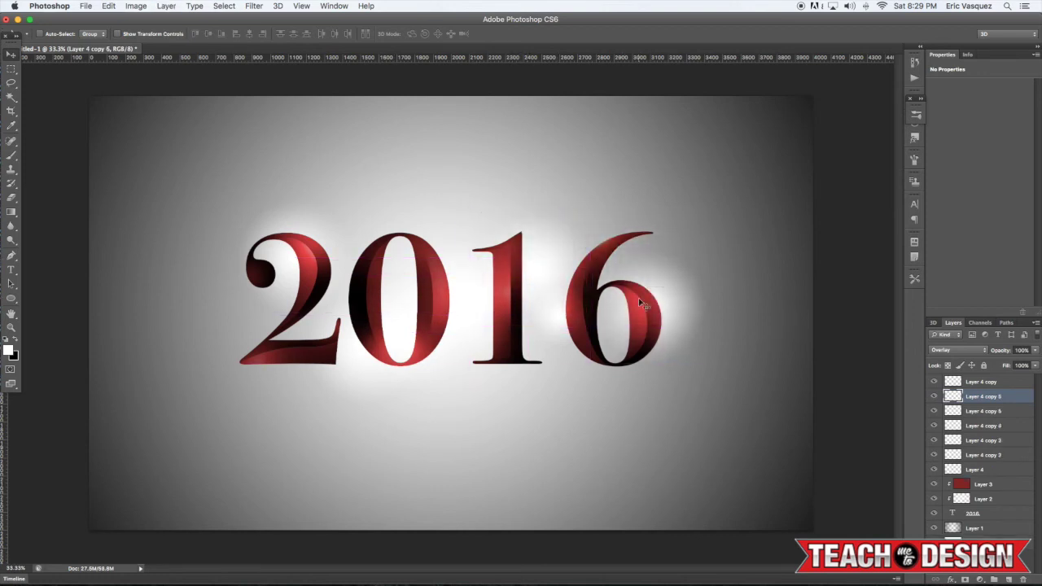
Select all the glow layers from Layer 4 to Layer 4 copy and clip them to the 2016 text
{"action": "left_click", "coordinate": [993, 472]}
{"action": "left_click", "coordinate": [987, 383], "text": "shift"}
{"action": "key", "text": "super+alt+g"}
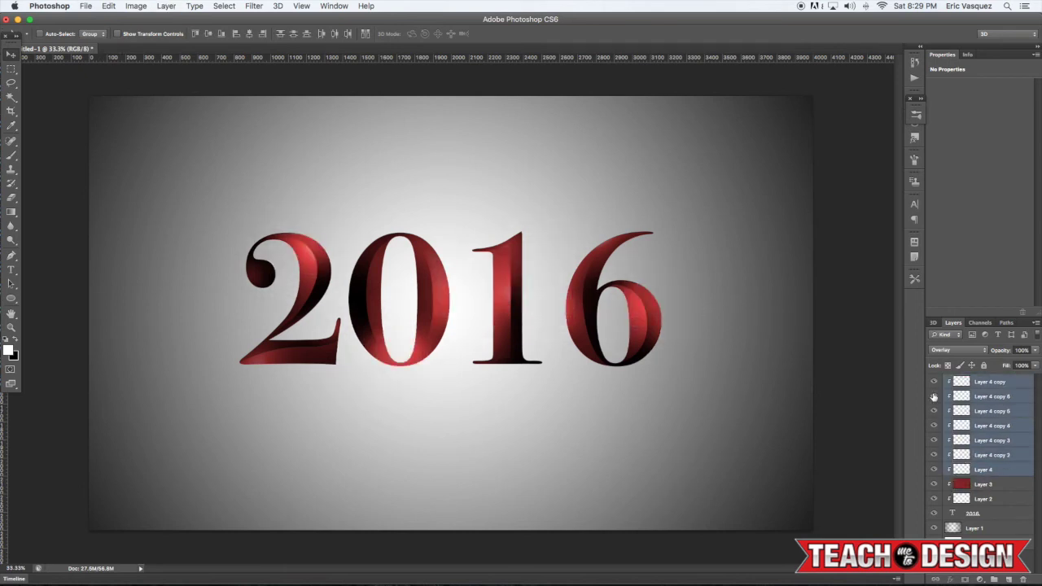
Toggle the visibility of the upper clipped glow copies one at a time to compare their effect on the numerals
{"action": "left_click", "coordinate": [934, 398]}
{"action": "left_click", "coordinate": [934, 397]}
{"action": "left_click", "coordinate": [936, 412]}
{"action": "left_click", "coordinate": [935, 413]}
{"action": "left_click", "coordinate": [935, 438]}
{"action": "left_click", "coordinate": [935, 439]}
{"action": "left_click", "coordinate": [934, 440]}
{"action": "left_click", "coordinate": [934, 441]}
Hide the Layer 4 copy 2 glow and compare the effect of Layer 4 and Layer 4 copy 4 on the numerals
{"action": "left_click", "coordinate": [934, 455]}
{"action": "left_click", "coordinate": [934, 455]}
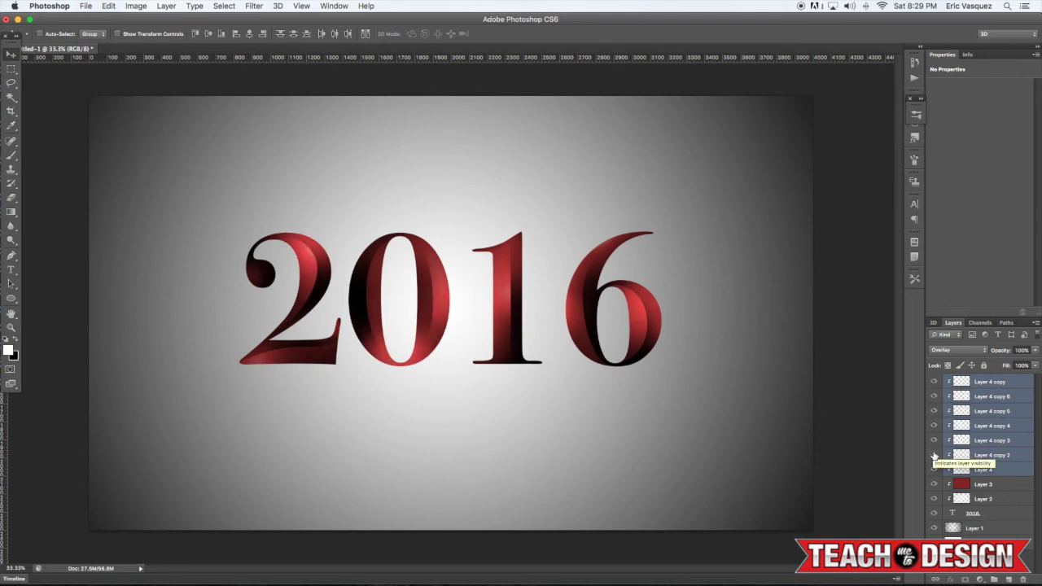
{"action": "left_click", "coordinate": [934, 455]}
{"action": "left_click", "coordinate": [933, 470]}
{"action": "left_click", "coordinate": [934, 471]}
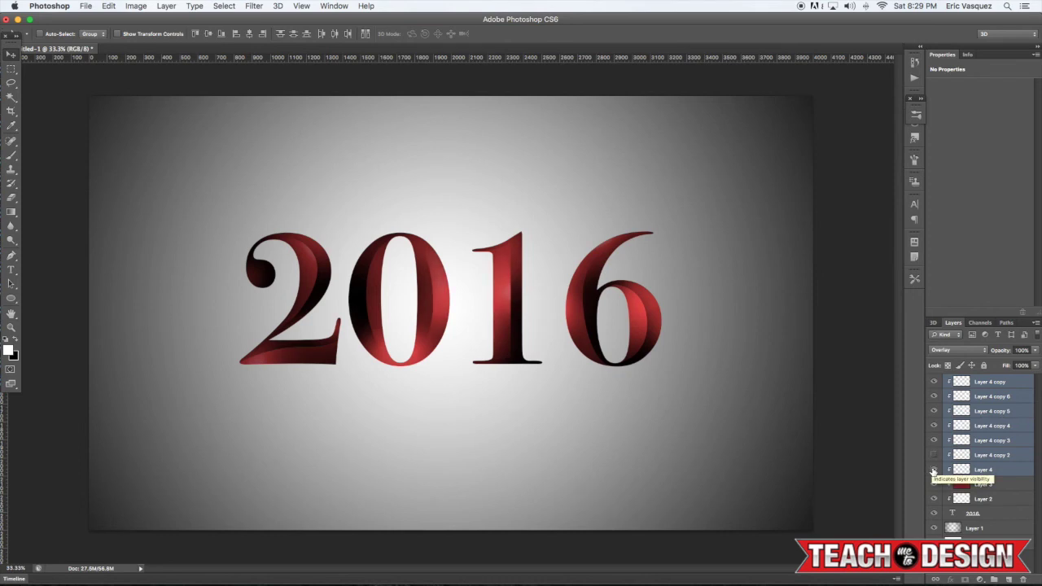
{"action": "left_click", "coordinate": [935, 426]}
{"action": "left_click", "coordinate": [934, 426]}
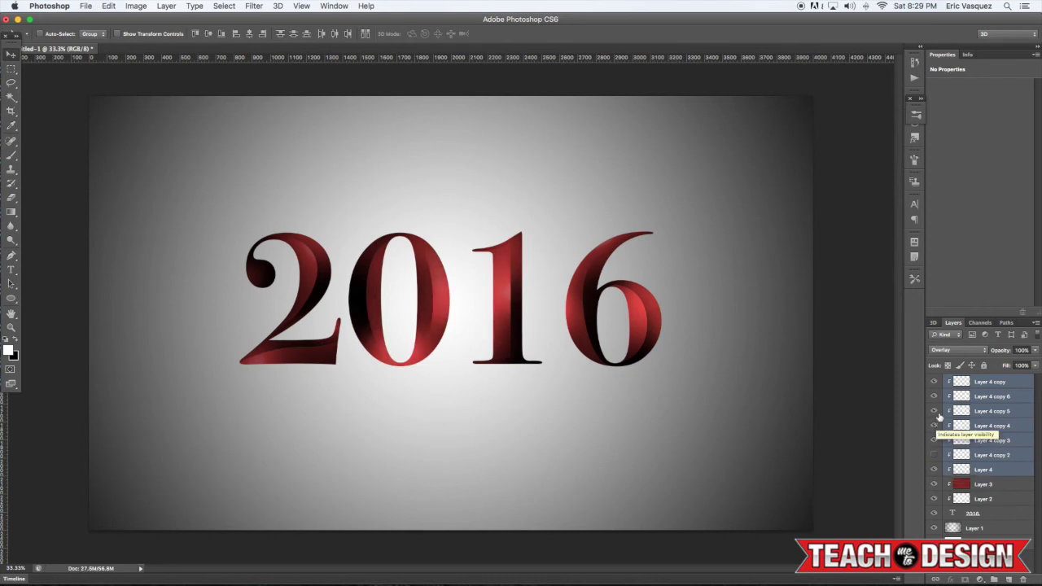
Hide the Layer 4 copy 5 glow and set the opacity of Layer 4 copy 6 to 50%
{"action": "left_click", "coordinate": [935, 411]}
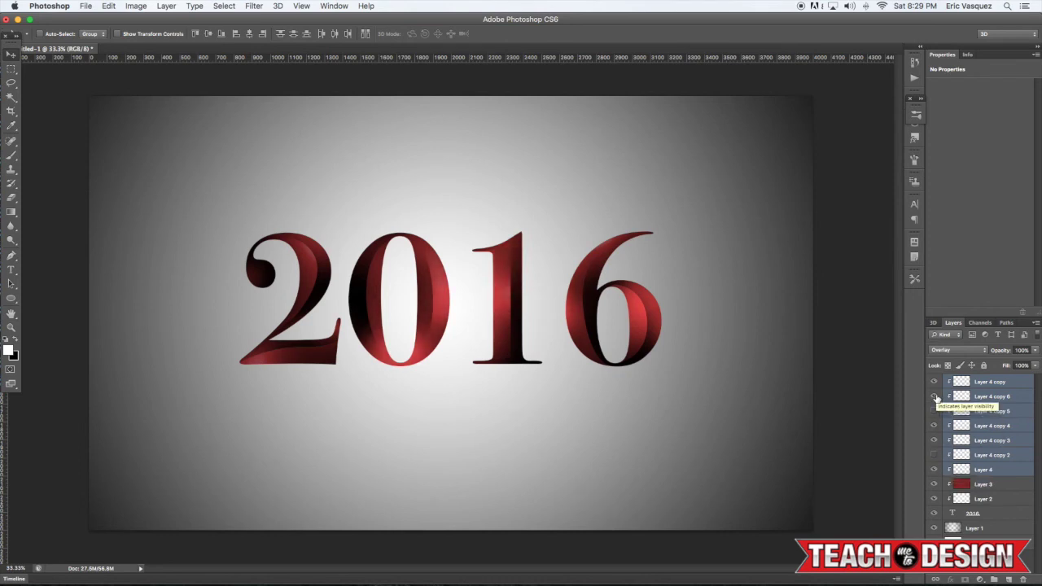
{"action": "left_click", "coordinate": [935, 396]}
{"action": "left_click", "coordinate": [934, 396]}
{"action": "left_click", "coordinate": [993, 398]}
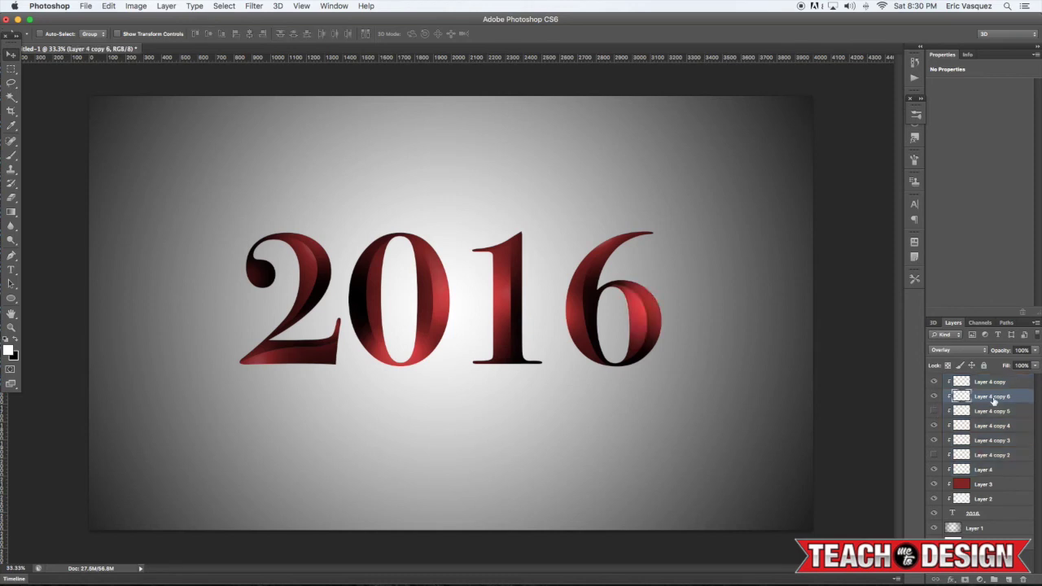
{"action": "key", "text": "5"}
Compare the remaining glow layers by toggling their visibility one at a time, and hide Layer 4 copy 4
{"action": "left_click", "coordinate": [934, 412]}
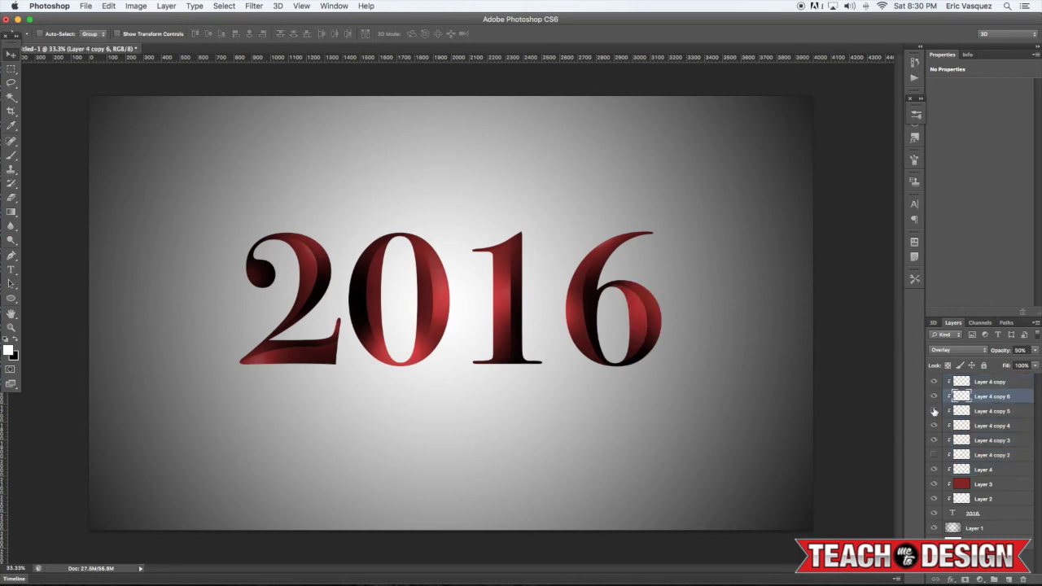
{"action": "left_click", "coordinate": [933, 382]}
{"action": "left_click", "coordinate": [933, 382]}
{"action": "left_click", "coordinate": [934, 471]}
{"action": "left_click", "coordinate": [934, 472]}
{"action": "left_click", "coordinate": [933, 440]}
{"action": "left_click", "coordinate": [933, 440]}
{"action": "left_click", "coordinate": [934, 425]}
{"action": "left_click", "coordinate": [934, 426]}
{"action": "left_click", "coordinate": [934, 426]}
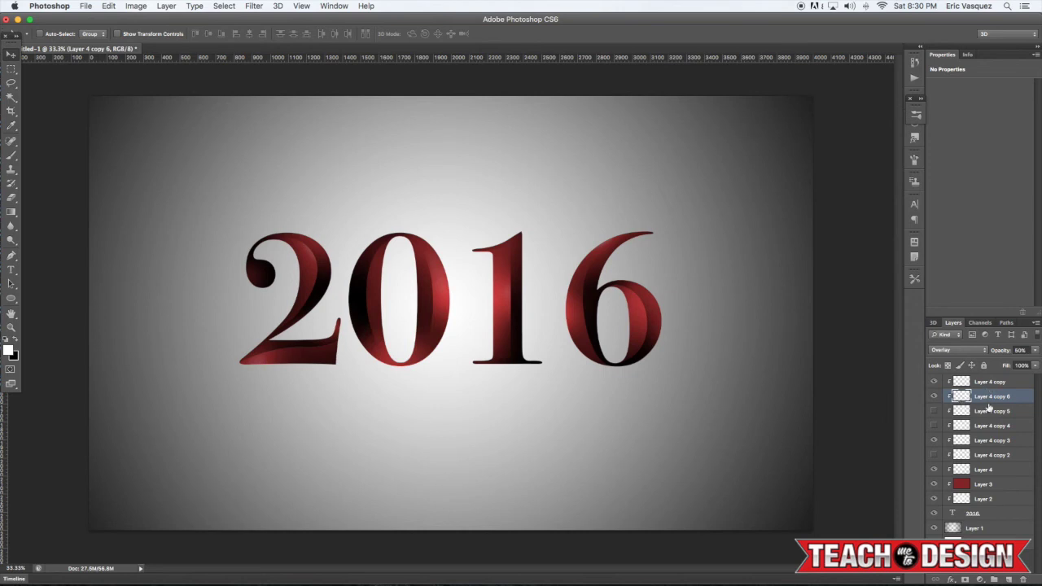
Delete the hidden glow layers Layer 4 copy 5, Layer 4 copy 4 and Layer 4 copy 2
{"action": "left_click", "coordinate": [989, 410]}
{"action": "left_click", "coordinate": [987, 425]}
{"action": "left_click", "coordinate": [984, 455], "text": "shift"}
{"action": "key", "text": "Delete"}
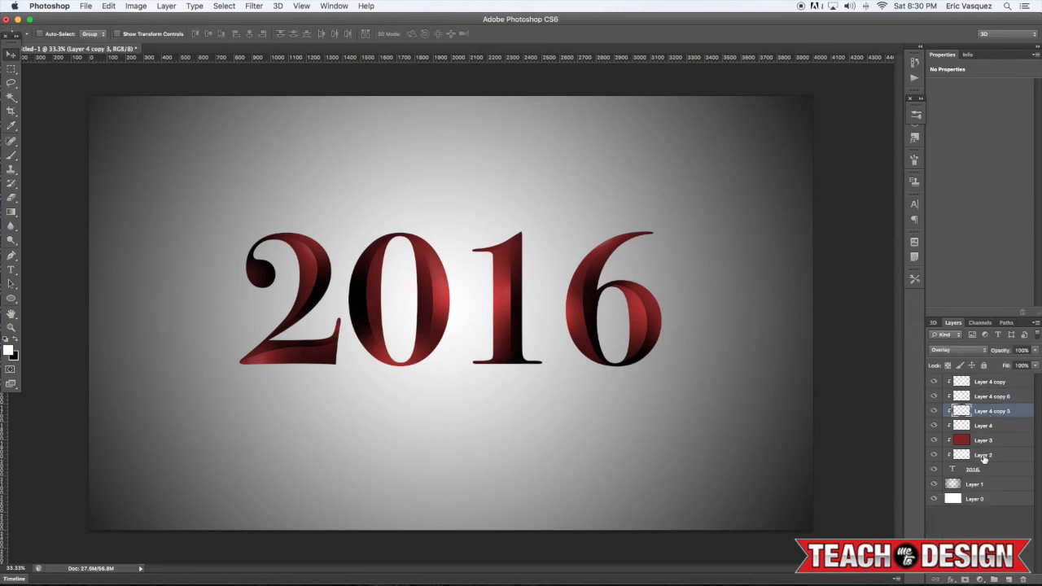
Add a new empty layer above Layer 4 copy, at the top of the layer stack
{"action": "left_click", "coordinate": [987, 475]}
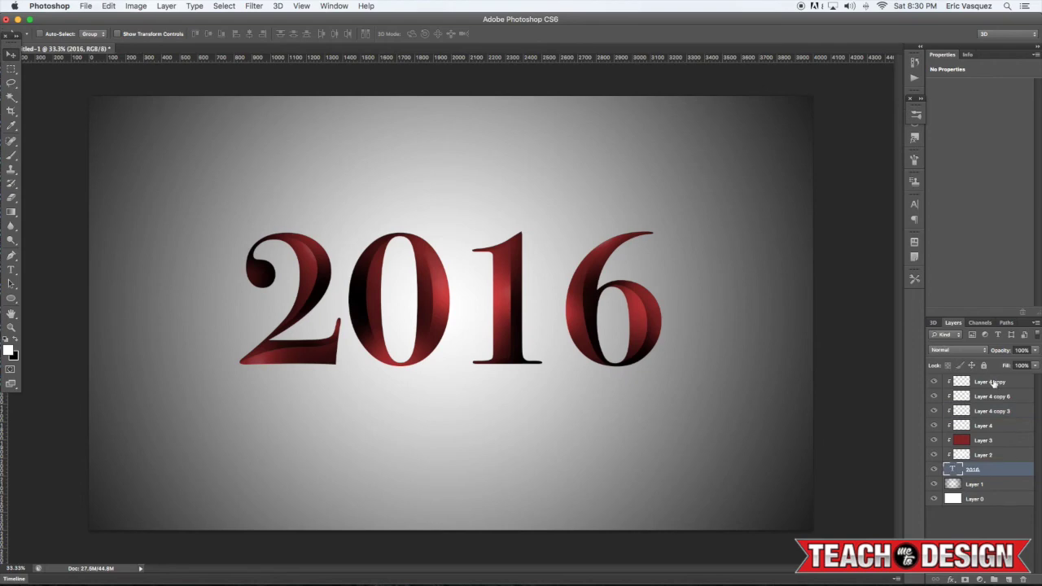
{"action": "left_click", "coordinate": [995, 383]}
{"action": "key", "text": "ctrl+shift+alt+n"}
Trace a closed dripping shape with the Pen tool along the underside of the 6, with one long drip and two short ones
{"action": "key", "text": "p"}
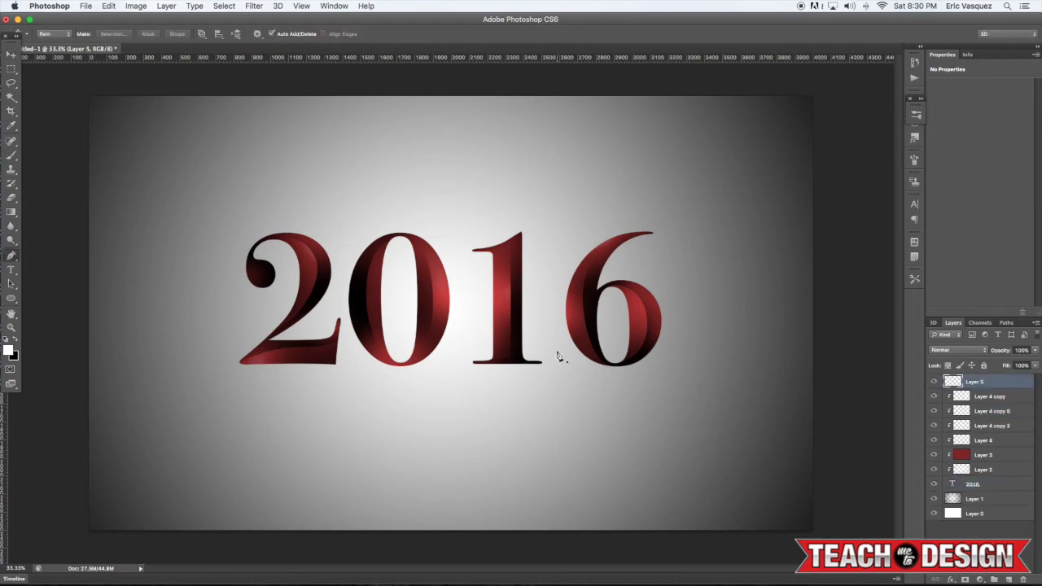
{"action": "key", "text": "ctrl+plus"}
{"action": "key", "text": "ctrl+plus"}
{"action": "left_click_drag", "start_coordinate": [561, 354], "coordinate": [565, 202]}
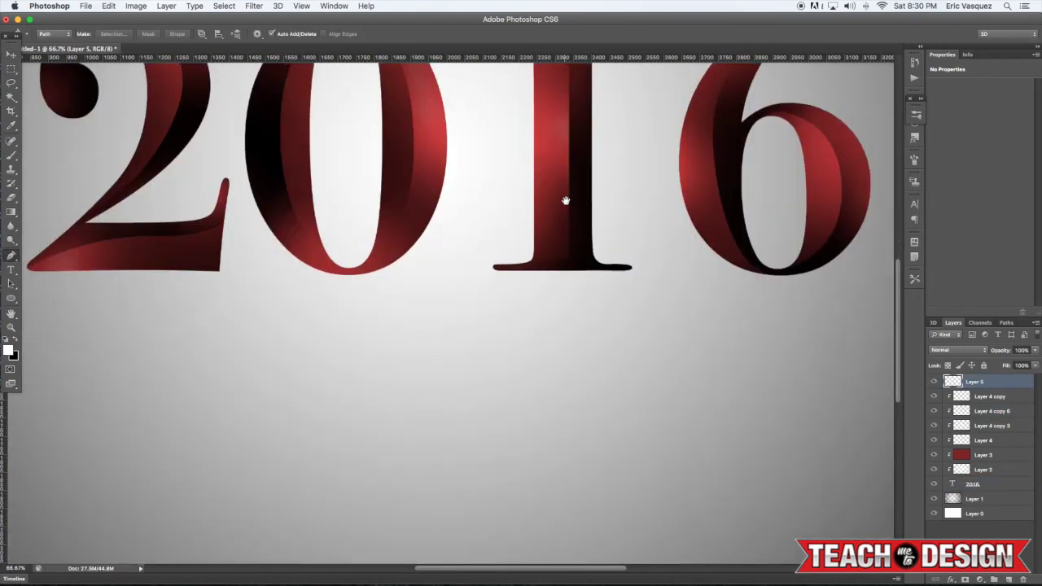
{"action": "left_click", "coordinate": [706, 237]}
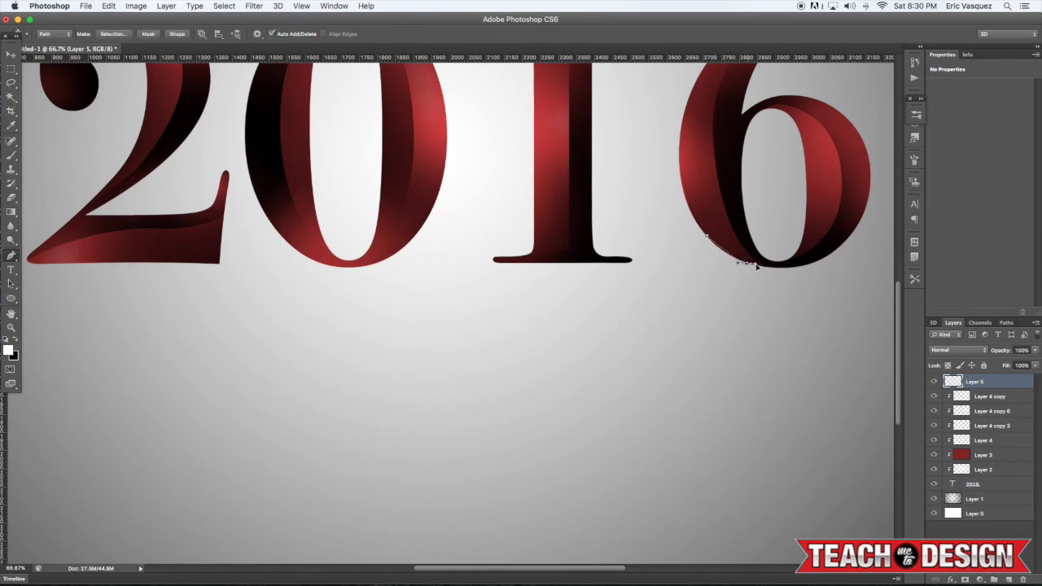
{"action": "left_click_drag", "start_coordinate": [746, 263], "coordinate": [768, 274]}
{"action": "left_click_drag", "start_coordinate": [767, 387], "coordinate": [757, 423]}
{"action": "left_click_drag", "start_coordinate": [780, 501], "coordinate": [801, 505]}
{"action": "left_click_drag", "start_coordinate": [783, 386], "coordinate": [783, 375]}
{"action": "left_click_drag", "start_coordinate": [802, 276], "coordinate": [810, 276]}
{"action": "left_click_drag", "start_coordinate": [805, 311], "coordinate": [804, 324]}
{"action": "left_click_drag", "start_coordinate": [853, 234], "coordinate": [809, 262]}
{"action": "left_click", "coordinate": [791, 263]}
{"action": "left_click", "coordinate": [755, 257]}
{"action": "left_click", "coordinate": [716, 235]}
{"action": "left_click", "coordinate": [706, 236]}
Turn the drip path into a selection and fill it with black
{"action": "right_click", "coordinate": [706, 240]}
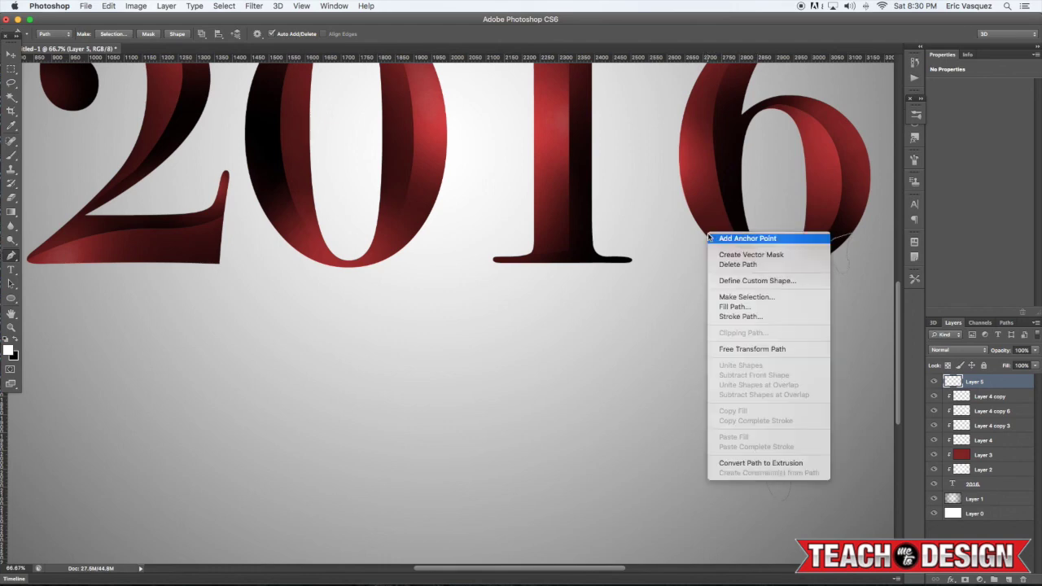
{"action": "left_click", "coordinate": [738, 295]}
{"action": "key", "text": "Return"}
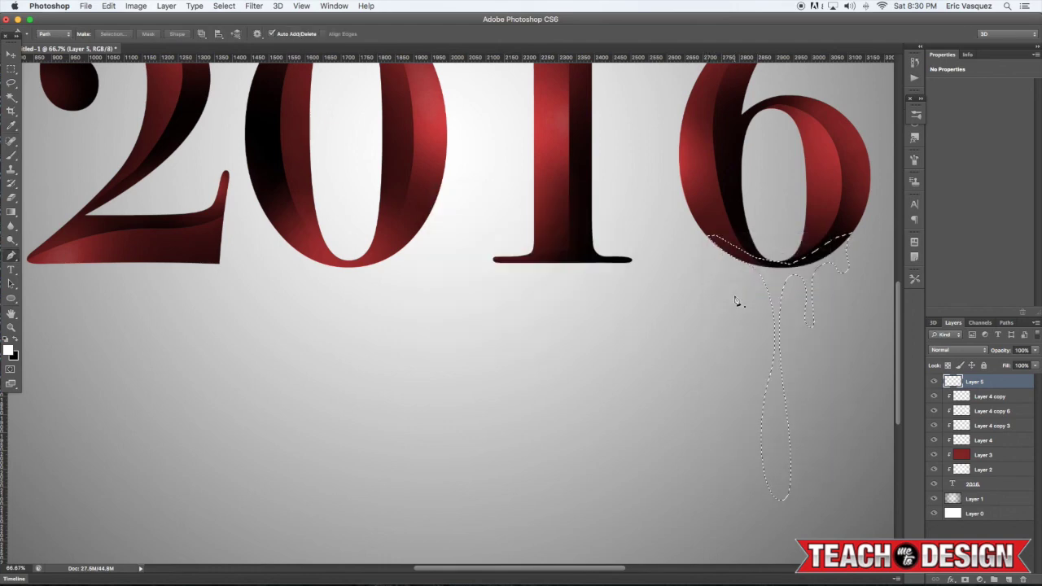
{"action": "key", "text": "g"}
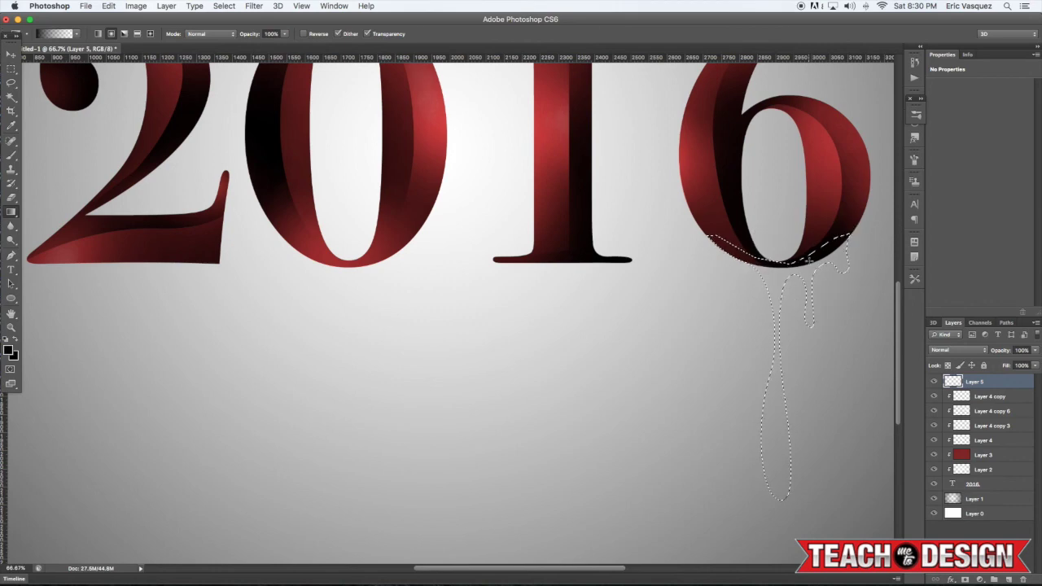
{"action": "key", "text": "alt+BackSpace"}
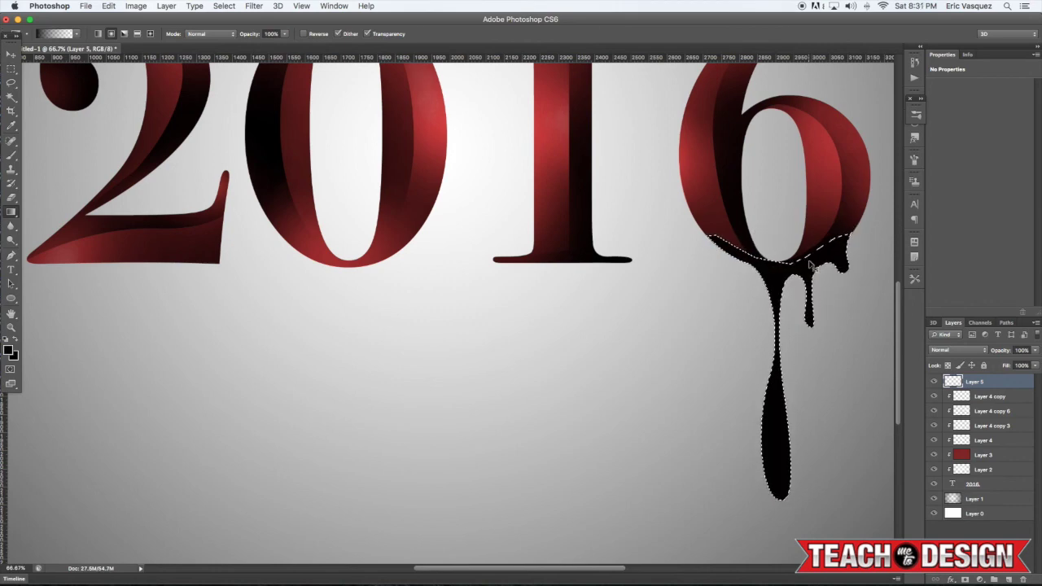
Add another new layer and sample the bright red of the 6 as the colour for a smaller brush
{"action": "key", "text": "super+minus"}
{"action": "key", "text": "super+alt+shift+n"}
{"action": "key", "text": "b"}
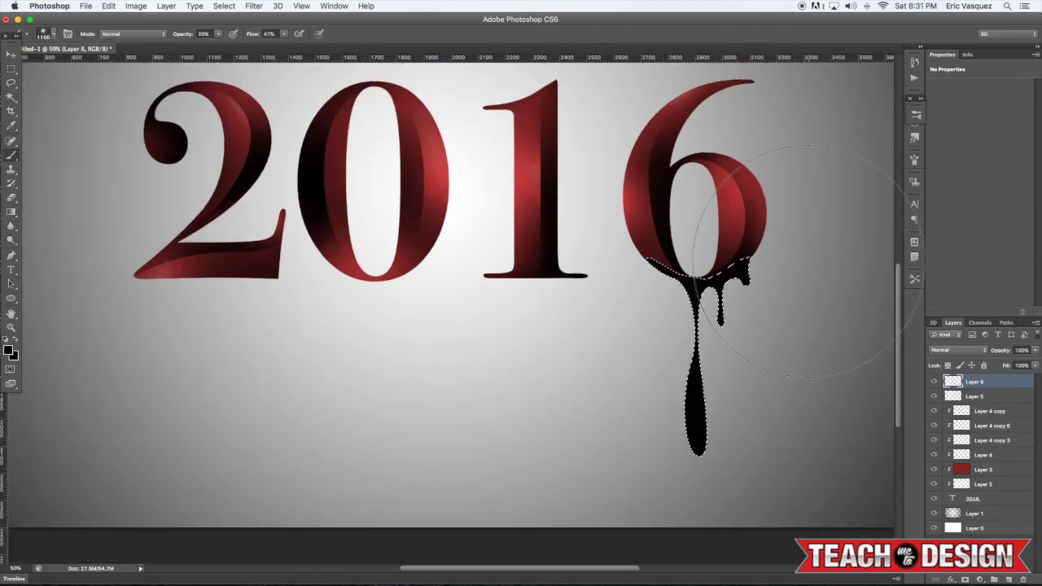
{"action": "key", "text": "bracketleft"}
{"action": "key", "text": "bracketleft"}
{"action": "key", "text": "bracketleft"}
{"action": "key", "text": "bracketleft"}
{"action": "key", "text": "bracketleft"}
{"action": "key", "text": "bracketleft"}
{"action": "key", "text": "bracketleft"}
{"action": "key", "text": "bracketleft"}
{"action": "key", "text": "bracketleft"}
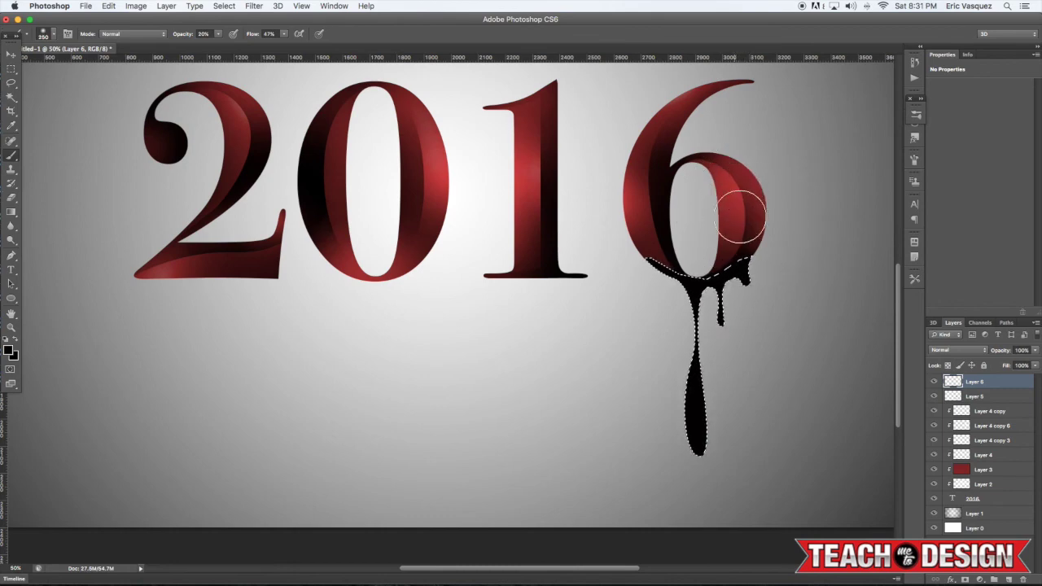
{"action": "left_click", "coordinate": [742, 193], "text": "alt"}
Paint the sampled red softly over the long drip inside the selection, using brush sizes 600 and 400
{"action": "key", "text": "bracketright"}
{"action": "key", "text": "bracketright"}
{"action": "key", "text": "bracketright"}
{"action": "key", "text": "bracketright"}
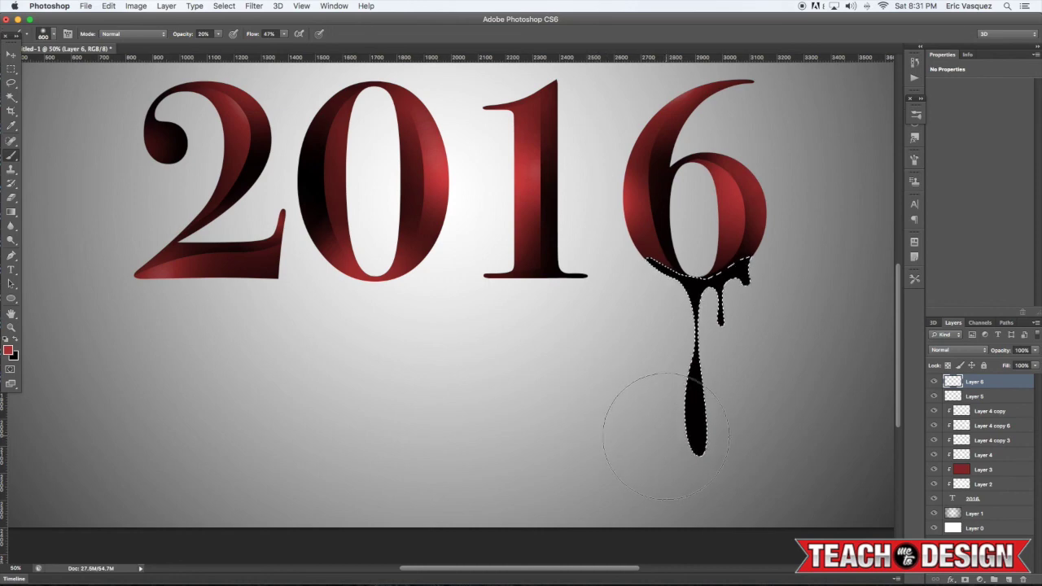
{"action": "left_click", "coordinate": [665, 438]}
{"action": "left_click", "coordinate": [668, 434]}
{"action": "key", "text": "bracketleft"}
{"action": "key", "text": "bracketleft"}
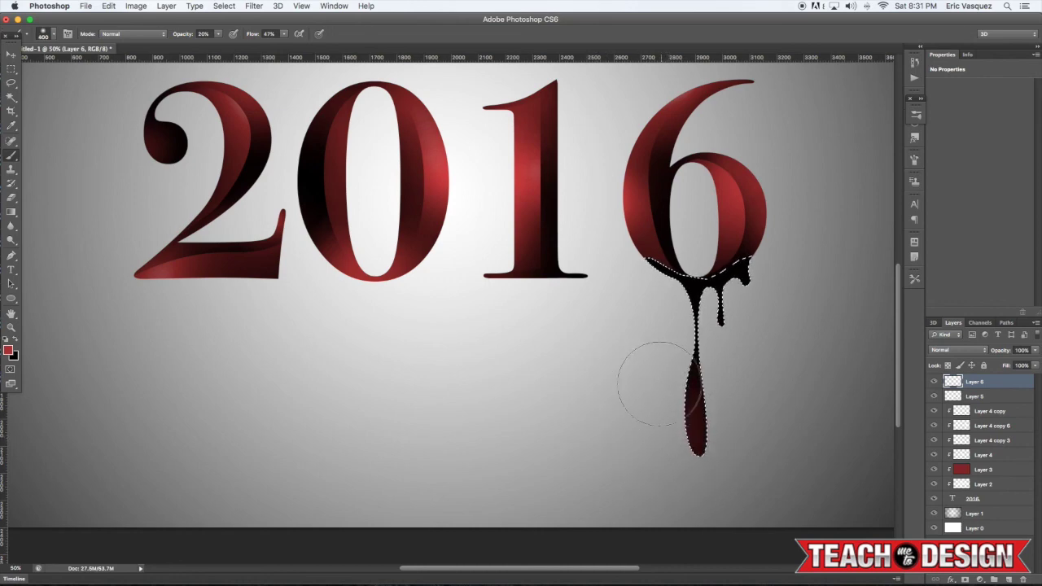
{"action": "mouse_move", "coordinate": [661, 384]}
{"action": "left_mouse_down"}
{"action": "mouse_move", "coordinate": [644, 358]}
{"action": "mouse_move", "coordinate": [653, 441]}
{"action": "mouse_move", "coordinate": [649, 378]}
{"action": "left_mouse_up"}
Paint red over the upper edge and short drips with brushes of 150 and 90, finishing with size 250
{"action": "key", "text": "bracketleft"}
{"action": "key", "text": "bracketleft"}
{"action": "key", "text": "bracketleft"}
{"action": "key", "text": "bracketleft"}
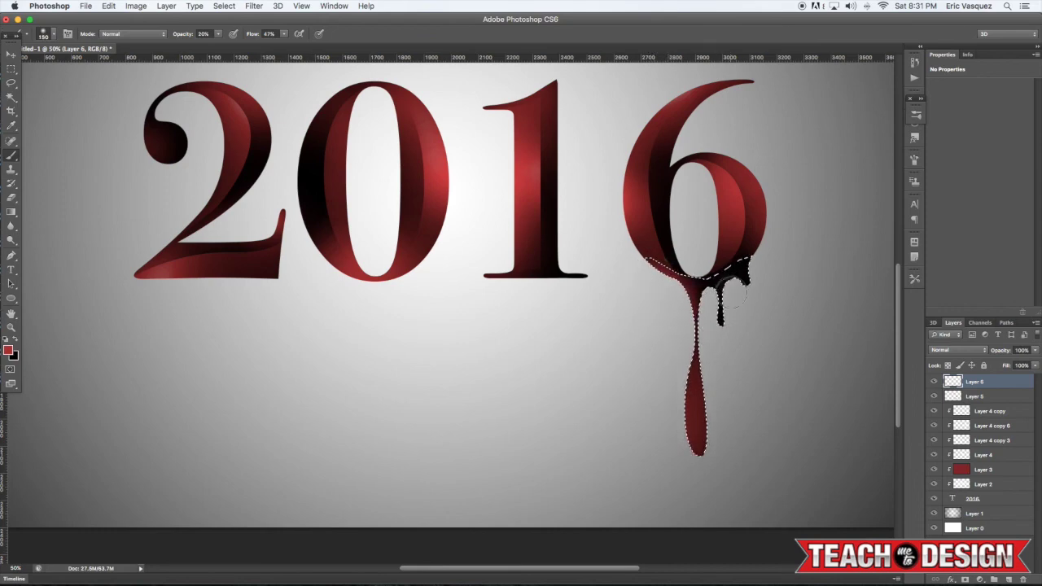
{"action": "key", "text": "bracketleft"}
{"action": "key", "text": "bracketleft"}
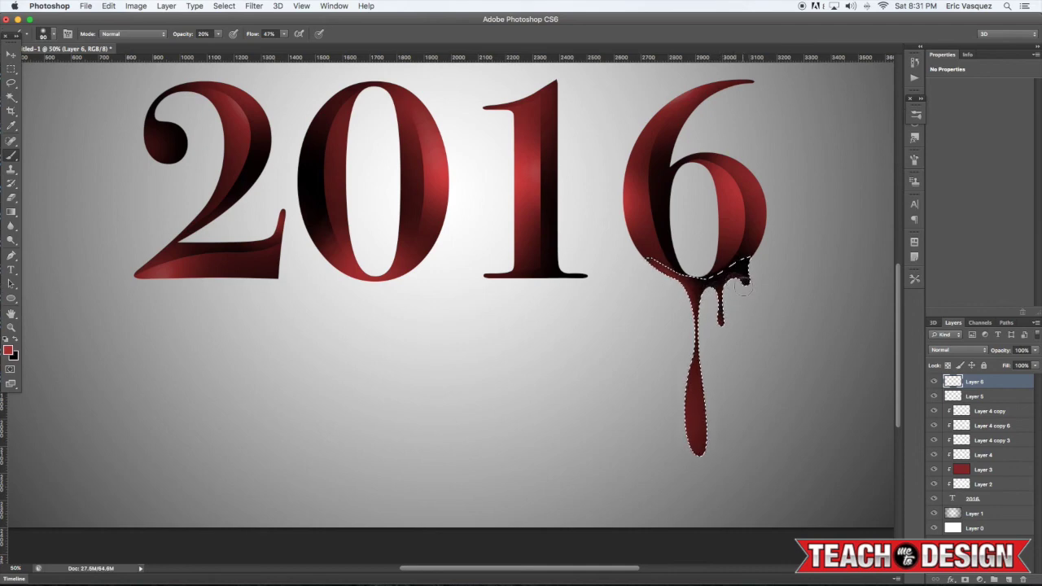
{"action": "key", "text": "bracketright"}
{"action": "key", "text": "bracketright"}
{"action": "key", "text": "bracketright"}
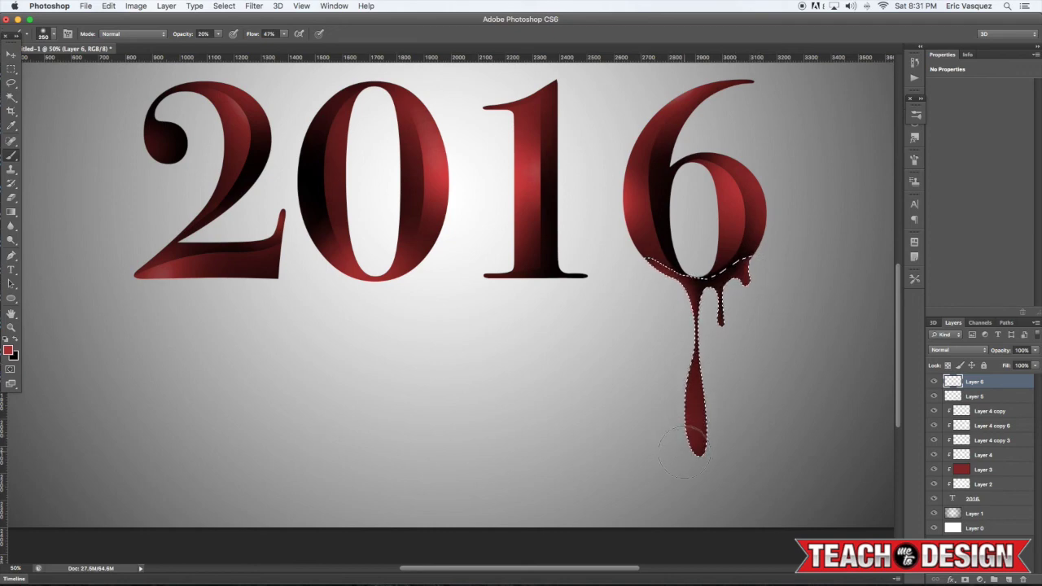
Add a new layer in Overlay blend mode and make white the foreground colour
{"action": "key", "text": "alt+shift+super+n"}
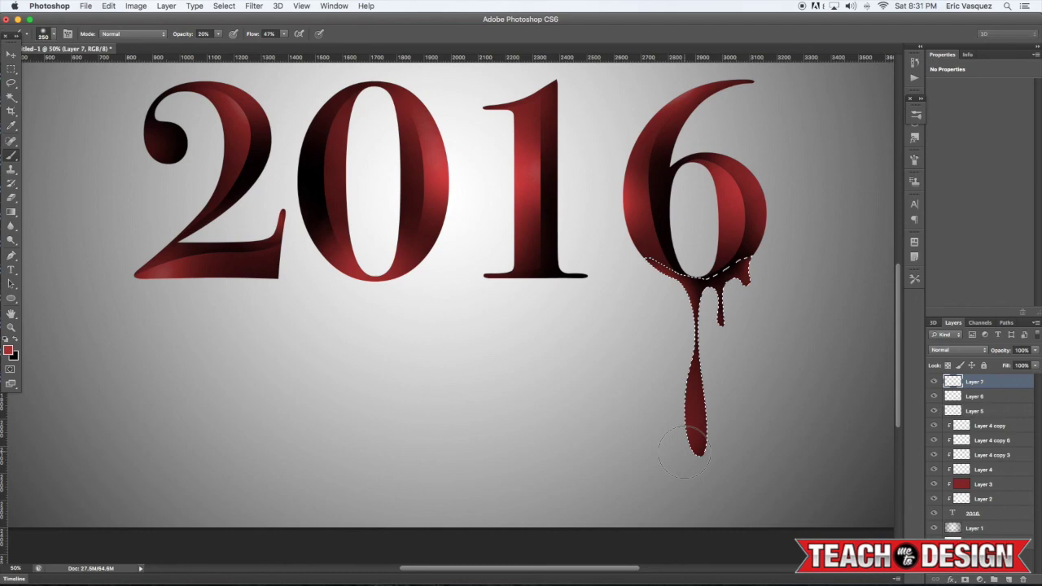
{"action": "left_click", "coordinate": [959, 349]}
{"action": "left_click", "coordinate": [943, 454]}
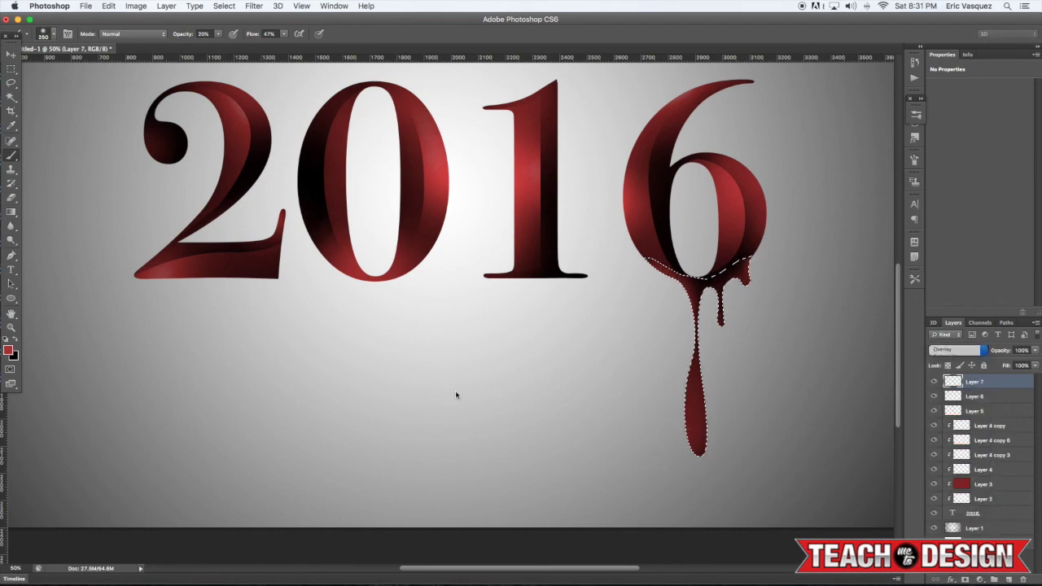
{"action": "key", "text": "d"}
{"action": "key", "text": "x"}
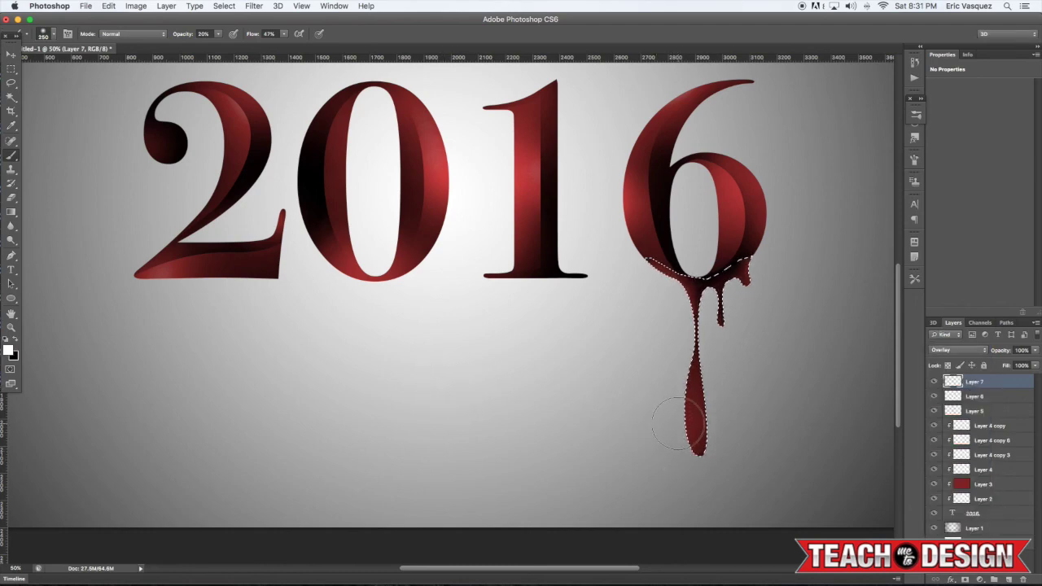
Paint soft white highlights on the long drip and the smaller drips with progressively smaller brushes
{"action": "key", "text": "["}
{"action": "key", "text": "["}
{"action": "key", "text": "["}
{"action": "key", "text": "["}
{"action": "left_click", "coordinate": [687, 429]}
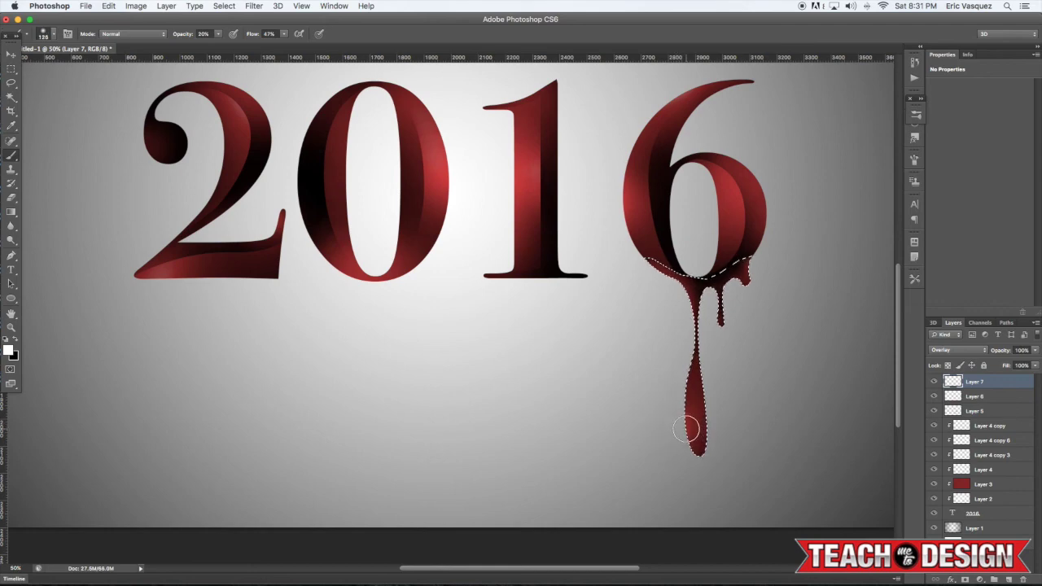
{"action": "key", "text": "bracketleft"}
{"action": "key", "text": "bracketleft"}
{"action": "left_click_drag", "start_coordinate": [697, 383], "coordinate": [702, 432]}
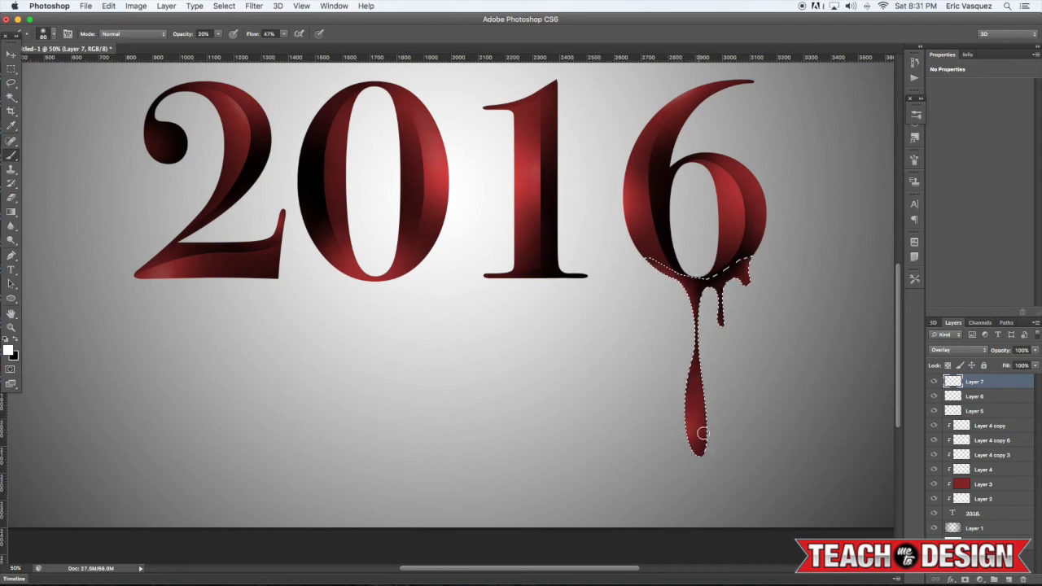
{"action": "key", "text": "bracketleft"}
{"action": "key", "text": "bracketleft"}
{"action": "key", "text": "bracketleft"}
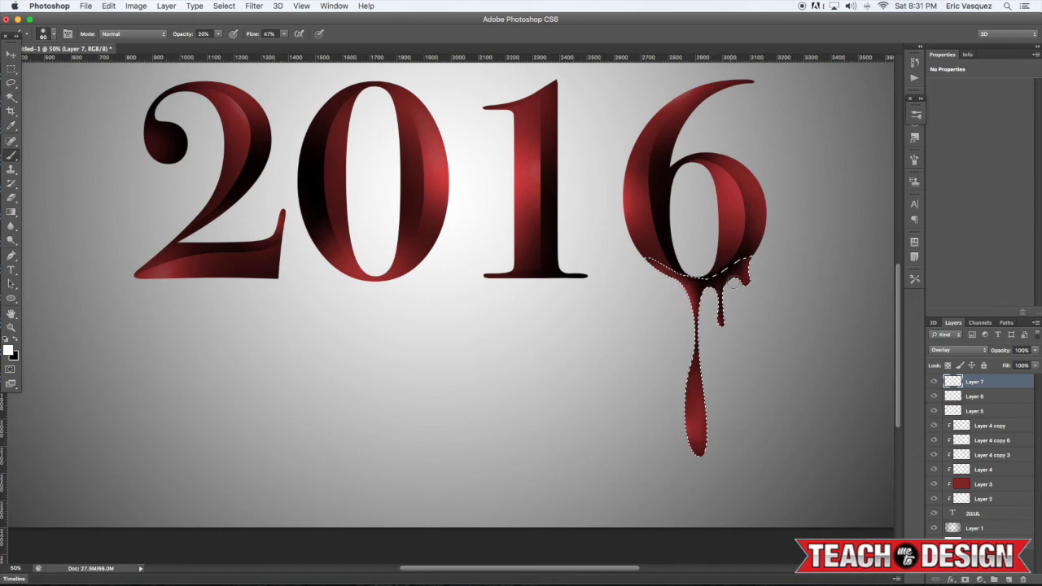
Clear the selection and delete the three drip layers, Layer 5 to Layer 7
{"action": "key", "text": "ctrl+d"}
{"action": "key", "text": "v"}
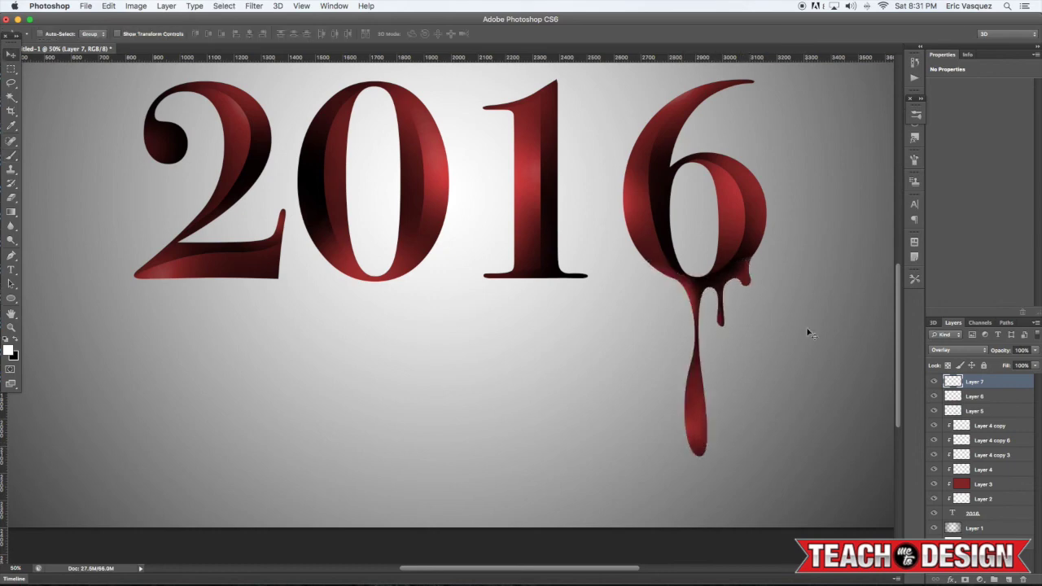
{"action": "key", "text": "ctrl+minus"}
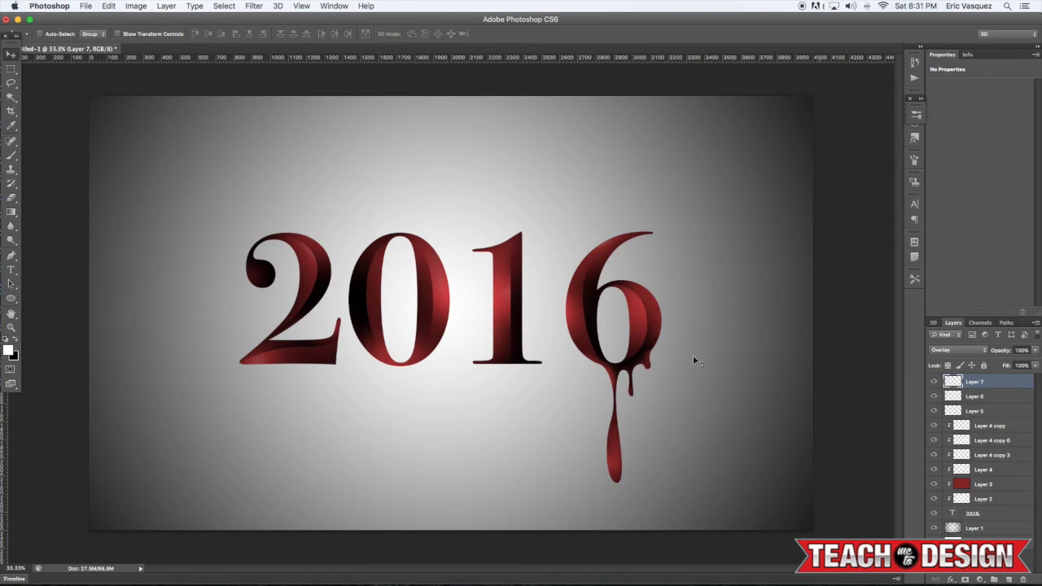
{"action": "left_click", "coordinate": [983, 411], "text": "shift"}
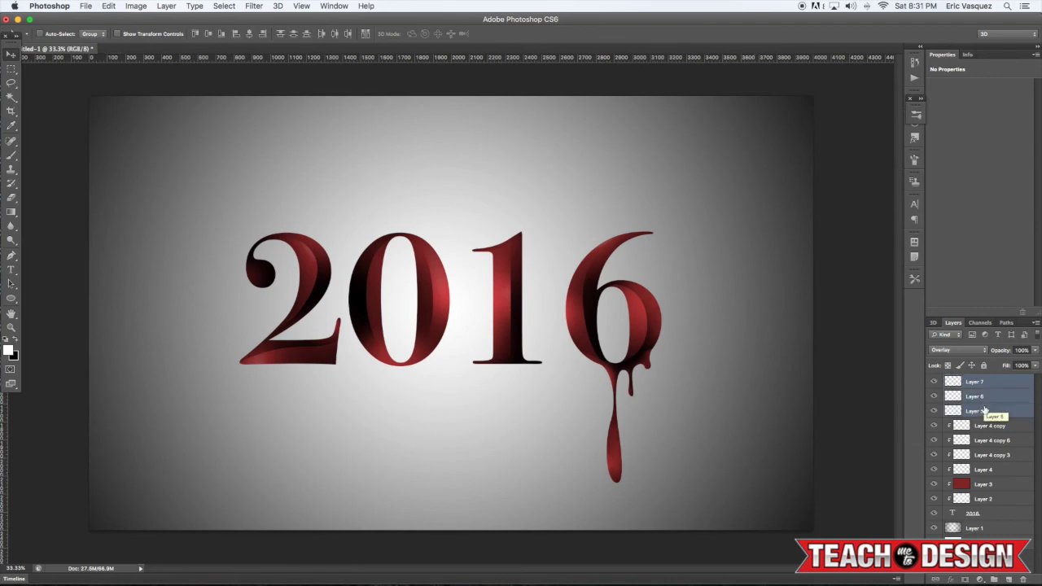
{"action": "key", "text": "Delete"}
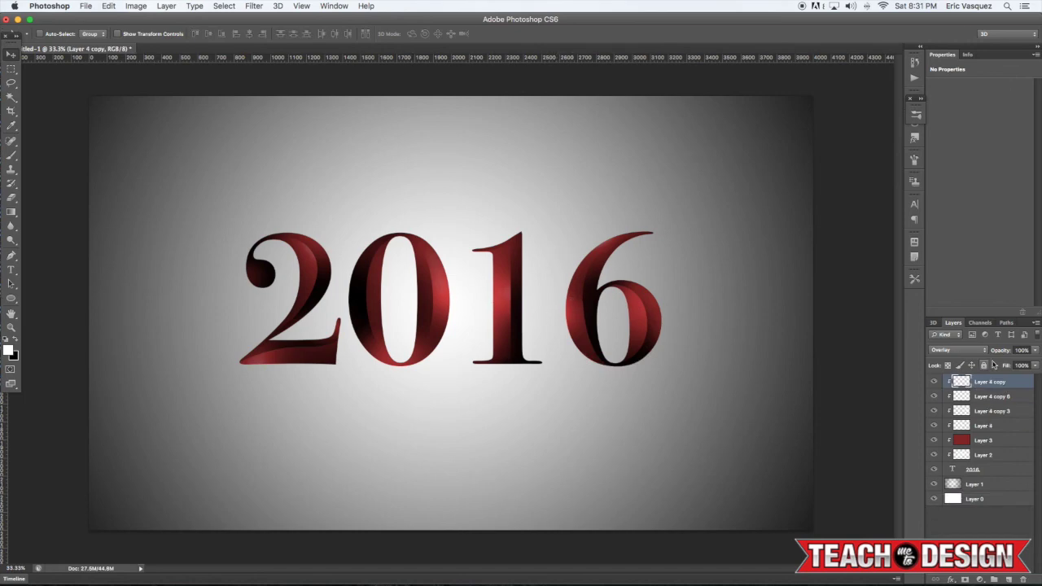
Add a Hue/Saturation adjustment layer above all the layers and shift its hue to about +28
{"action": "left_click", "coordinate": [981, 579]}
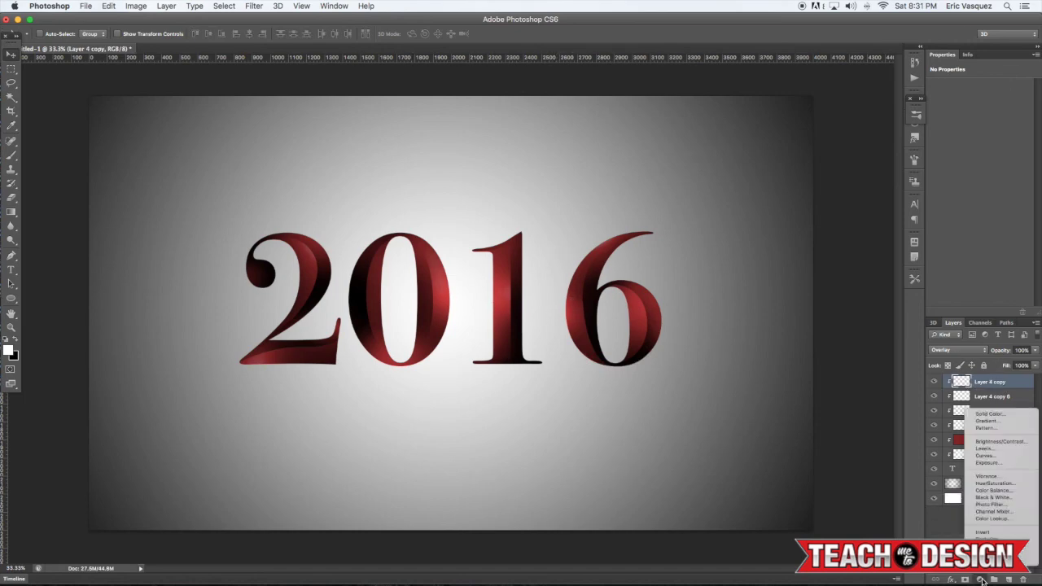
{"action": "left_click", "coordinate": [989, 485]}
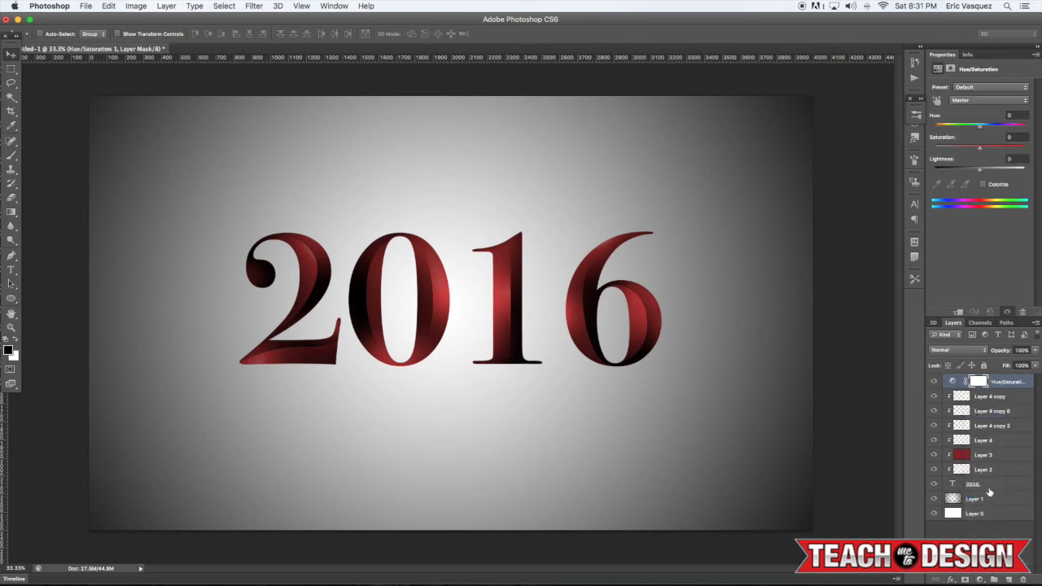
{"action": "left_click", "coordinate": [981, 127]}
{"action": "mouse_move", "coordinate": [981, 128]}
{"action": "left_mouse_down"}
{"action": "mouse_move", "coordinate": [1033, 129]}
{"action": "mouse_move", "coordinate": [966, 128]}
{"action": "mouse_move", "coordinate": [1010, 127]}
{"action": "mouse_move", "coordinate": [993, 123]}
{"action": "left_mouse_up"}
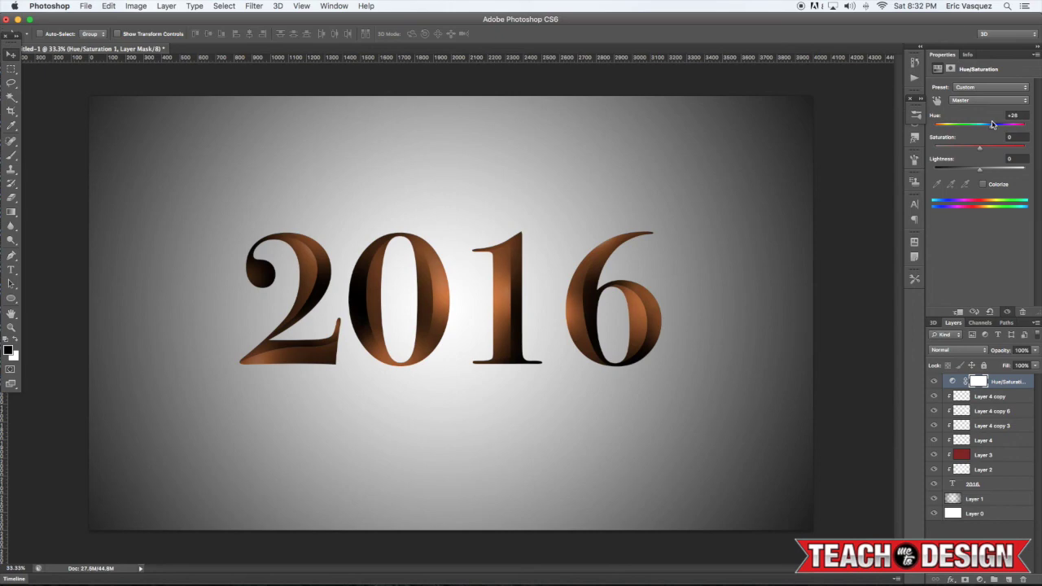